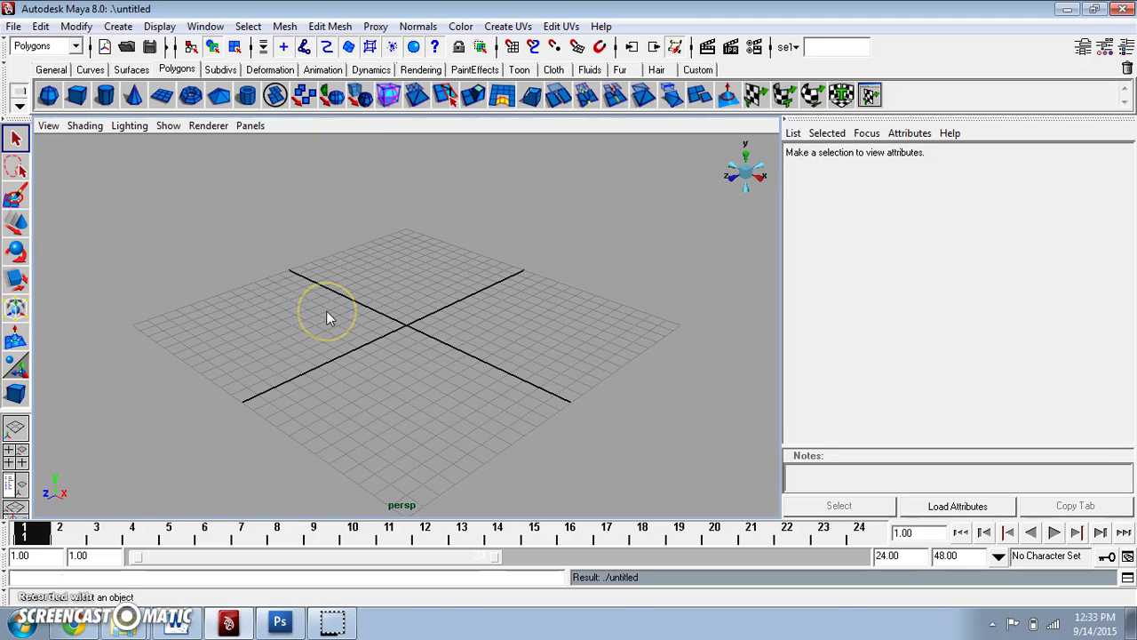
Step: Import guitarSide.psd from the Desktop's guitar folder as an image plane in the side view and deselect it
{"action": "key", "text": "space"}
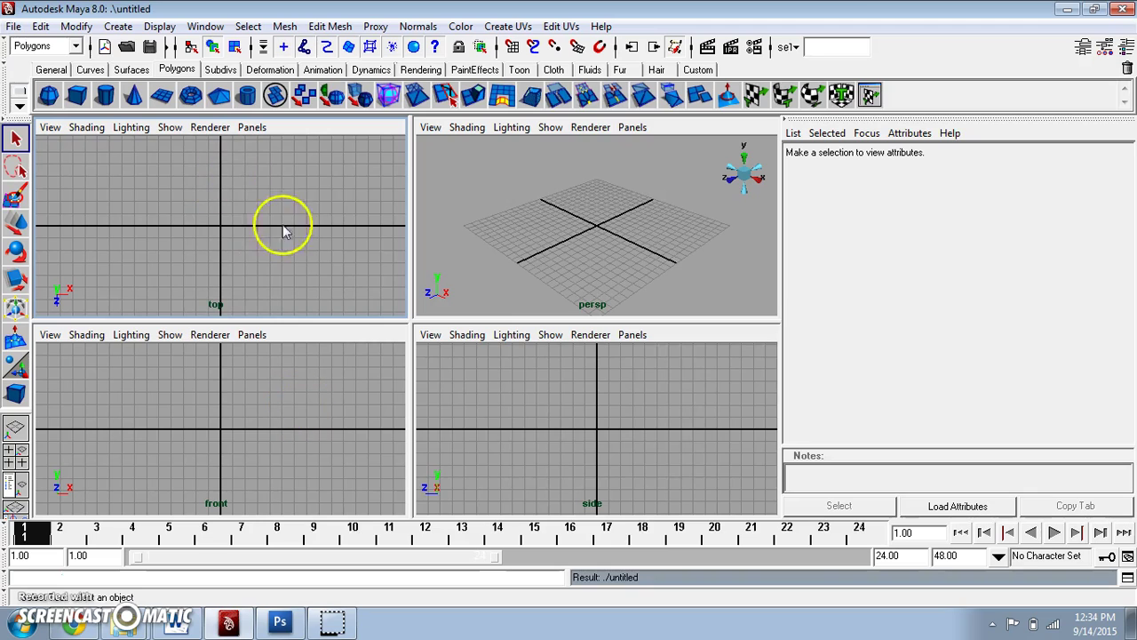
{"action": "key", "text": "space"}
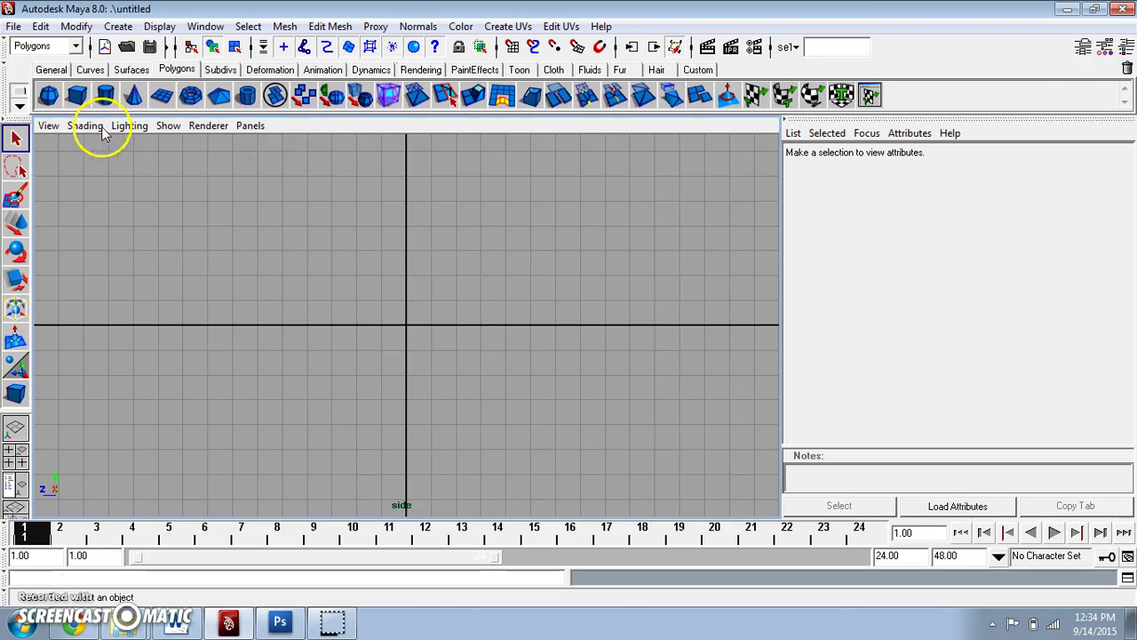
{"action": "left_click", "coordinate": [49, 126]}
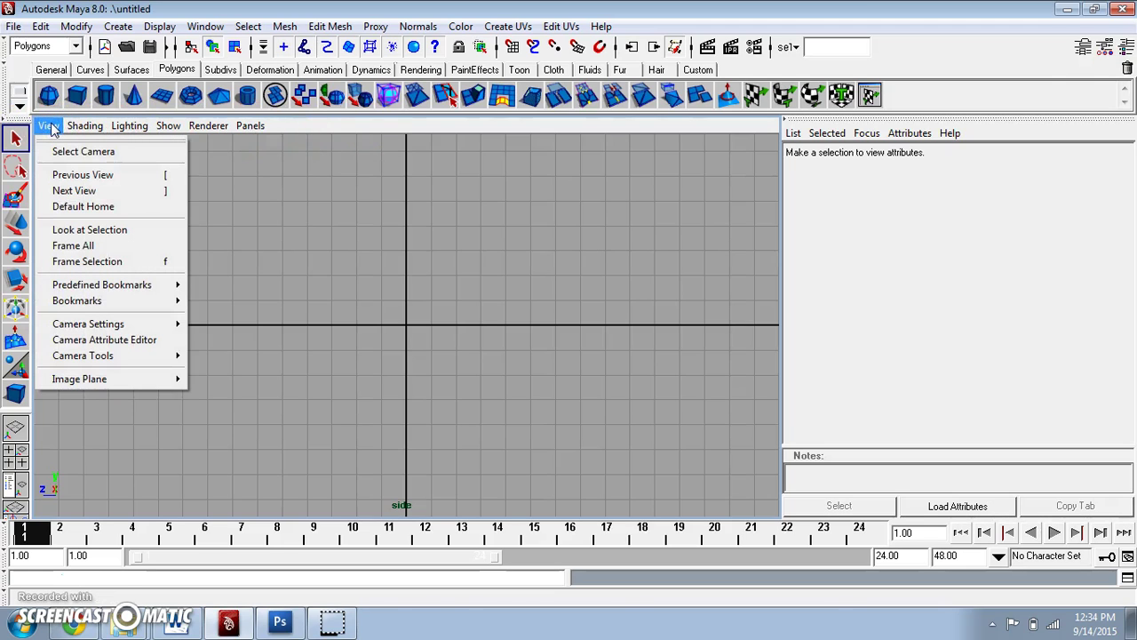
{"action": "mouse_move", "coordinate": [89, 379]}
{"action": "left_click", "coordinate": [271, 385]}
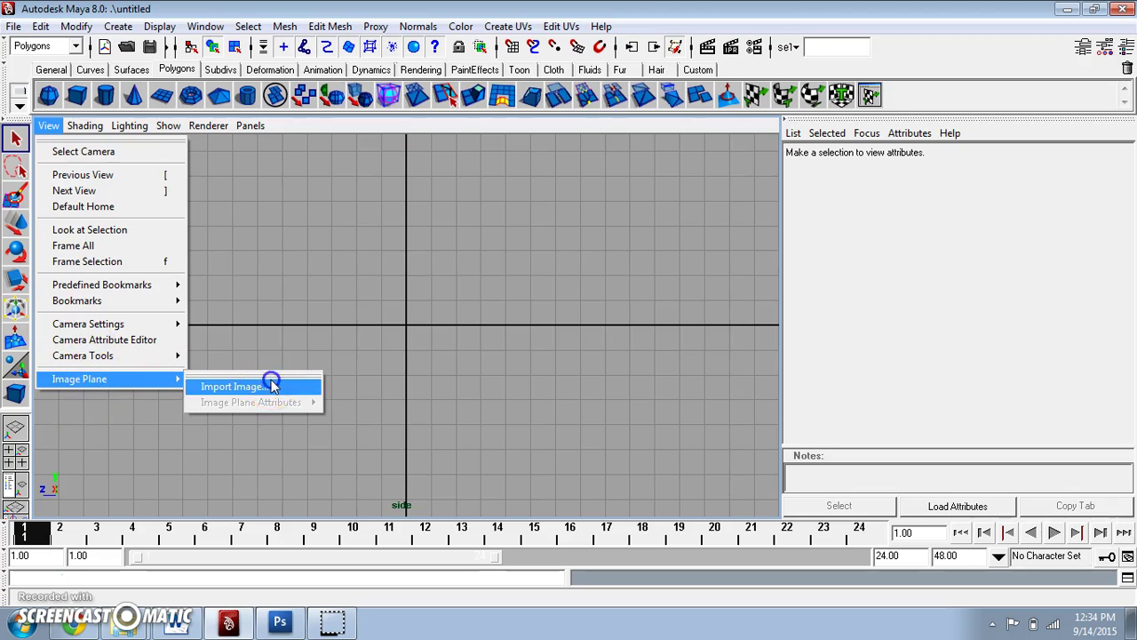
{"action": "left_click", "coordinate": [380, 258]}
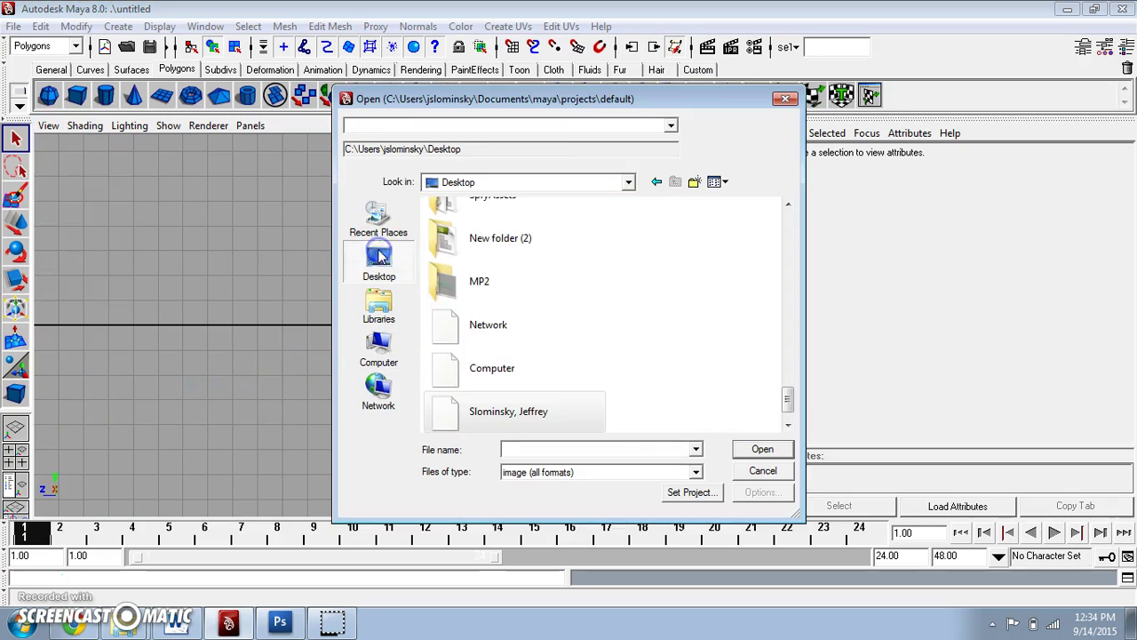
{"action": "left_click", "coordinate": [499, 360]}
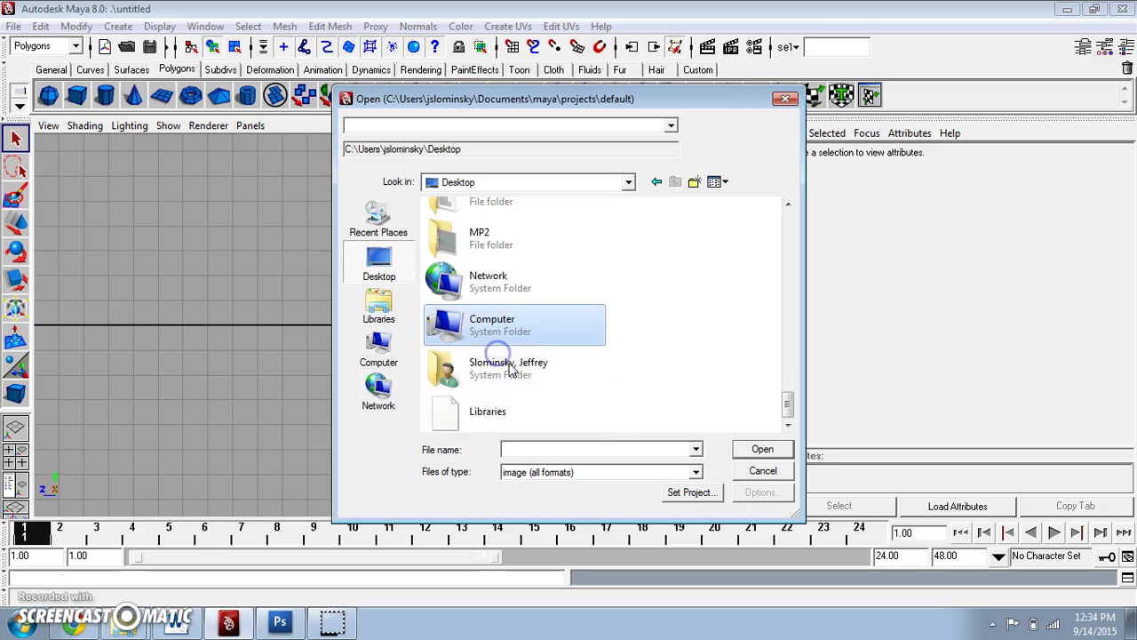
{"action": "scroll", "coordinate": [501, 377], "scroll_direction": "up", "scroll_amount": 10}
{"action": "left_click", "coordinate": [490, 233]}
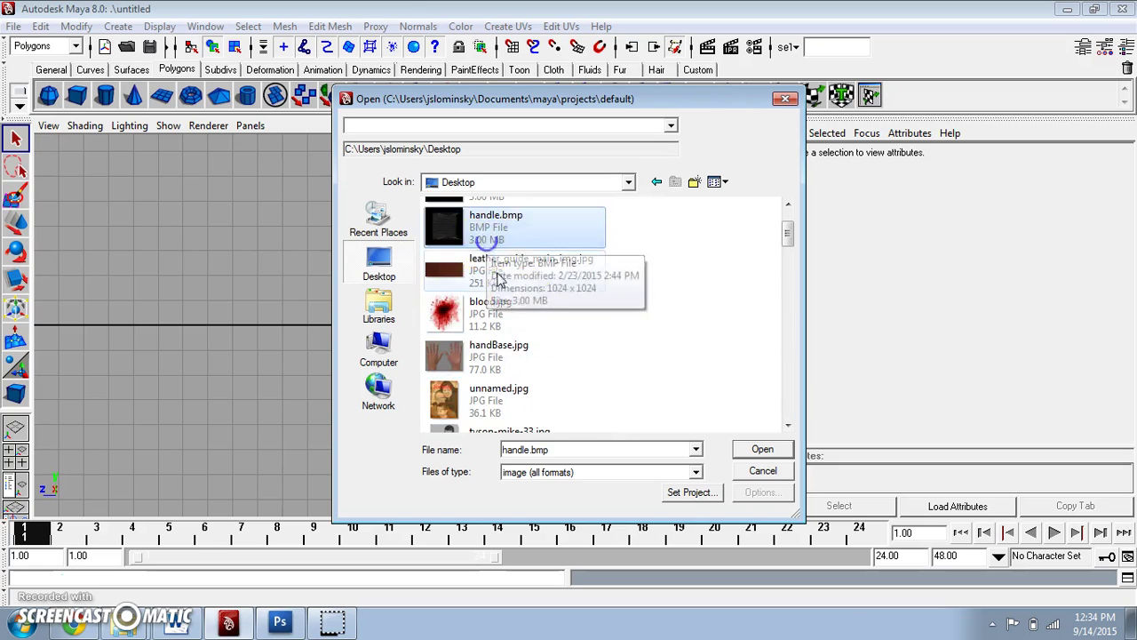
{"action": "scroll", "coordinate": [485, 311], "scroll_direction": "up", "scroll_amount": 10}
{"action": "double_click", "coordinate": [496, 217]}
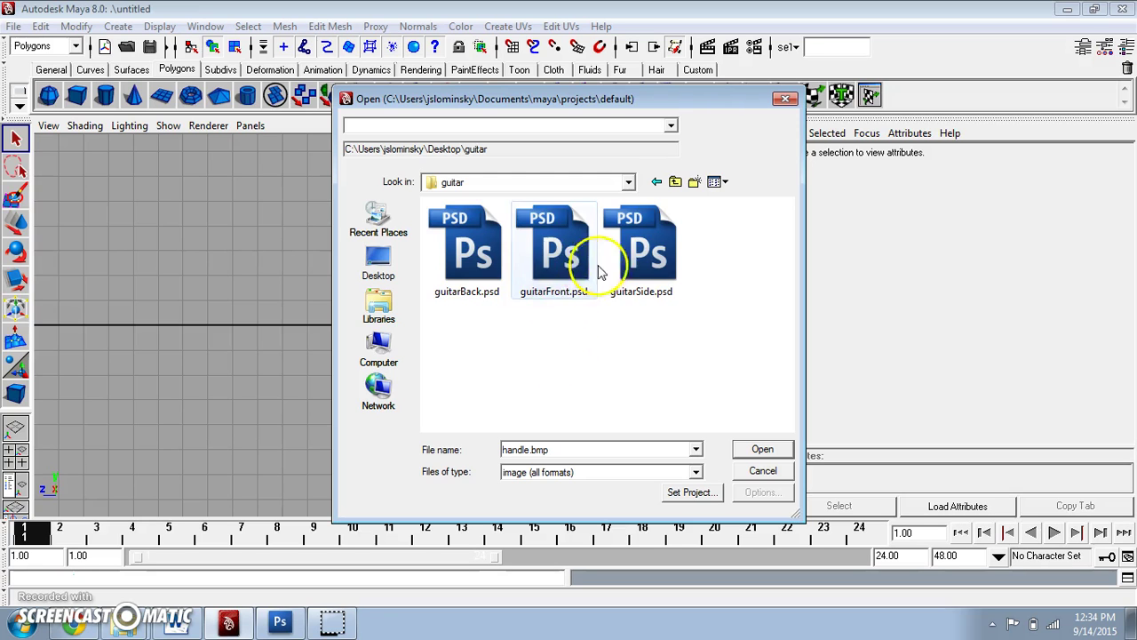
{"action": "double_click", "coordinate": [641, 244]}
{"action": "scroll", "coordinate": [536, 410], "scroll_direction": "down", "scroll_amount": 4}
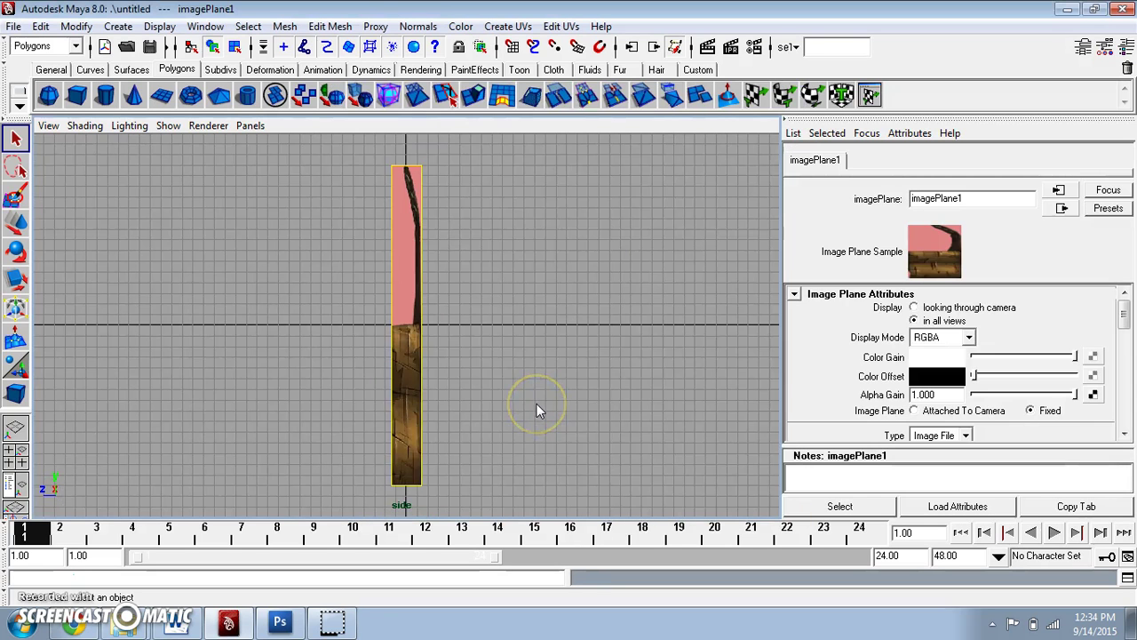
{"action": "left_click", "coordinate": [537, 404]}
Step: Import guitarFront.psd from the Desktop's guitar folder as an image plane in the front view and deselect it
{"action": "key", "text": "space"}
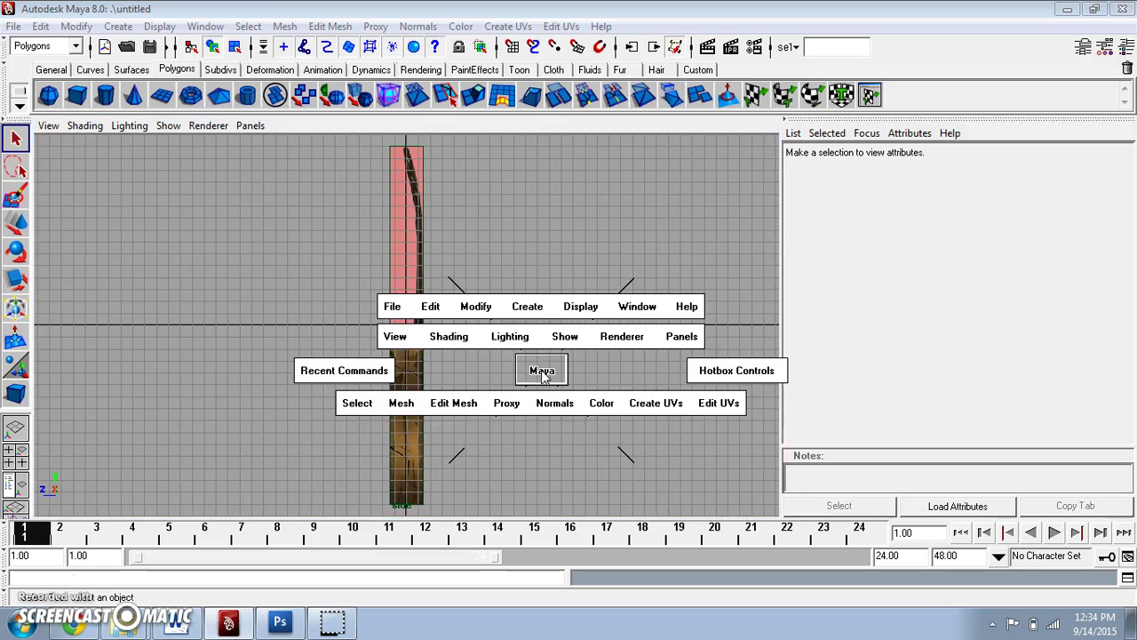
{"action": "left_click", "coordinate": [567, 427]}
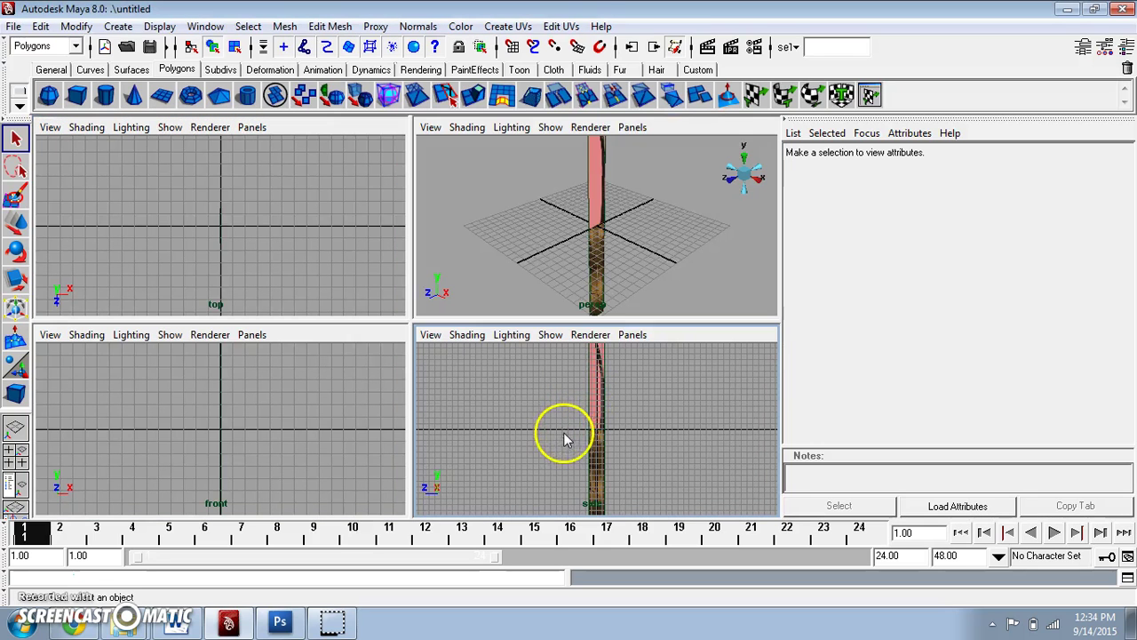
{"action": "key", "text": "space"}
{"action": "left_click", "coordinate": [48, 125]}
{"action": "mouse_move", "coordinate": [93, 389]}
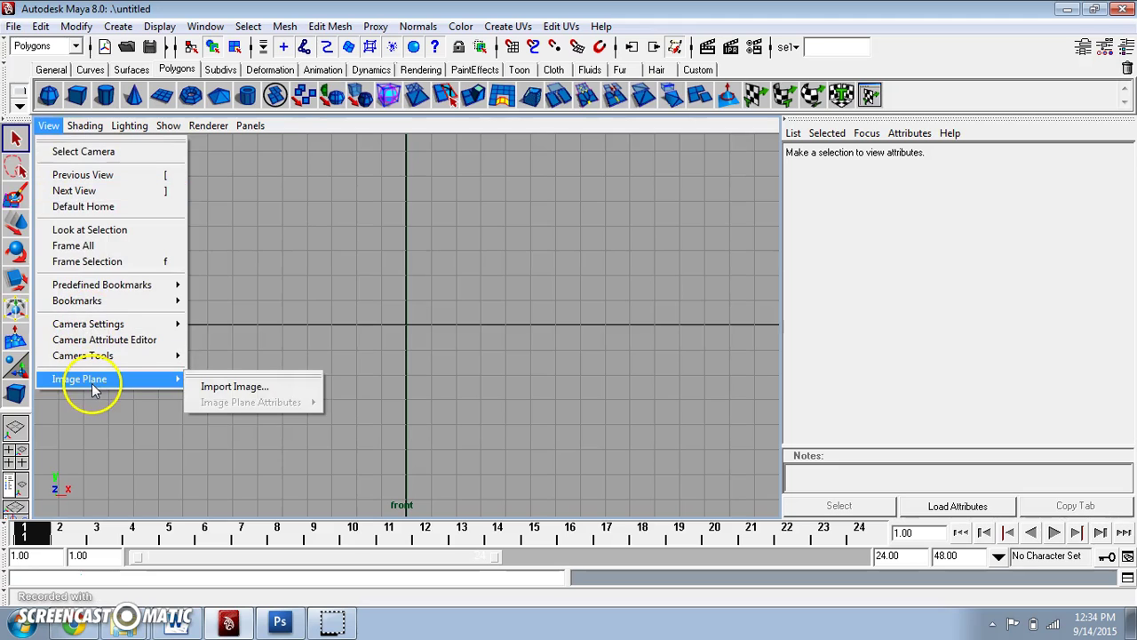
{"action": "left_click", "coordinate": [289, 389]}
{"action": "left_click", "coordinate": [376, 261]}
{"action": "left_click", "coordinate": [487, 252]}
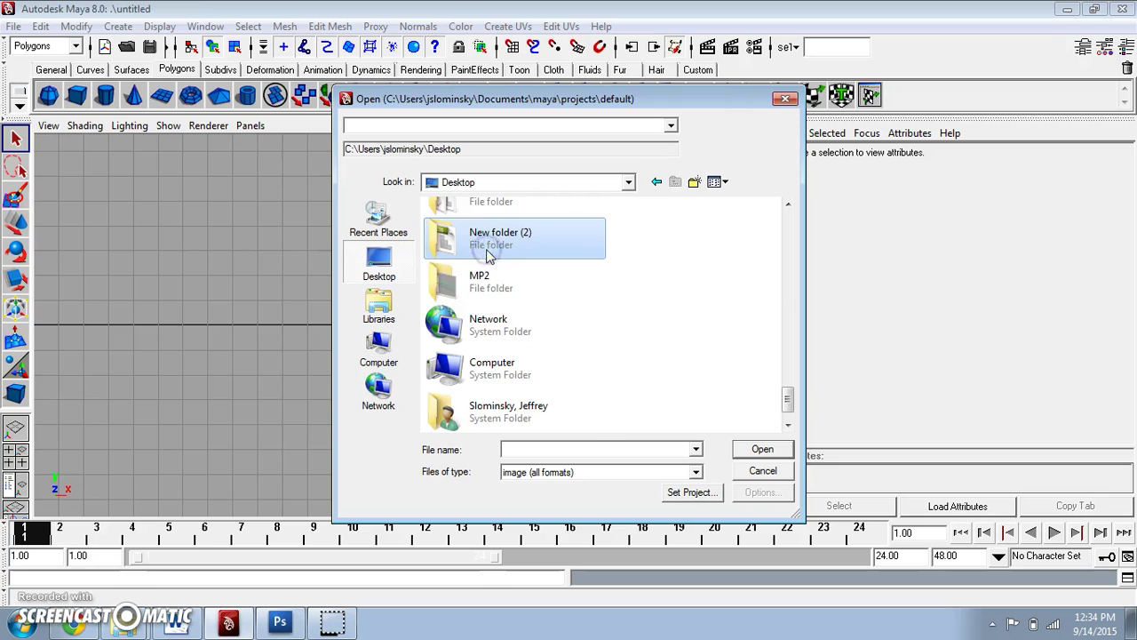
{"action": "scroll", "coordinate": [487, 253], "scroll_direction": "up", "scroll_amount": 5}
{"action": "double_click", "coordinate": [489, 214]}
{"action": "left_click", "coordinate": [632, 247]}
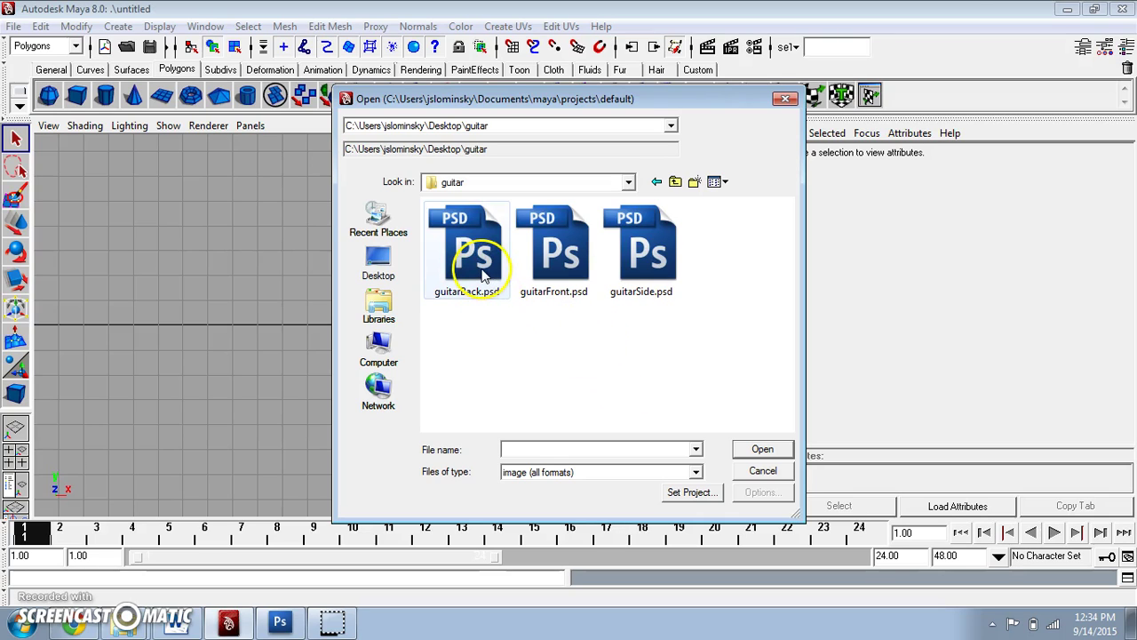
{"action": "double_click", "coordinate": [573, 260]}
{"action": "right_click_drag", "start_coordinate": [631, 355], "coordinate": [609, 332], "text": "alt"}
{"action": "left_click", "coordinate": [391, 355]}
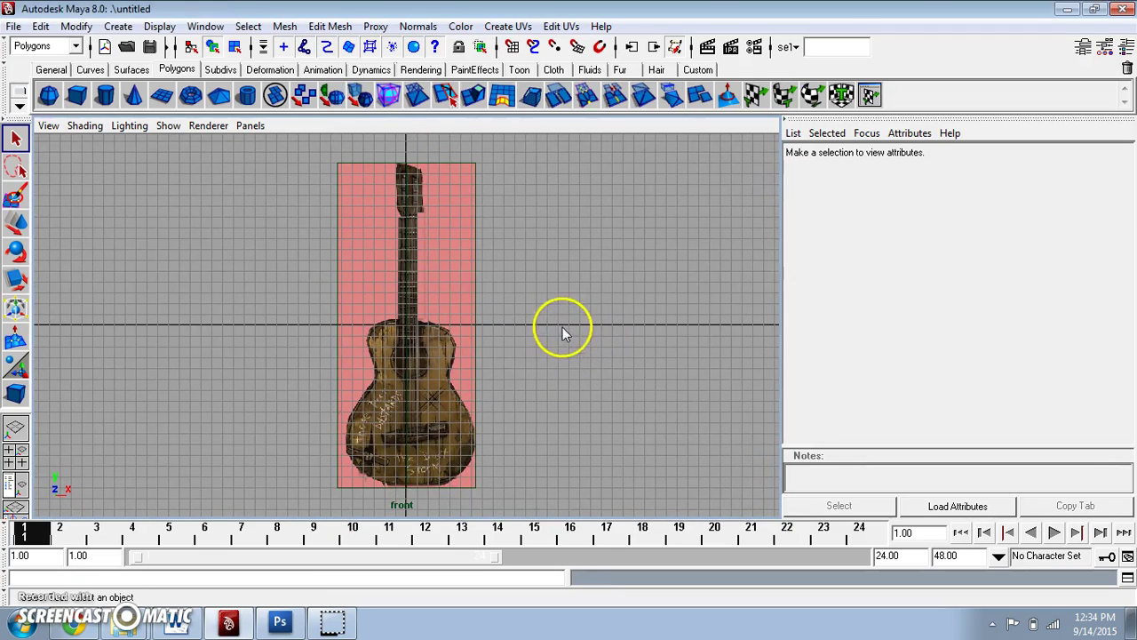
Step: Switch to the perspective view and examine how the front and side guitar images line up at the base
{"action": "key", "text": "space"}
{"action": "key", "text": "space"}
{"action": "key", "text": "a"}
{"action": "left_click_drag", "start_coordinate": [527, 325], "coordinate": [477, 320], "text": "alt"}
{"action": "right_click_drag", "start_coordinate": [477, 320], "coordinate": [487, 332], "text": "alt"}
{"action": "left_click_drag", "start_coordinate": [486, 332], "coordinate": [565, 449], "text": "alt"}
{"action": "left_click_drag", "start_coordinate": [581, 399], "coordinate": [635, 324], "text": "alt"}
Step: Show the channel attributes of the side view's image plane and increase its width to 32.5
{"action": "left_click", "coordinate": [1124, 46]}
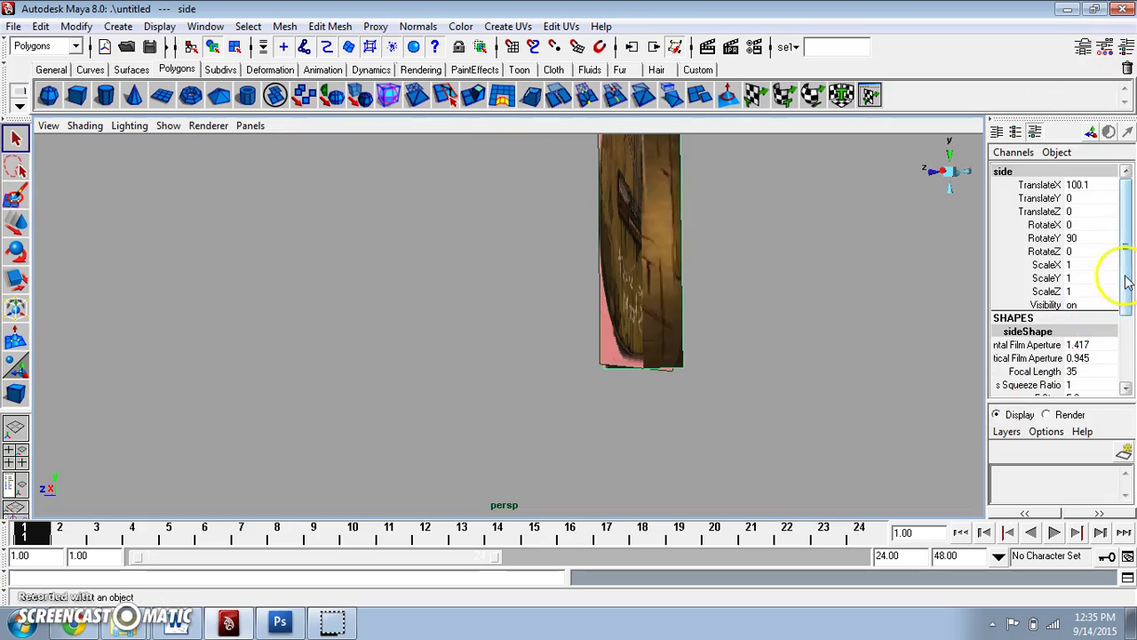
{"action": "scroll", "coordinate": [1067, 346], "scroll_direction": "down", "scroll_amount": 5}
{"action": "left_click", "coordinate": [1033, 363]}
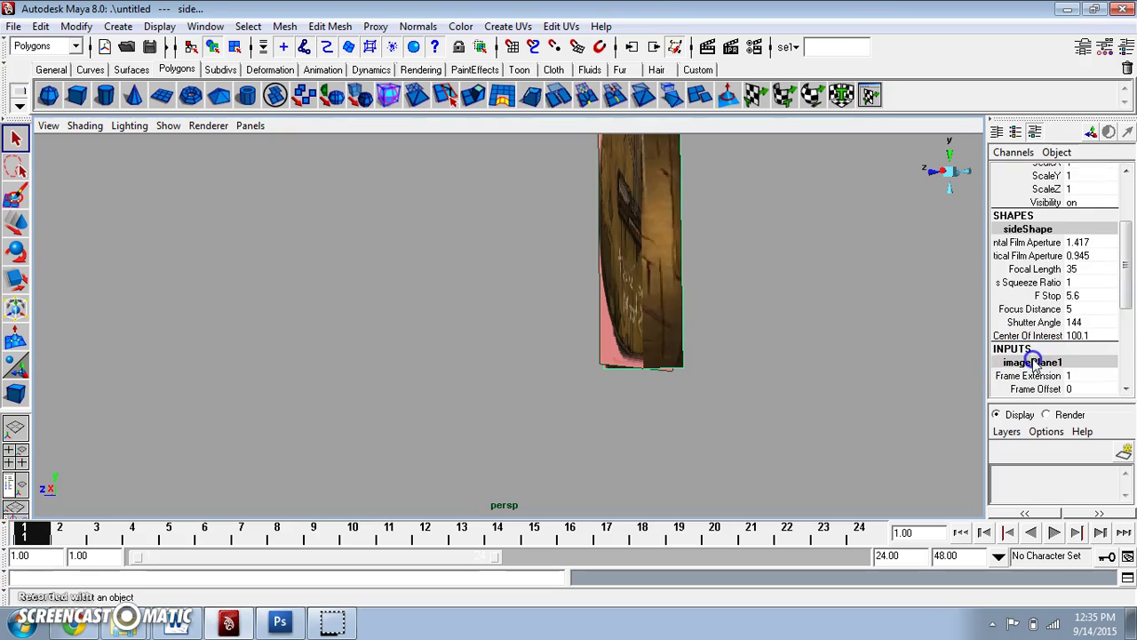
{"action": "left_click_drag", "start_coordinate": [1124, 283], "coordinate": [1125, 333]}
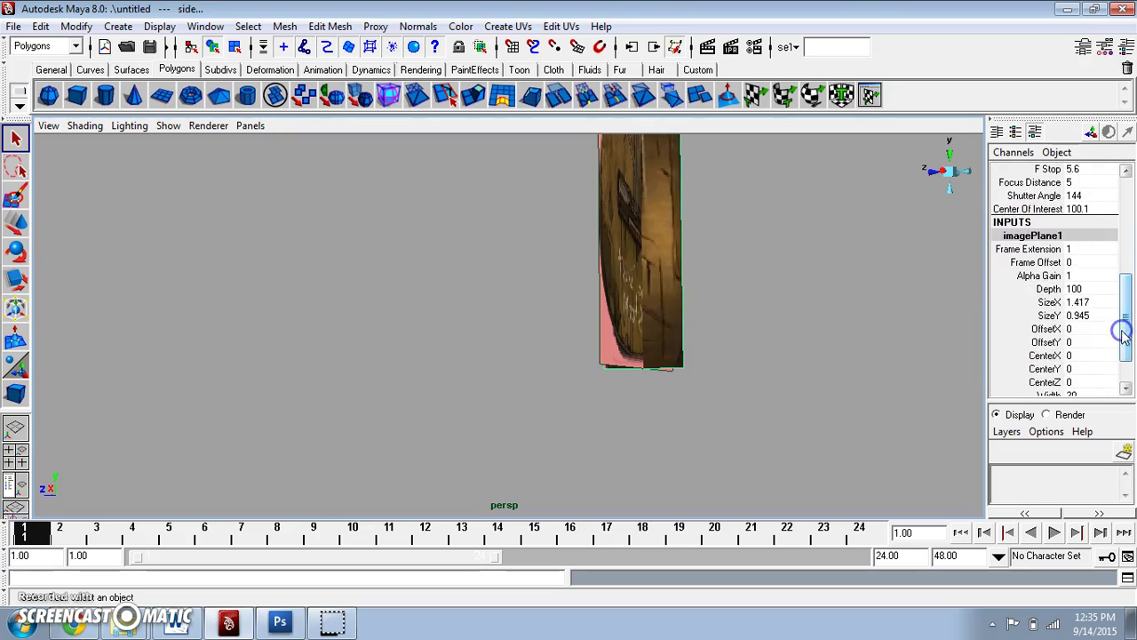
{"action": "left_click", "coordinate": [1126, 47]}
{"action": "left_click", "coordinate": [1127, 47]}
{"action": "left_click_drag", "start_coordinate": [1124, 206], "coordinate": [1127, 351]}
{"action": "left_click", "coordinate": [1047, 349]}
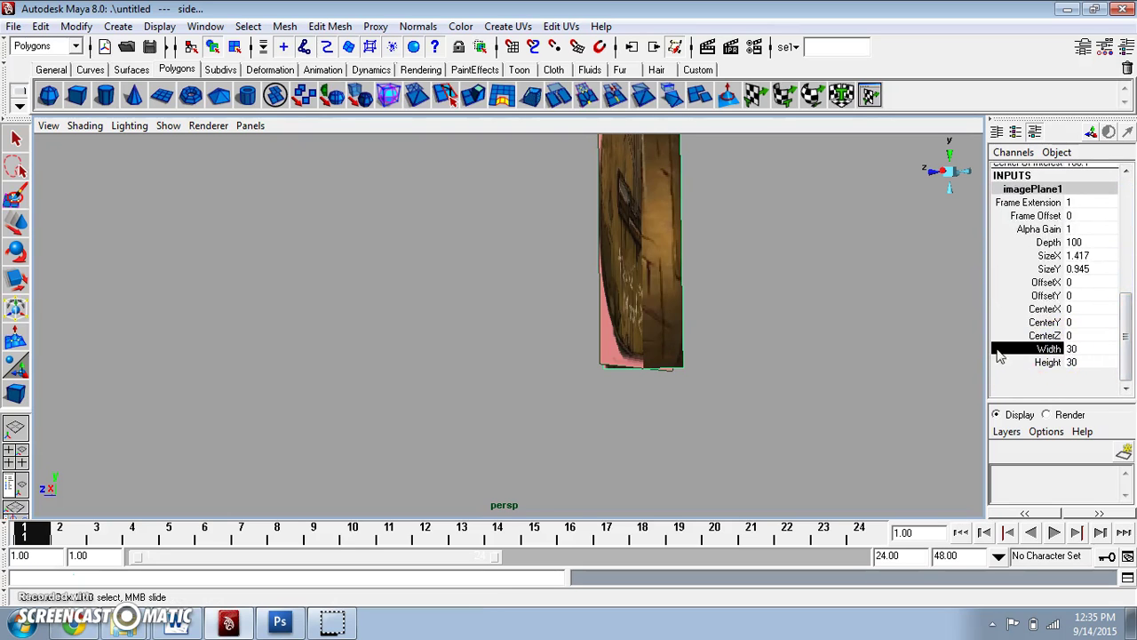
{"action": "middle_click_drag", "start_coordinate": [863, 337], "coordinate": [879, 363]}
Step: Reduce the side image plane's height to about 29.7 so its base matches the front image
{"action": "left_click", "coordinate": [1046, 363]}
{"action": "left_click_drag", "start_coordinate": [846, 217], "coordinate": [779, 285], "text": "alt"}
{"action": "middle_click_drag", "start_coordinate": [782, 287], "coordinate": [788, 287]}
{"action": "left_click_drag", "start_coordinate": [787, 288], "coordinate": [831, 309], "text": "alt"}
{"action": "middle_click_drag", "start_coordinate": [848, 324], "coordinate": [847, 324]}
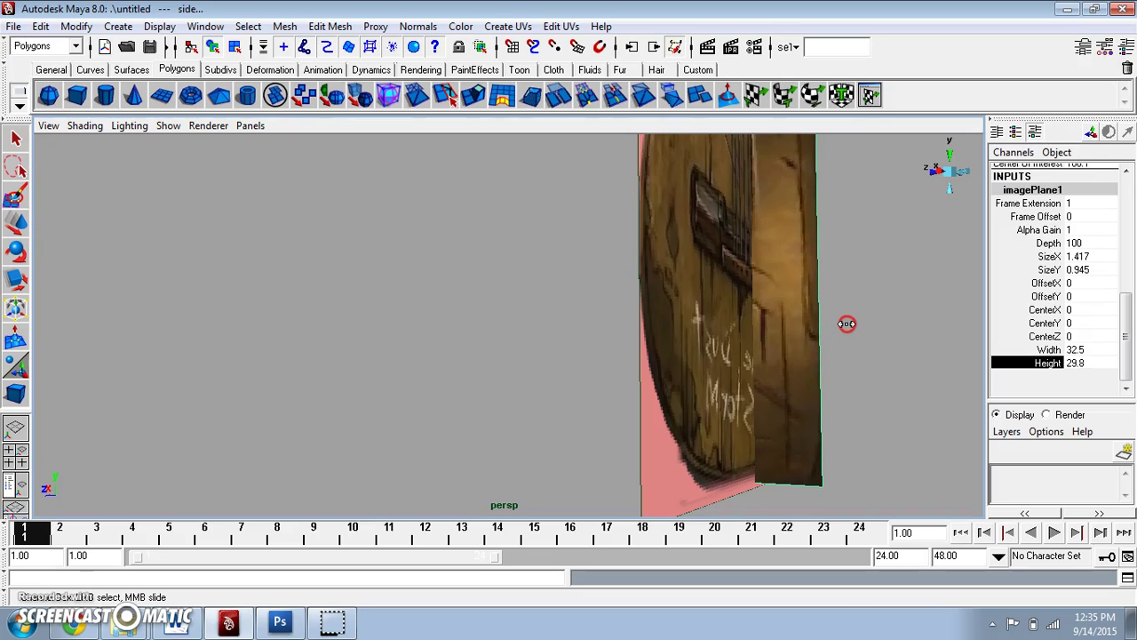
Step: Set the side image plane's CenterY to 0.17
{"action": "left_click", "coordinate": [1049, 322]}
{"action": "middle_click_drag", "start_coordinate": [909, 318], "coordinate": [908, 320]}
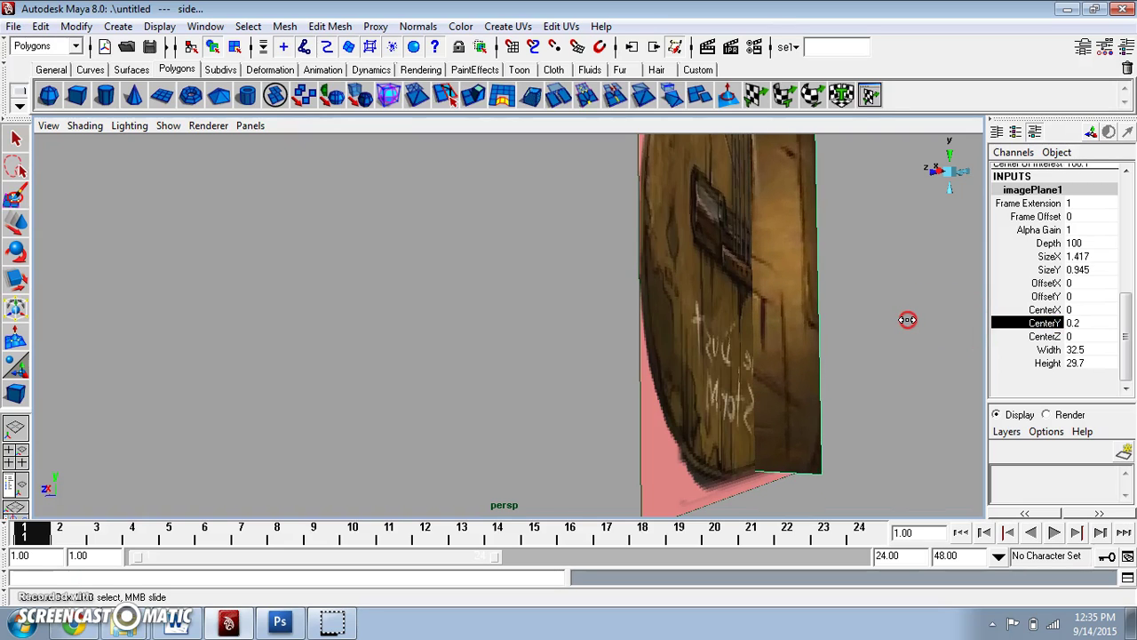
{"action": "left_click", "coordinate": [1110, 323]}
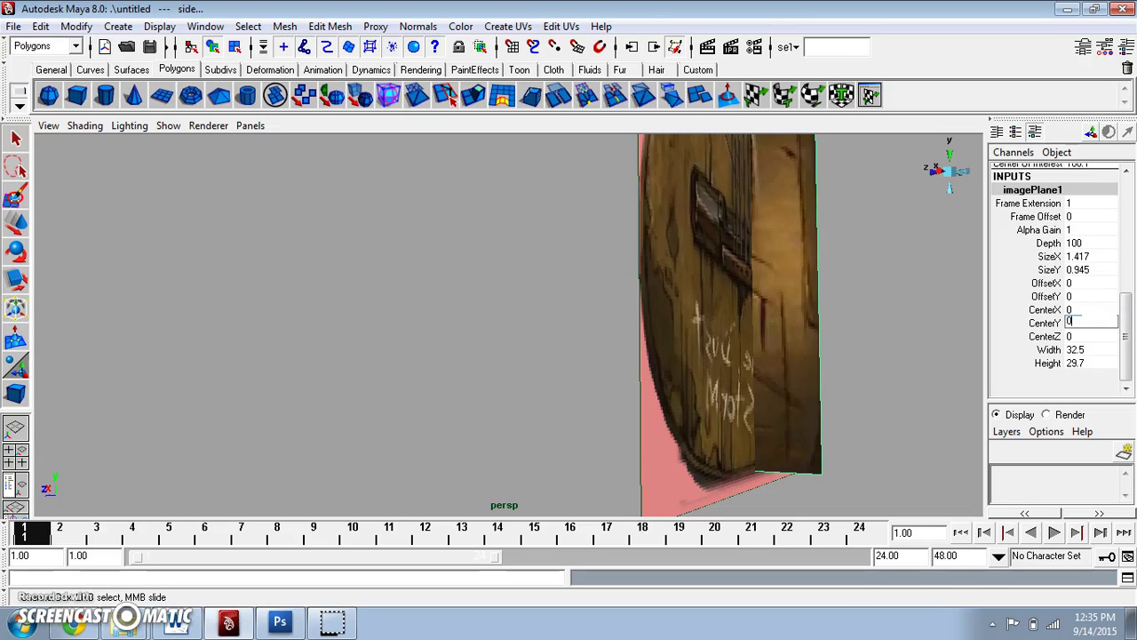
{"action": "key", "text": "Return"}
Step: Select the side camera and nudge it with the Move tool to about X 100.053, Y -0.185, Z -0.084
{"action": "left_click_drag", "start_coordinate": [893, 282], "coordinate": [809, 445], "text": "alt"}
{"action": "left_click_drag", "start_coordinate": [823, 391], "coordinate": [781, 387], "text": "alt"}
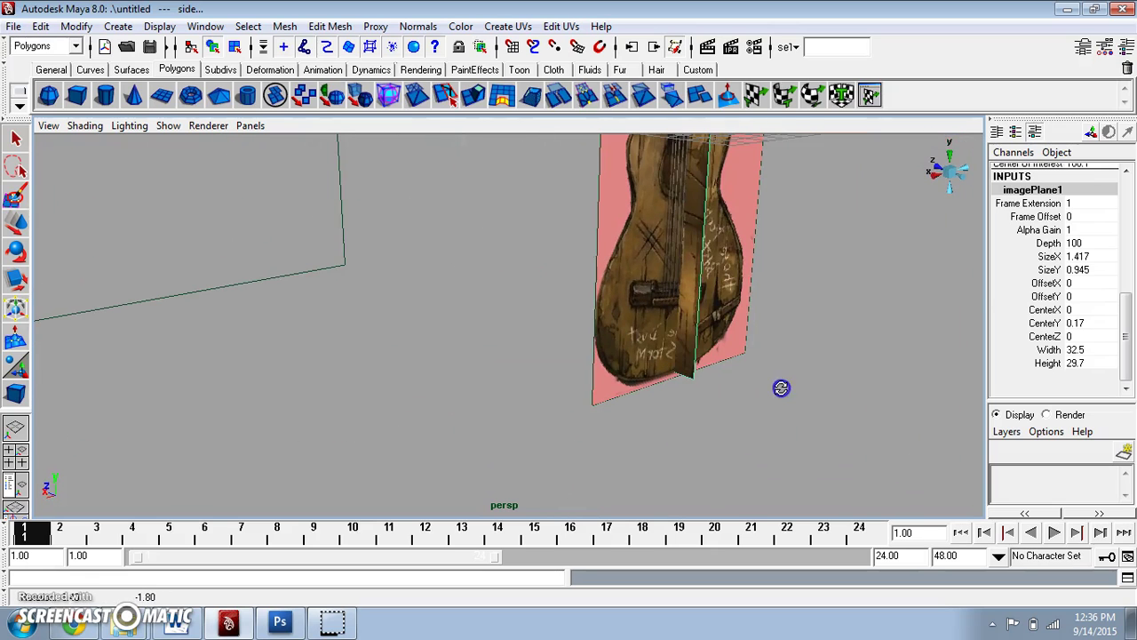
{"action": "left_click", "coordinate": [762, 408]}
{"action": "left_click_drag", "start_coordinate": [697, 399], "coordinate": [681, 381], "text": "alt"}
{"action": "left_click", "coordinate": [655, 350]}
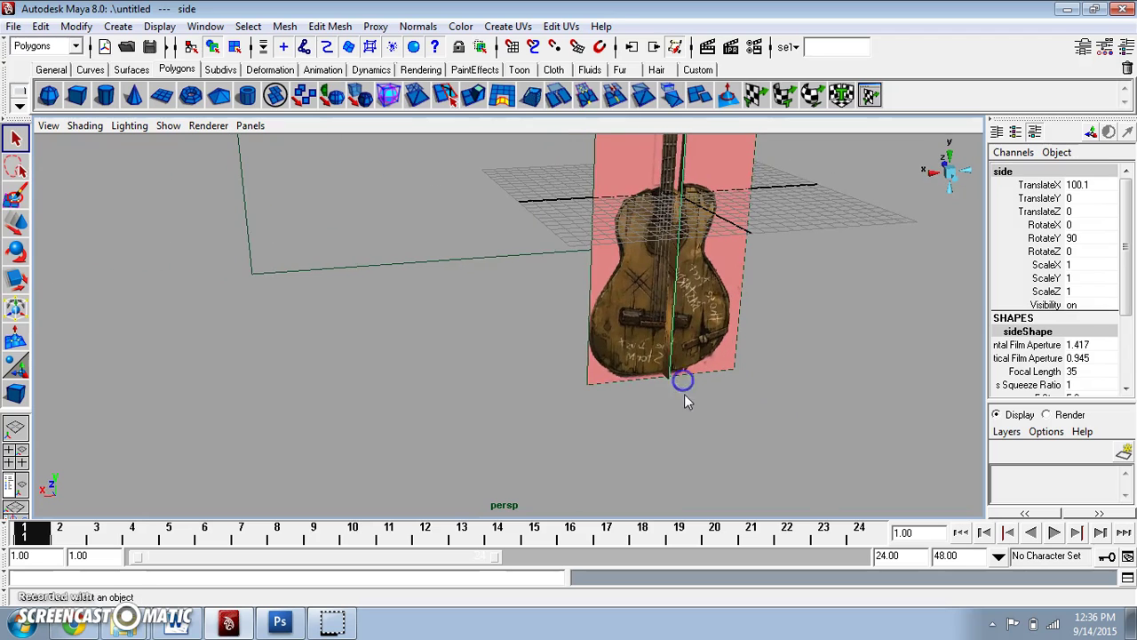
{"action": "left_click", "coordinate": [16, 222]}
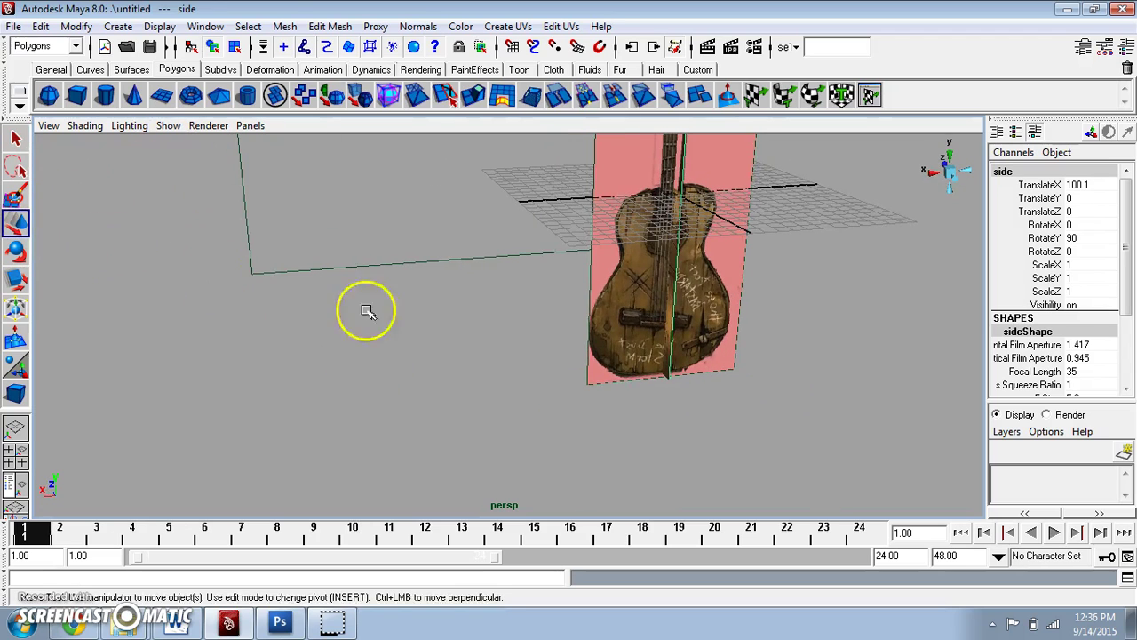
{"action": "scroll", "coordinate": [568, 401], "scroll_direction": "down", "scroll_amount": 4}
{"action": "middle_click_drag", "start_coordinate": [577, 405], "coordinate": [579, 406]}
{"action": "scroll", "coordinate": [629, 420], "scroll_direction": "down", "scroll_amount": 5}
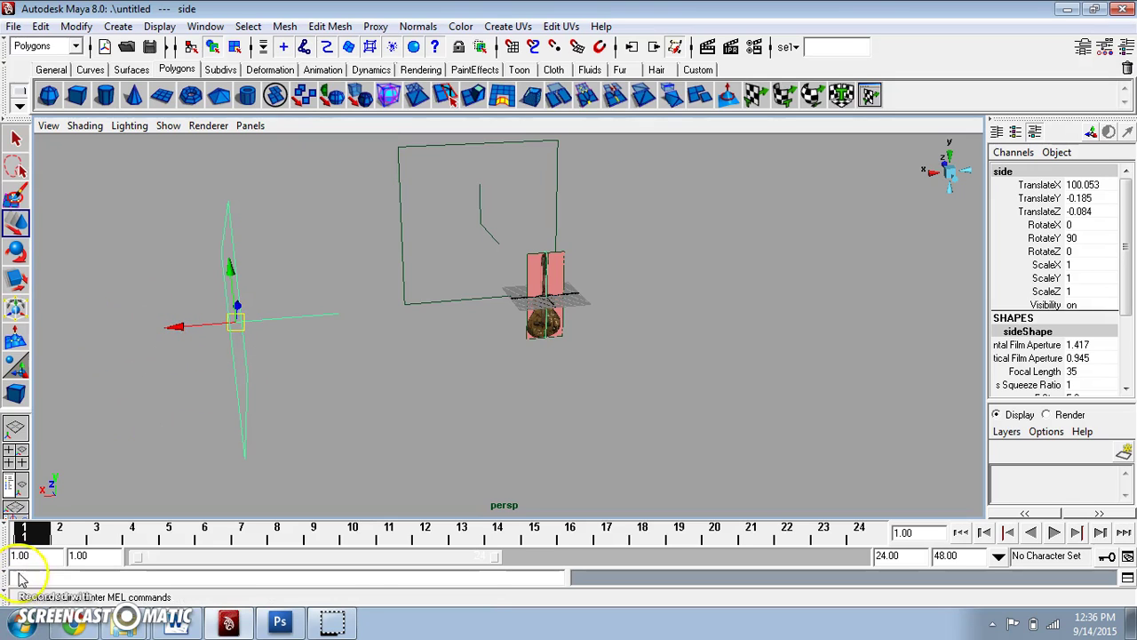
Step: Set CenterX of the side camera's image plane, imagePlane1, to -20
{"action": "left_click_drag", "start_coordinate": [1123, 306], "coordinate": [1125, 382]}
{"action": "left_click", "coordinate": [1024, 366]}
{"action": "scroll", "coordinate": [1066, 351], "scroll_direction": "down", "scroll_amount": 5}
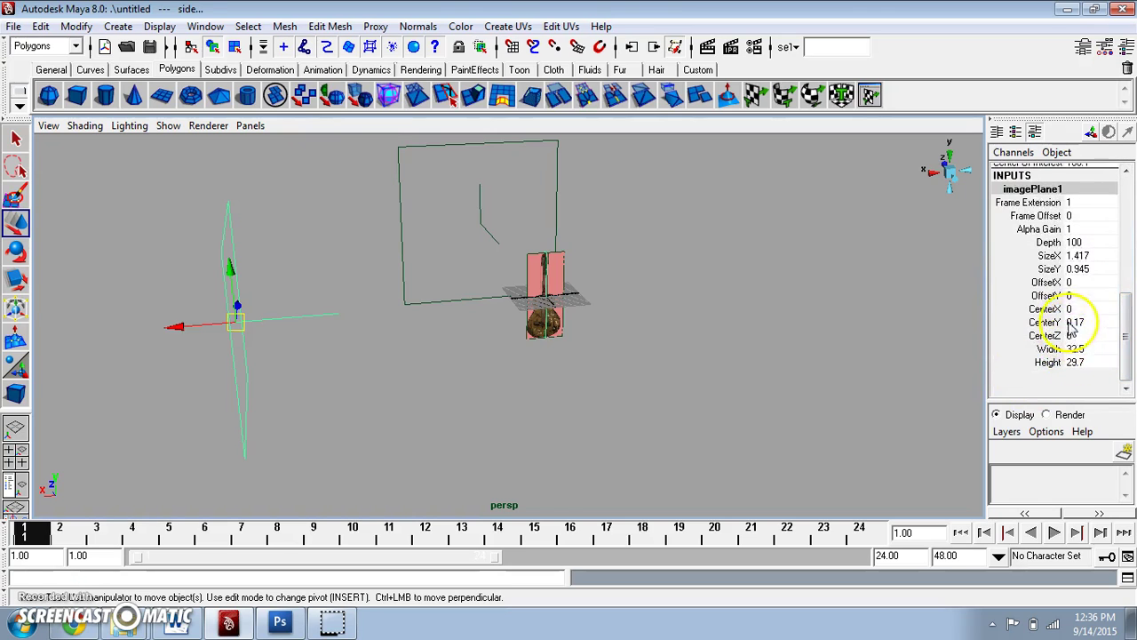
{"action": "double_click", "coordinate": [1074, 308]}
{"action": "type", "text": "-20"}
{"action": "key", "text": "Return"}
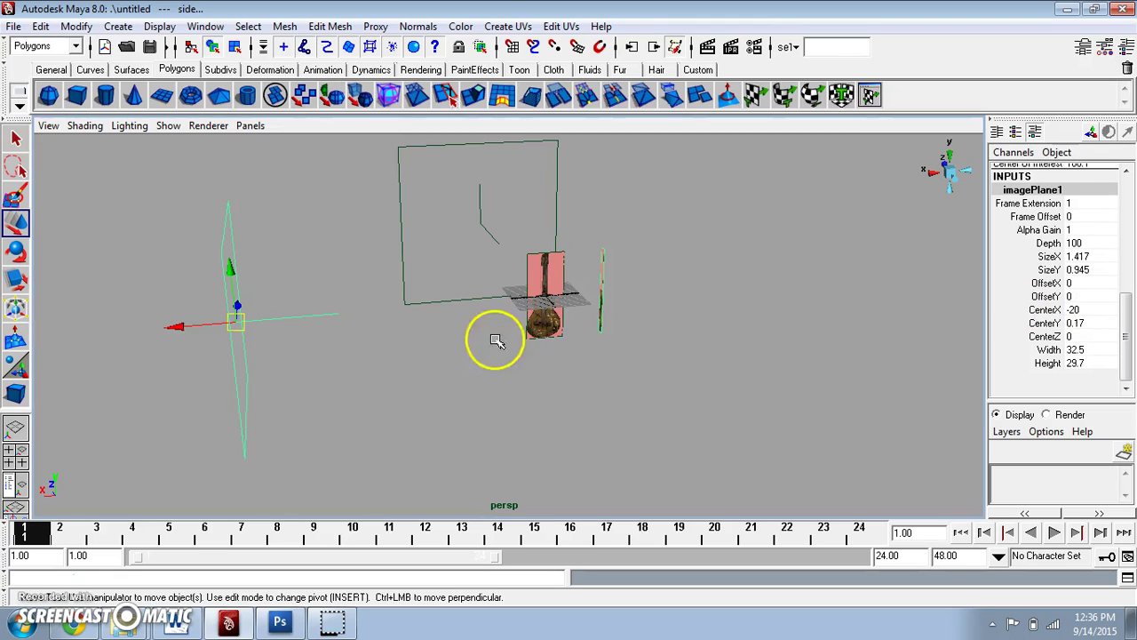
Step: Select the front camera and set CenterZ of its image plane, imagePlane2, to -20
{"action": "left_click", "coordinate": [541, 349]}
{"action": "left_click_drag", "start_coordinate": [544, 353], "coordinate": [633, 390], "text": "alt"}
{"action": "left_click", "coordinate": [158, 296]}
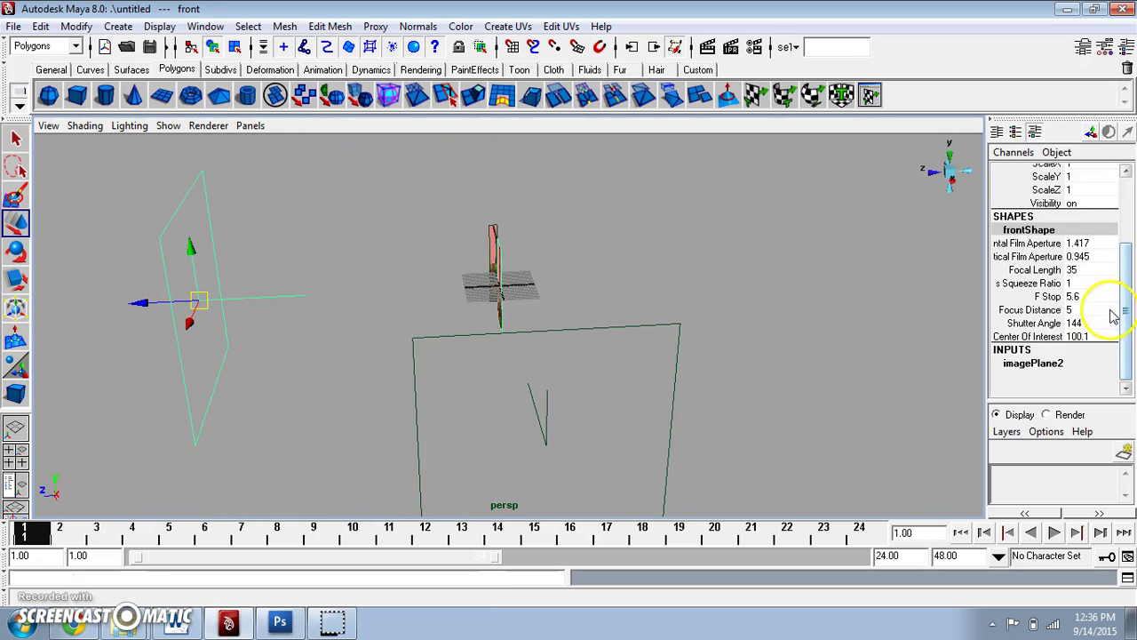
{"action": "left_click", "coordinate": [1077, 363]}
{"action": "left_click_drag", "start_coordinate": [1131, 283], "coordinate": [1129, 349]}
{"action": "double_click", "coordinate": [1075, 335]}
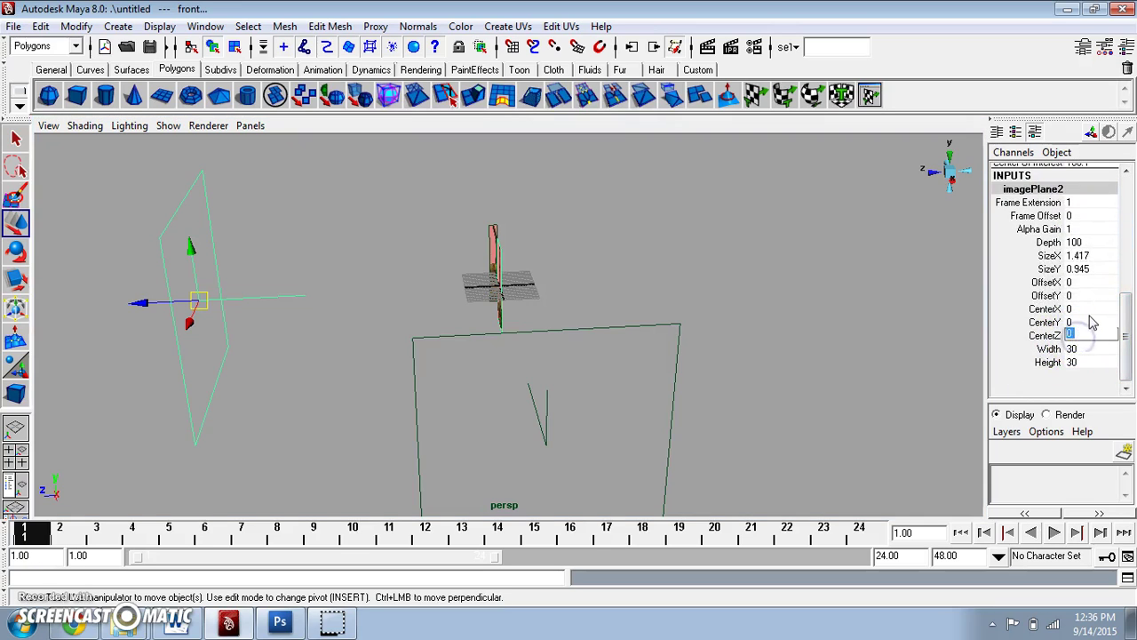
{"action": "type", "text": "-20"}
{"action": "key", "text": "Return"}
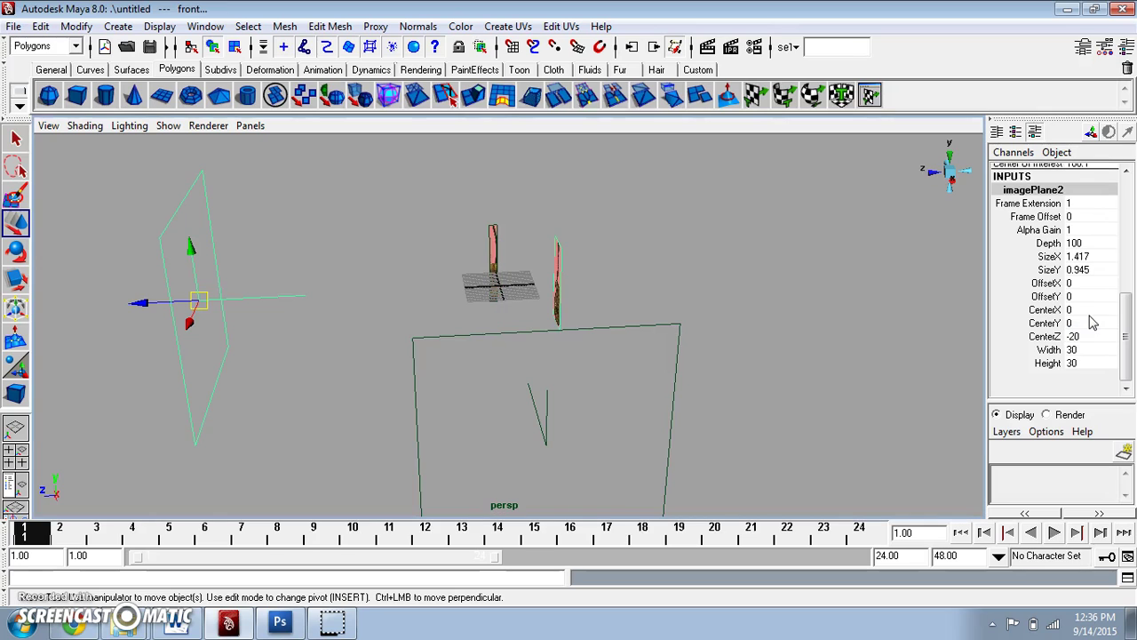
Step: Create a polygon cube near the guitar reference images and move it to about X -33.32, Y 12.322, Z 5.619
{"action": "left_click_drag", "start_coordinate": [338, 274], "coordinate": [649, 279], "text": "alt"}
{"action": "left_click", "coordinate": [670, 279]}
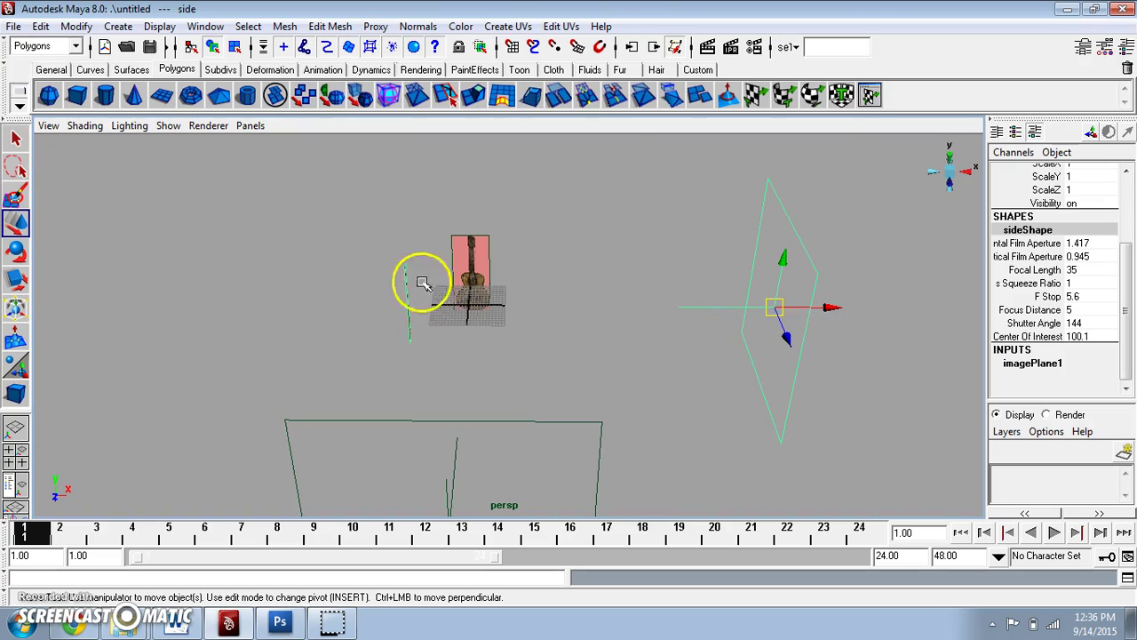
{"action": "left_click_drag", "start_coordinate": [394, 312], "coordinate": [427, 330], "text": "alt"}
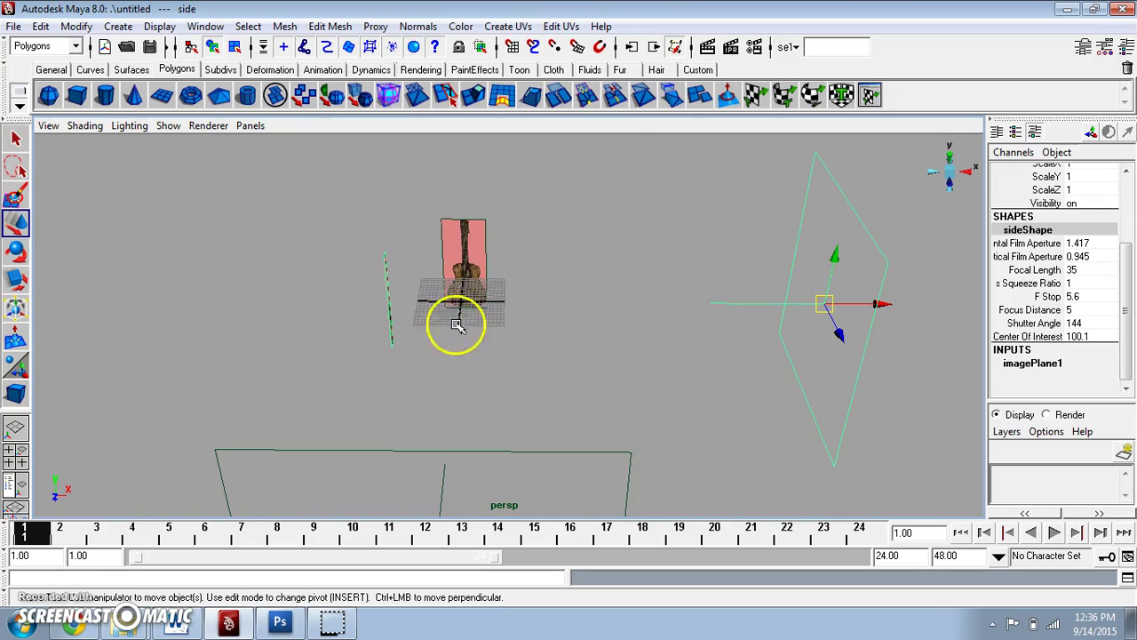
{"action": "left_click", "coordinate": [76, 95]}
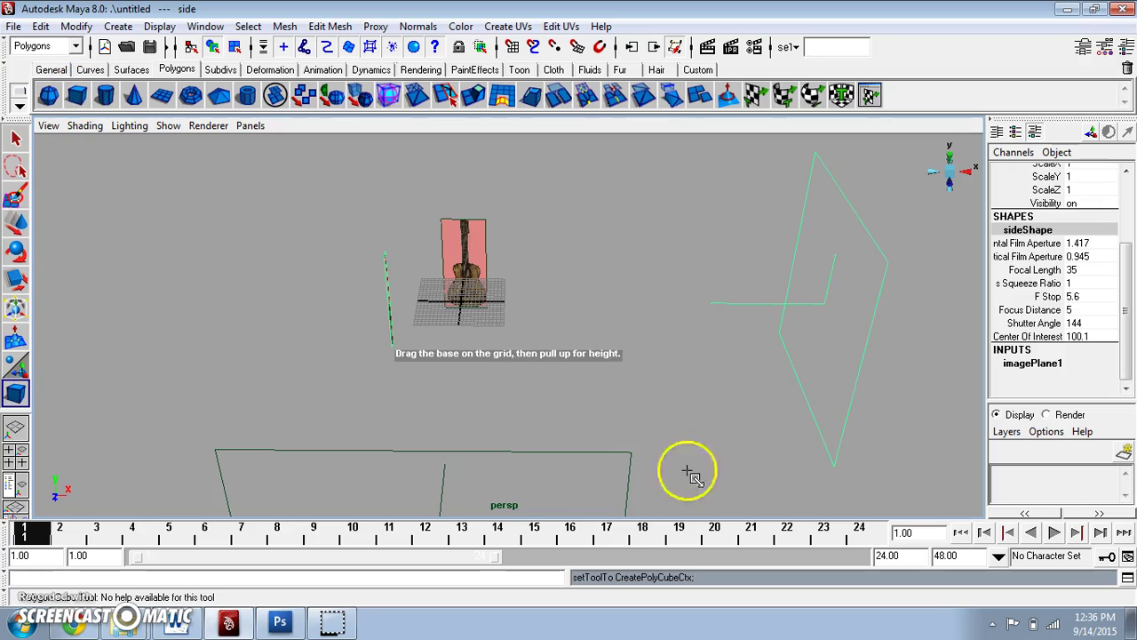
{"action": "left_click_drag", "start_coordinate": [446, 293], "coordinate": [498, 241]}
{"action": "left_click_drag", "start_coordinate": [563, 292], "coordinate": [394, 265], "text": "alt"}
{"action": "key", "text": "space"}
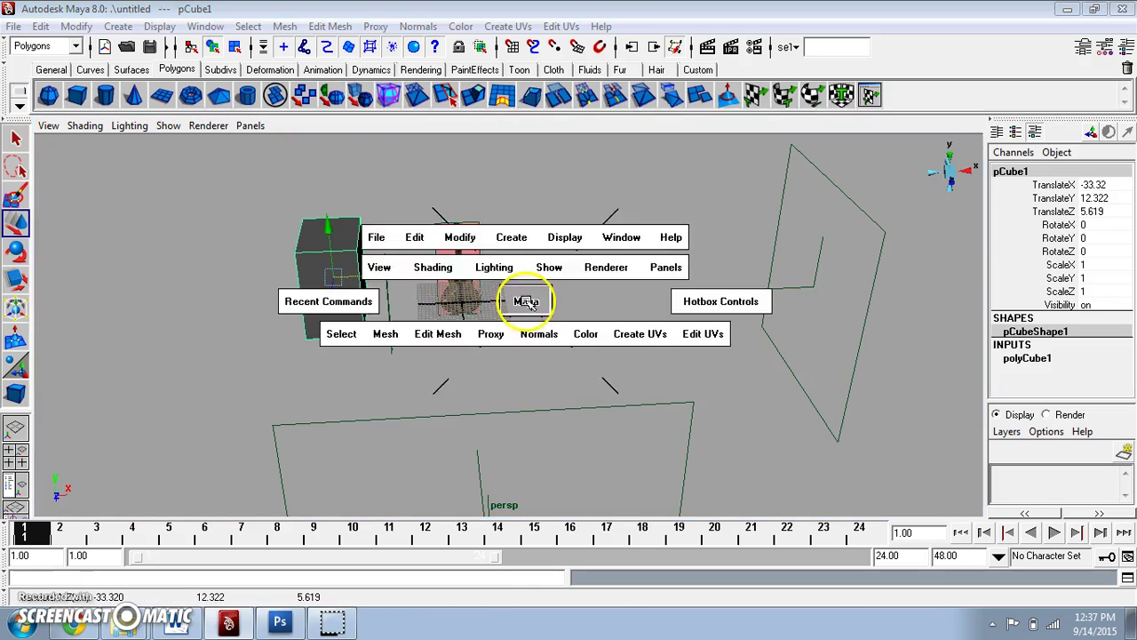
Step: Move the cube beside the guitar references to about X 9.551, Y 3.815 and display the side view smooth shaded
{"action": "scroll", "coordinate": [655, 452], "scroll_direction": "down", "scroll_amount": 5}
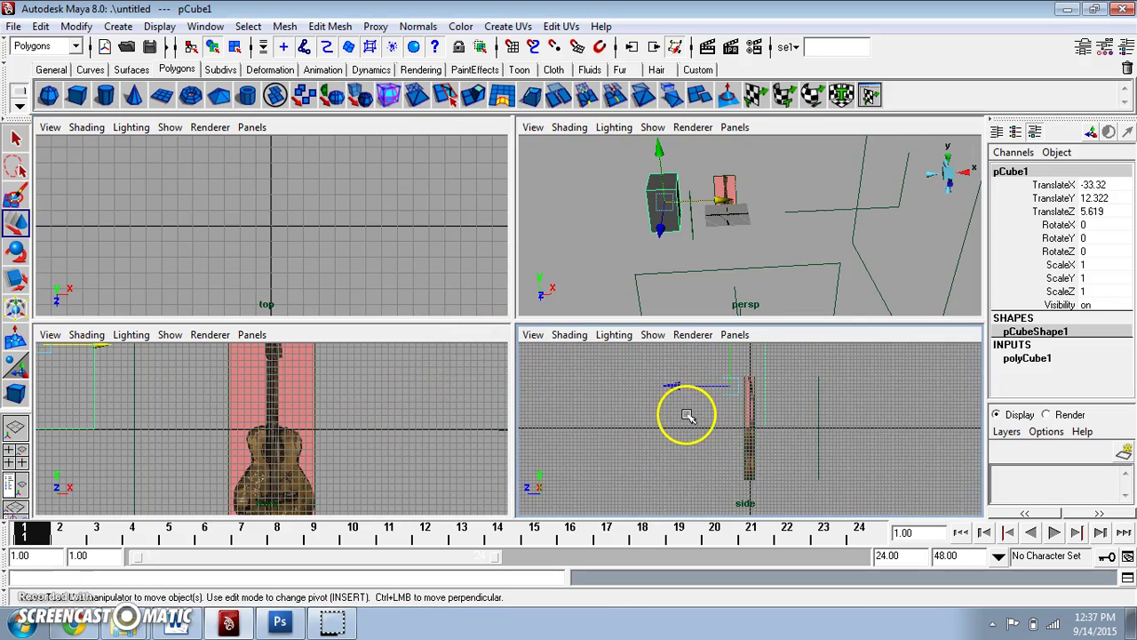
{"action": "scroll", "coordinate": [687, 415], "scroll_direction": "up", "scroll_amount": 1}
{"action": "mouse_move", "coordinate": [760, 206]}
{"action": "left_mouse_down"}
{"action": "mouse_move", "coordinate": [826, 205]}
{"action": "mouse_move", "coordinate": [682, 206]}
{"action": "mouse_move", "coordinate": [794, 210]}
{"action": "mouse_move", "coordinate": [729, 190]}
{"action": "mouse_move", "coordinate": [820, 195]}
{"action": "mouse_move", "coordinate": [734, 190]}
{"action": "mouse_move", "coordinate": [791, 192]}
{"action": "left_mouse_up"}
{"action": "left_click", "coordinate": [754, 434]}
{"action": "key", "text": "5"}
{"action": "key", "text": "space"}
{"action": "left_click_drag", "start_coordinate": [774, 262], "coordinate": [613, 286], "text": "alt"}
{"action": "left_click_drag", "start_coordinate": [494, 187], "coordinate": [628, 302]}
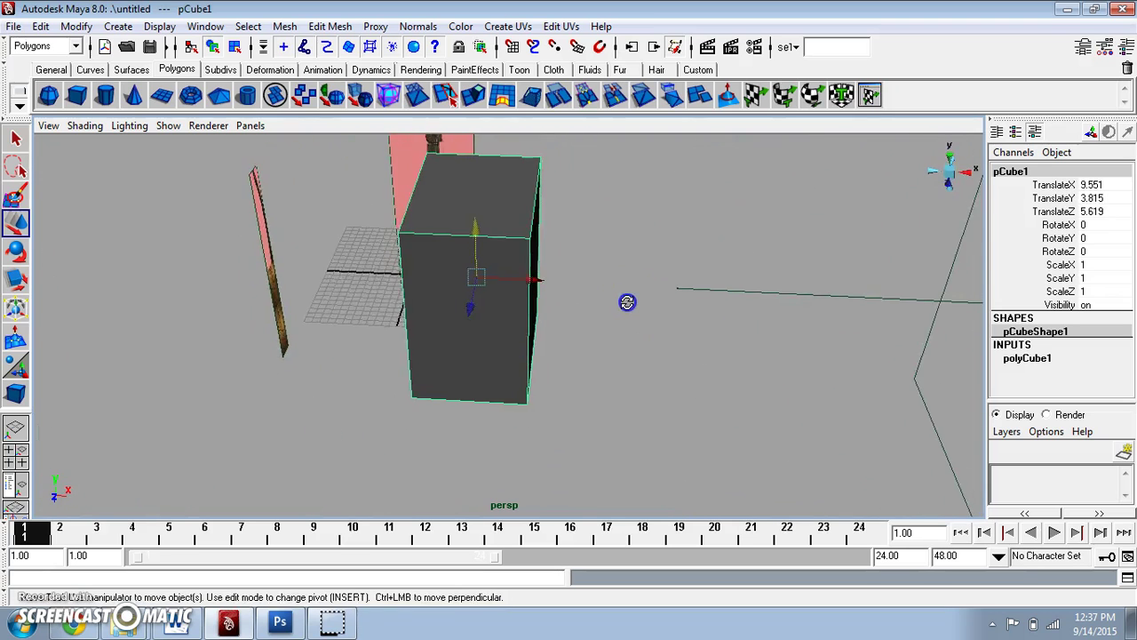
Step: Return to the four-view layout and hide the time slider and range slider to enlarge the viewports
{"action": "key", "text": "space"}
{"action": "left_click", "coordinate": [263, 437]}
{"action": "left_click", "coordinate": [19, 533]}
{"action": "left_click", "coordinate": [14, 555]}
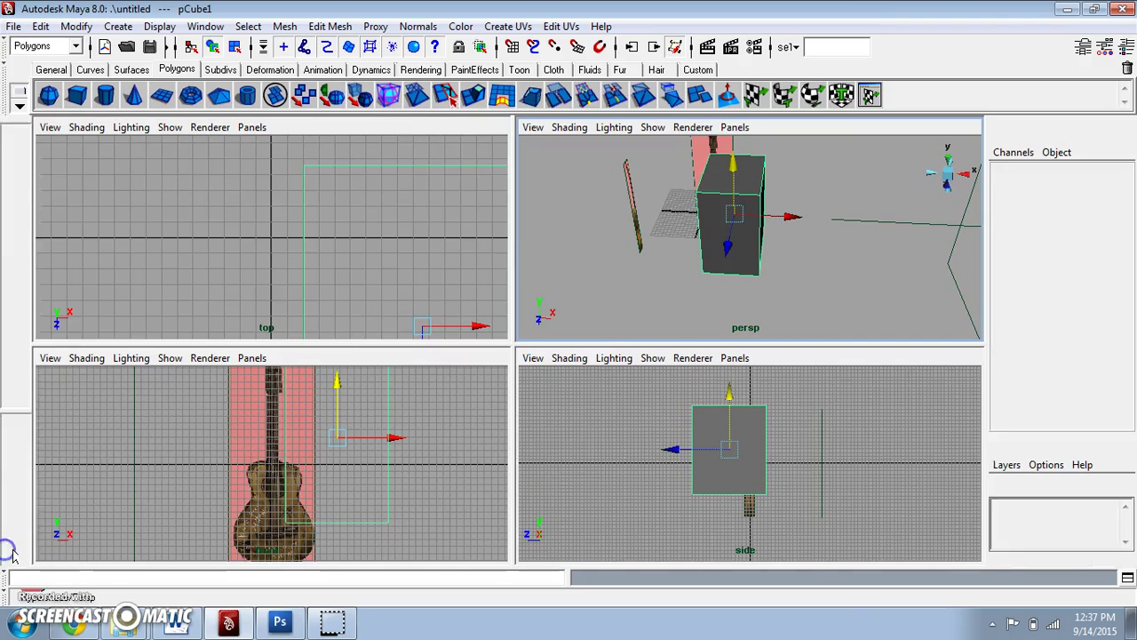
Step: Move the cube in the front view to about X 1.297, Y -4.923 and maximize the perspective view
{"action": "mouse_move", "coordinate": [338, 432]}
{"action": "left_mouse_down"}
{"action": "mouse_move", "coordinate": [289, 487]}
{"action": "mouse_move", "coordinate": [289, 467]}
{"action": "mouse_move", "coordinate": [282, 508]}
{"action": "mouse_move", "coordinate": [279, 498]}
{"action": "left_mouse_up"}
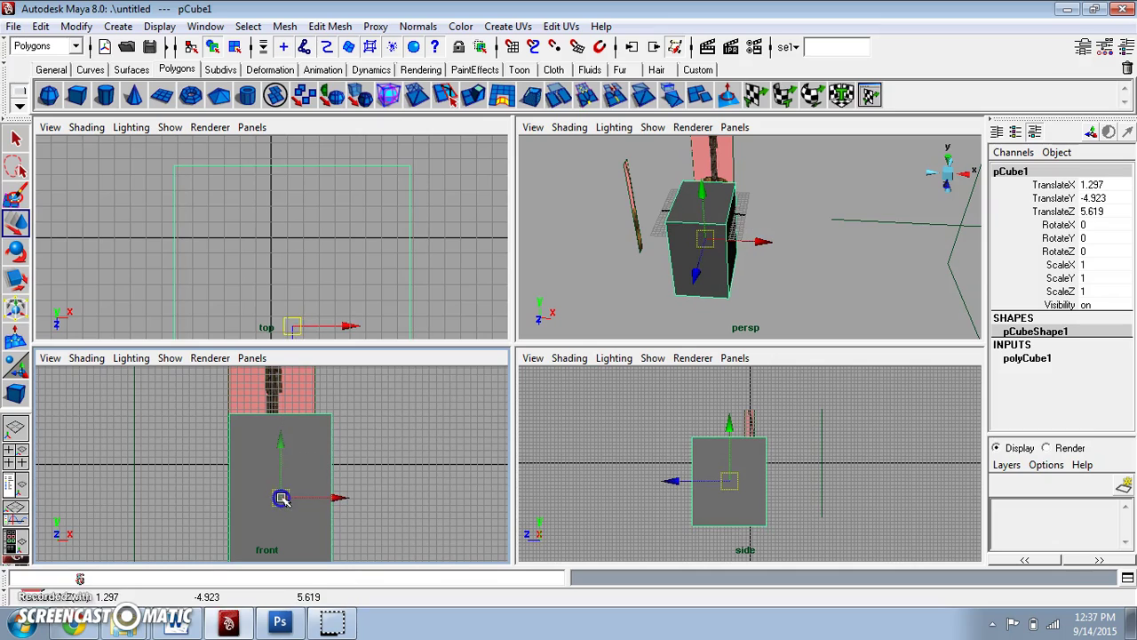
{"action": "left_click", "coordinate": [312, 272]}
{"action": "scroll", "coordinate": [316, 273], "scroll_direction": "down", "scroll_amount": 2}
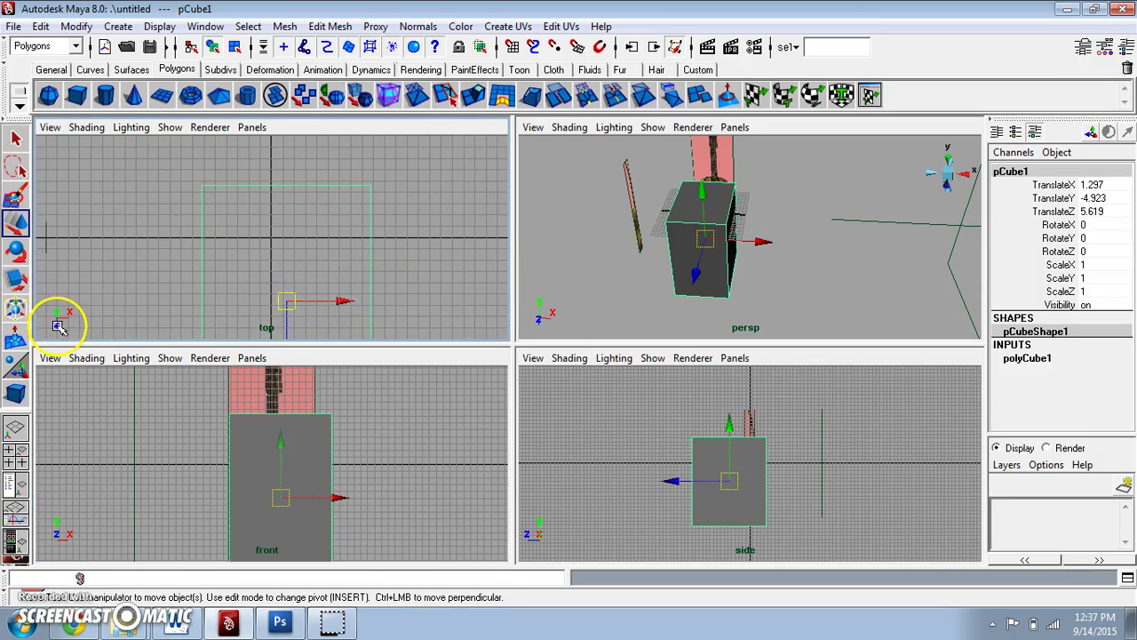
{"action": "key", "text": "space"}
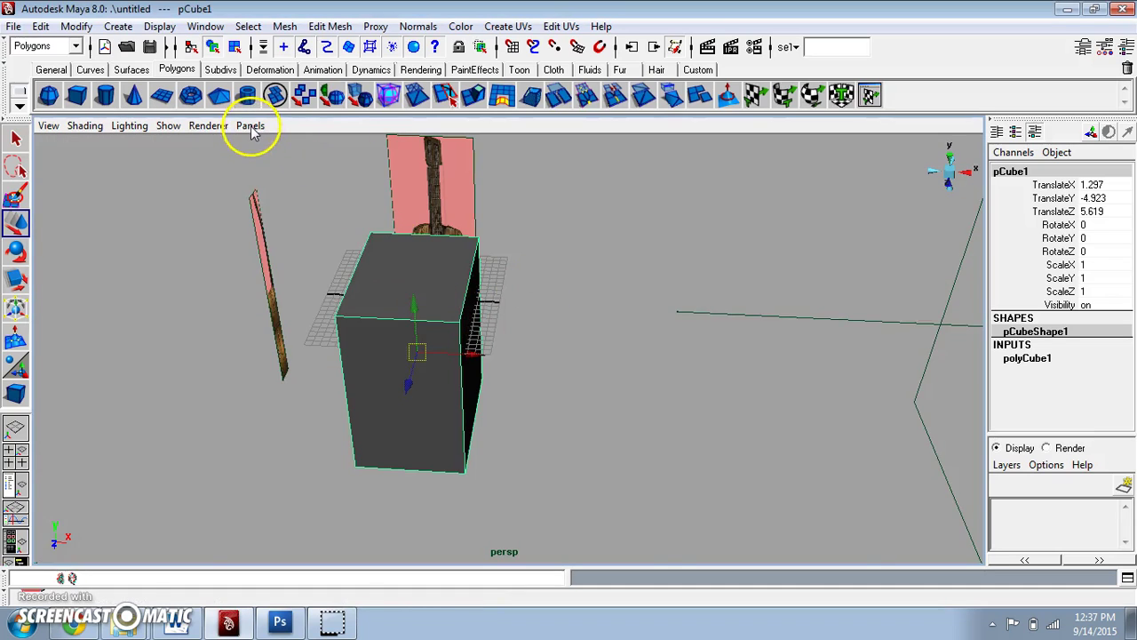
Step: Switch to the Three Panes Split Bottom layout, enlarge the lower panes and change the top view pane to the front view
{"action": "left_click", "coordinate": [251, 126]}
{"action": "mouse_move", "coordinate": [305, 246]}
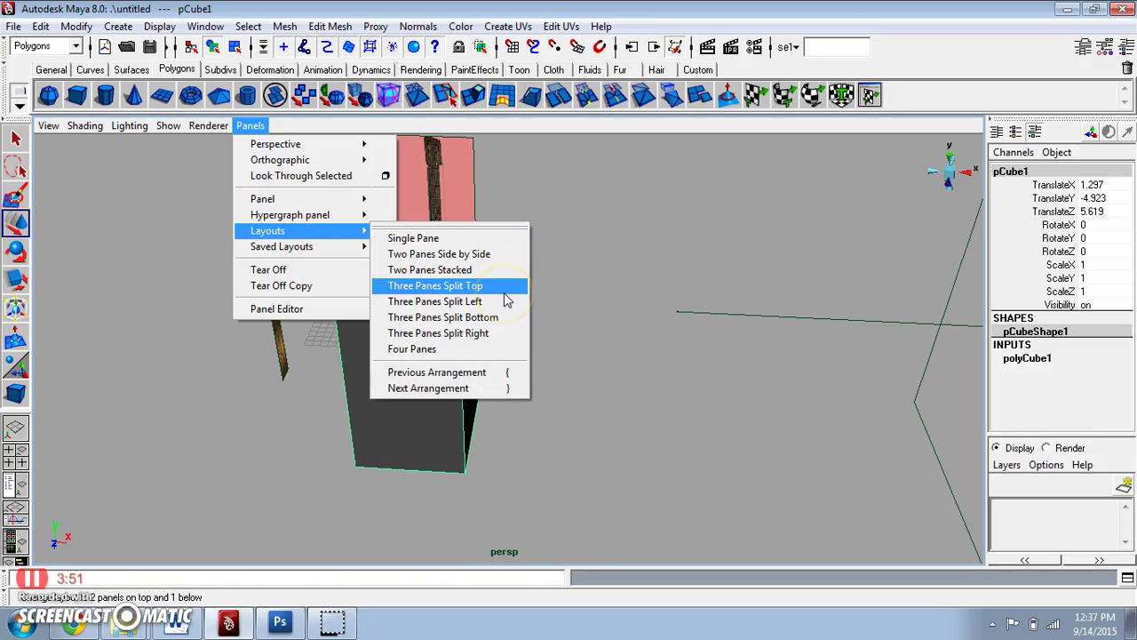
{"action": "left_click", "coordinate": [411, 317]}
{"action": "left_click", "coordinate": [420, 264]}
{"action": "left_click", "coordinate": [423, 373]}
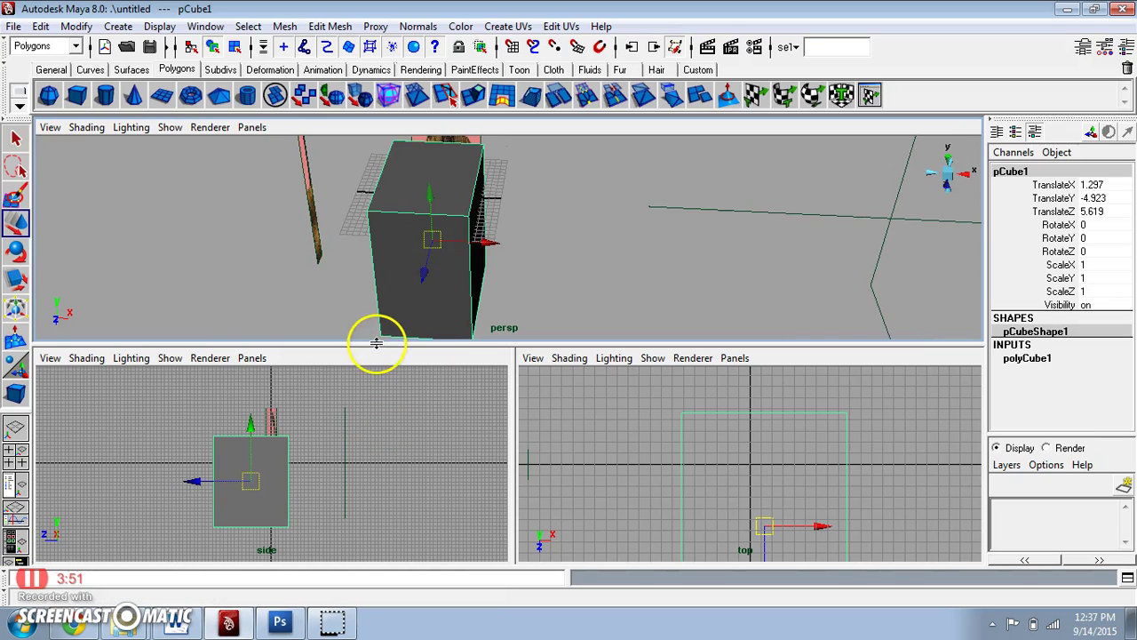
{"action": "left_click_drag", "start_coordinate": [377, 343], "coordinate": [377, 321]}
{"action": "key", "text": "space"}
Step: Move the cube to about X 1.514, Y -0.912 and turn on X-Ray shading in the front view
{"action": "mouse_move", "coordinate": [767, 465]}
{"action": "left_mouse_down"}
{"action": "mouse_move", "coordinate": [768, 492]}
{"action": "mouse_move", "coordinate": [769, 455]}
{"action": "left_mouse_up"}
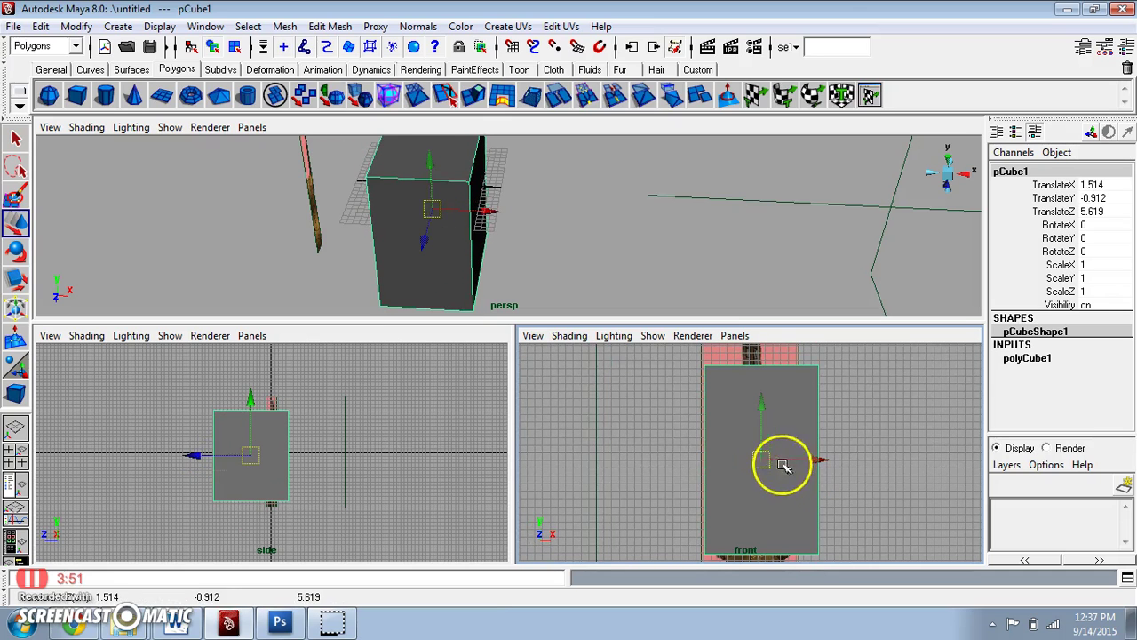
{"action": "left_click", "coordinate": [574, 336]}
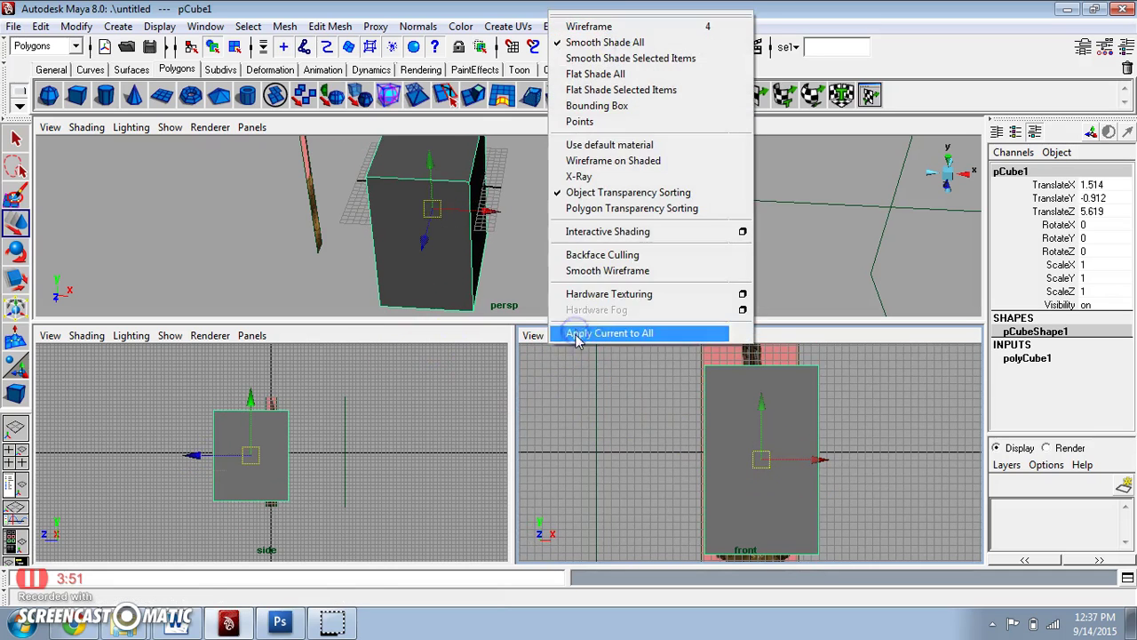
{"action": "left_click", "coordinate": [573, 373]}
{"action": "left_click", "coordinate": [571, 336]}
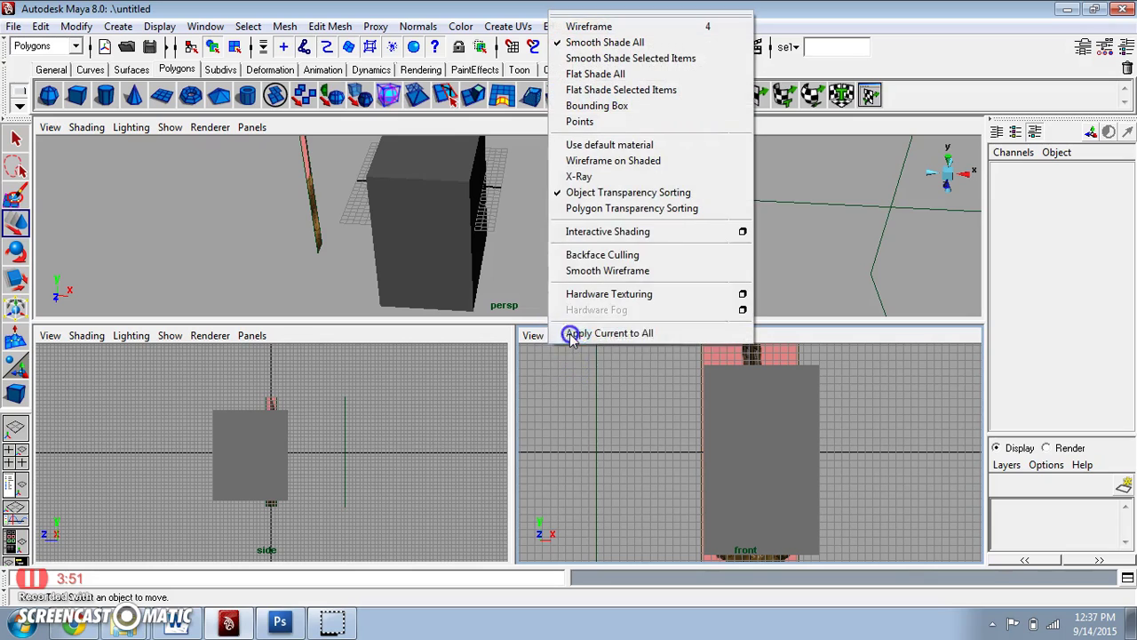
{"action": "left_click", "coordinate": [580, 176]}
{"action": "left_click", "coordinate": [726, 452]}
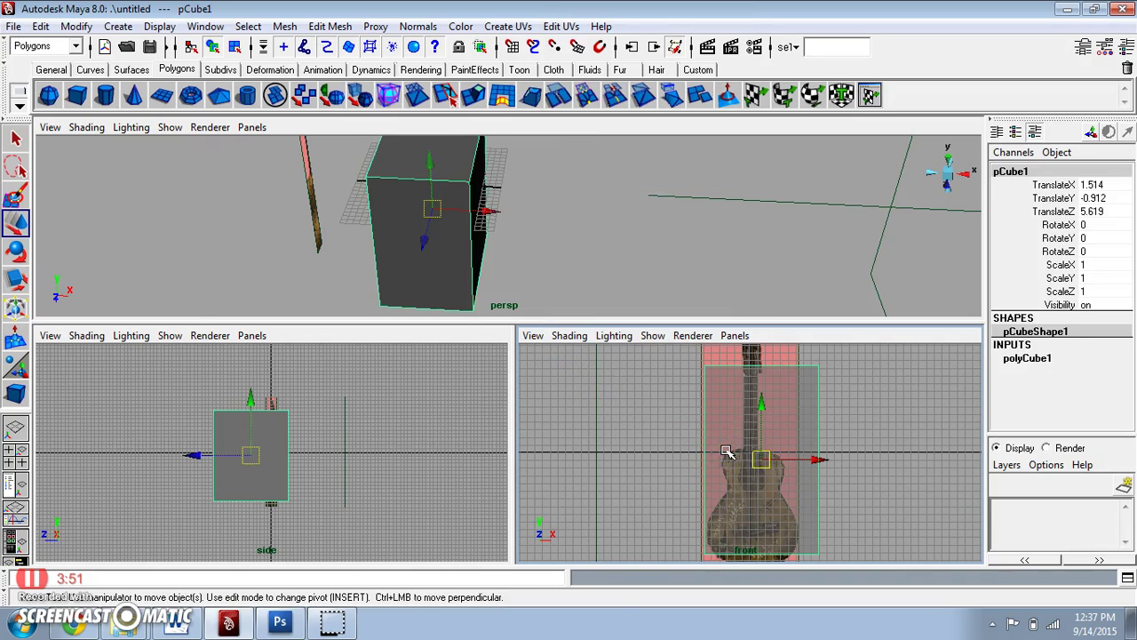
Step: Turn on X-Ray shading in the side and perspective views
{"action": "left_click", "coordinate": [182, 355]}
{"action": "left_click", "coordinate": [84, 337]}
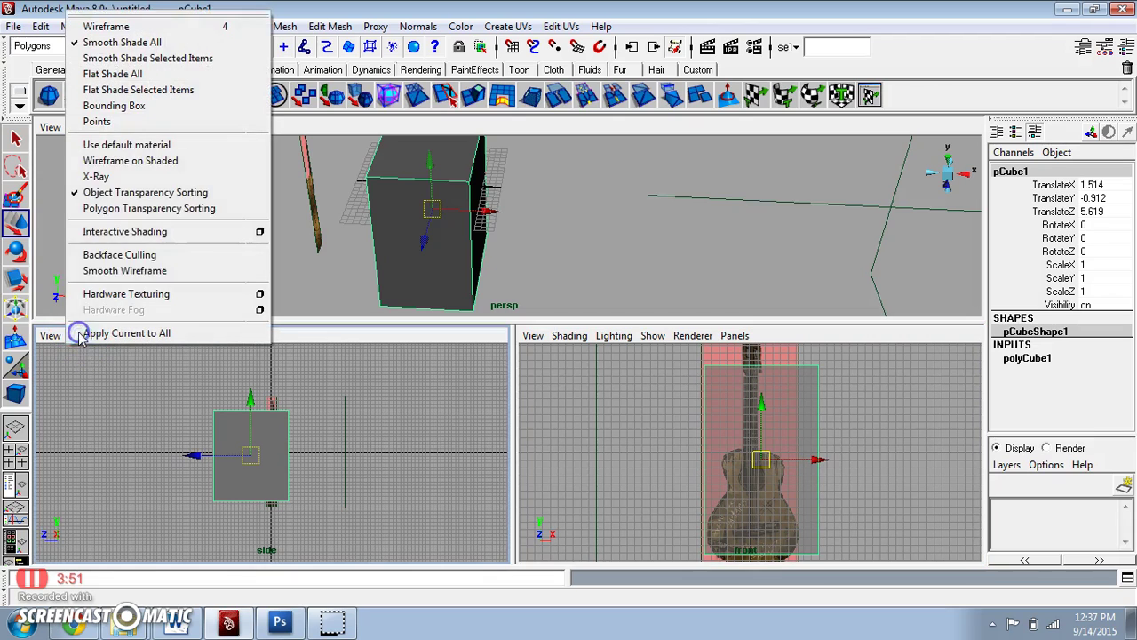
{"action": "left_click", "coordinate": [120, 175]}
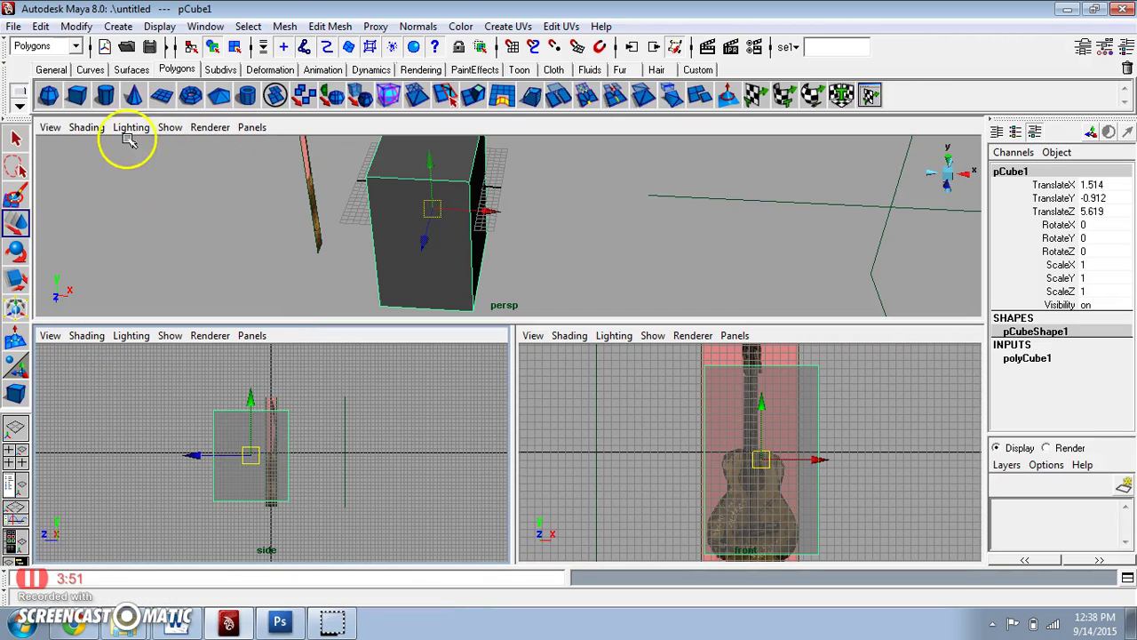
{"action": "left_click", "coordinate": [96, 133]}
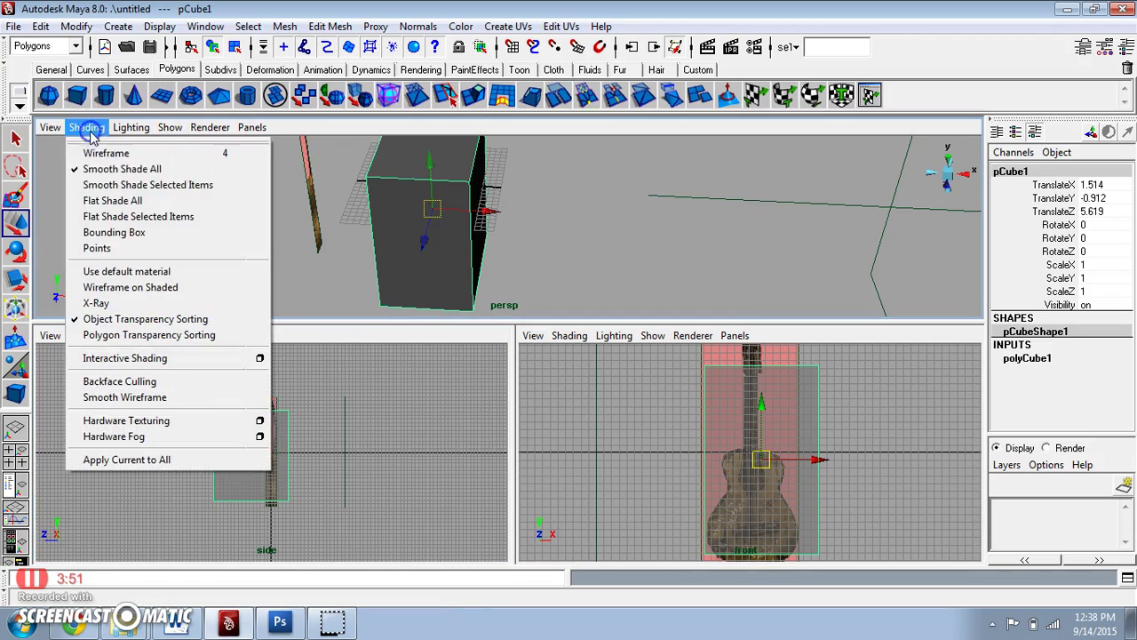
{"action": "left_click", "coordinate": [117, 300]}
{"action": "left_click_drag", "start_coordinate": [498, 231], "coordinate": [525, 172], "text": "alt"}
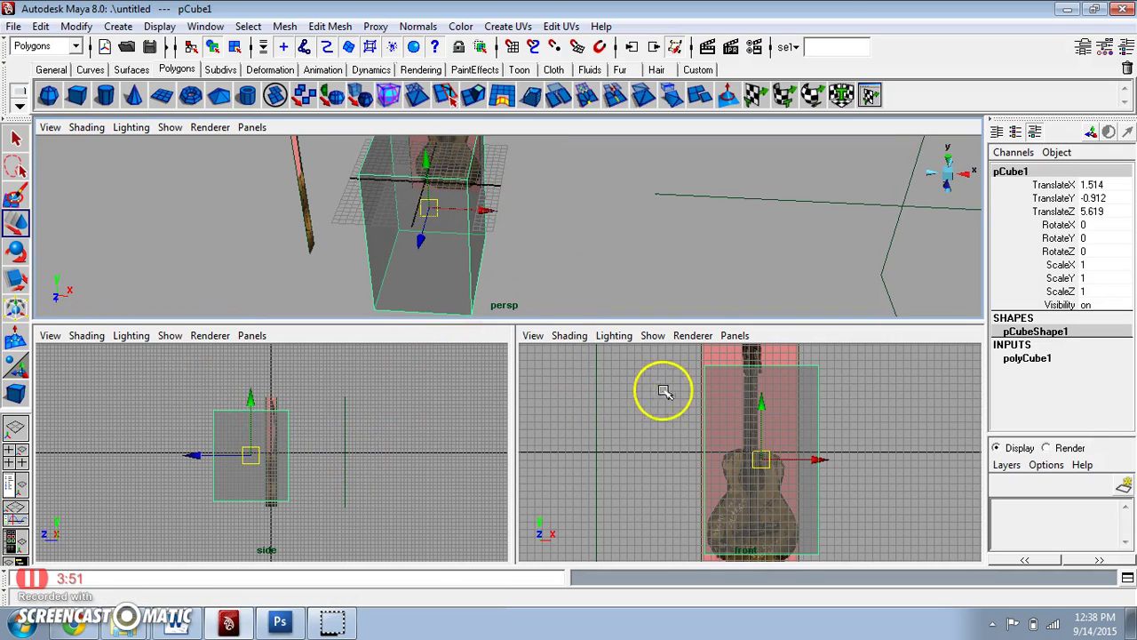
Step: Move the cube over the guitar body in the front view, to about X 0.88, Y -3.201
{"action": "left_click_drag", "start_coordinate": [760, 459], "coordinate": [760, 464]}
{"action": "key", "text": "space"}
{"action": "middle_click_drag", "start_coordinate": [521, 363], "coordinate": [648, 250], "text": "alt"}
{"action": "left_click_drag", "start_coordinate": [655, 262], "coordinate": [647, 284]}
{"action": "key", "text": "space"}
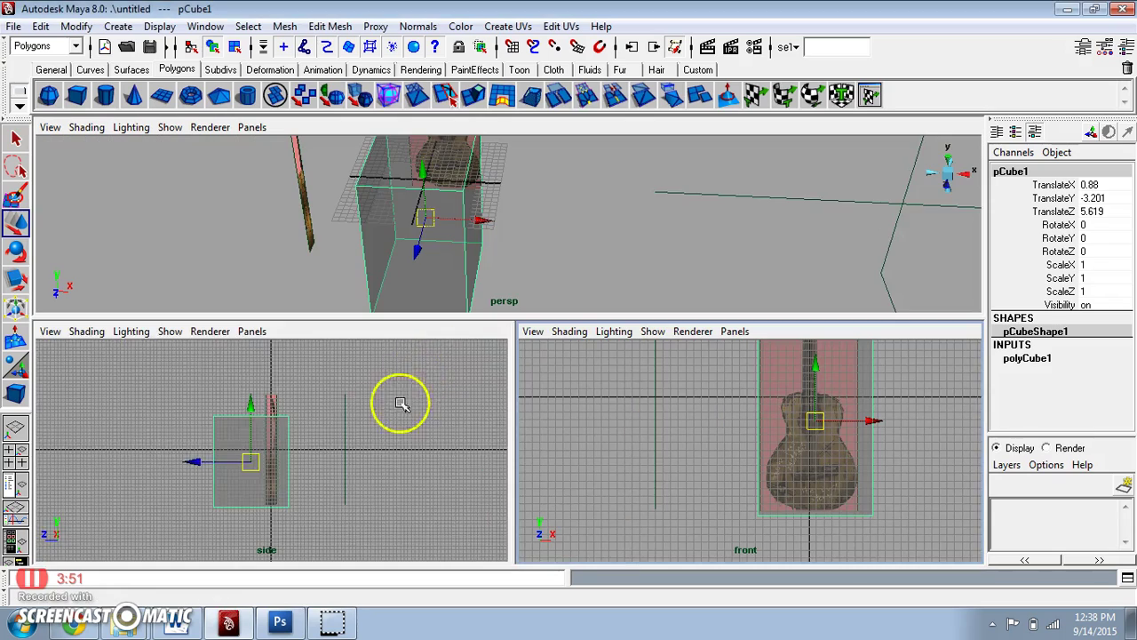
Step: Lower the cube in the side view and scale it to about 0.185 in Z and 0.592 in Y
{"action": "middle_click_drag", "start_coordinate": [444, 382], "coordinate": [382, 418], "text": "alt"}
{"action": "key", "text": "space"}
{"action": "left_click_drag", "start_coordinate": [582, 317], "coordinate": [596, 344]}
{"action": "left_click", "coordinate": [16, 278]}
{"action": "left_click_drag", "start_coordinate": [520, 334], "coordinate": [584, 343]}
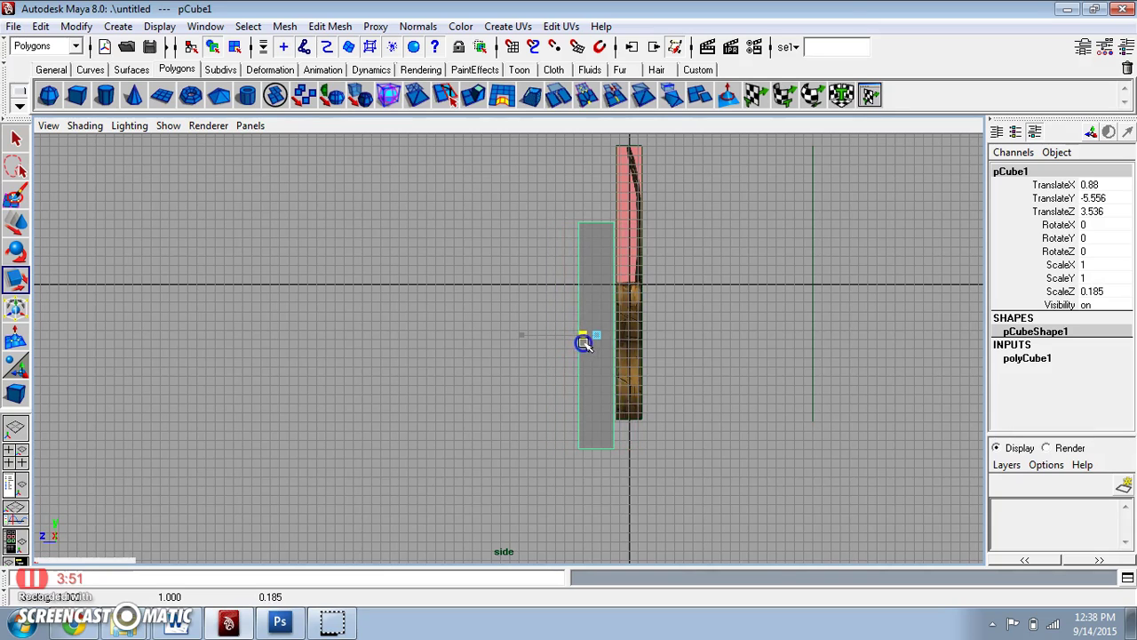
{"action": "left_click_drag", "start_coordinate": [597, 259], "coordinate": [600, 291]}
Step: Move the scaled cube over the guitar body in the side reference image, to about Y -7.147, Z -0.458
{"action": "key", "text": "w"}
{"action": "left_click_drag", "start_coordinate": [596, 332], "coordinate": [634, 359]}
{"action": "scroll", "coordinate": [635, 354], "scroll_direction": "up", "scroll_amount": 5}
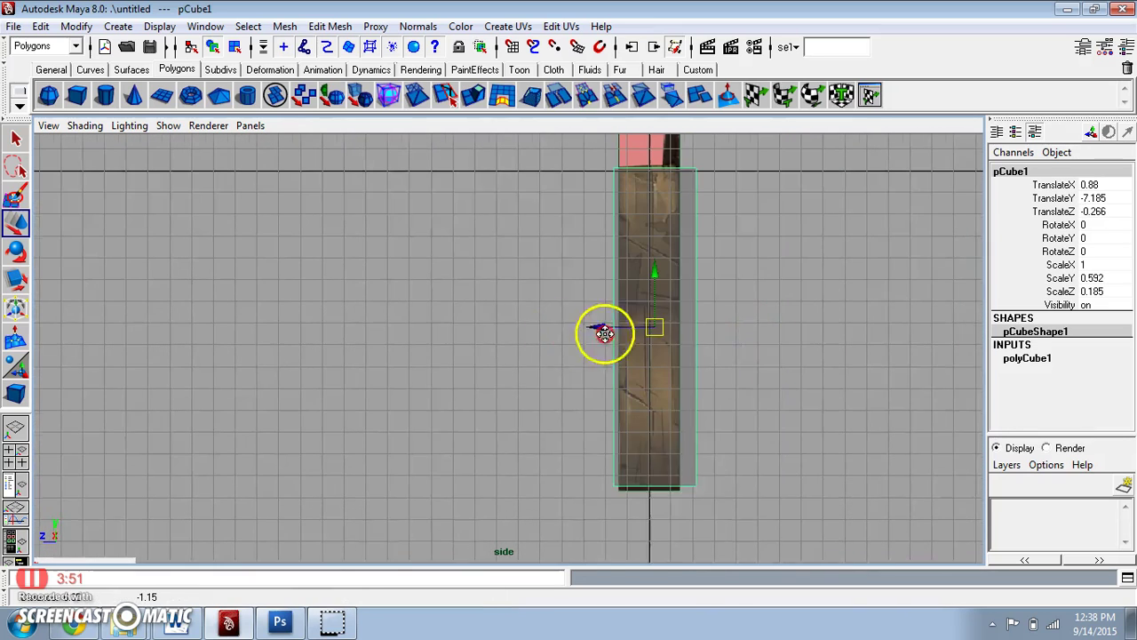
{"action": "left_click_drag", "start_coordinate": [589, 339], "coordinate": [582, 330]}
Step: Adjust the cube's bottom and back vertices in the side view to fit the outline of the guitar body
{"action": "right_click_drag", "start_coordinate": [582, 354], "coordinate": [538, 310]}
{"action": "left_click_drag", "start_coordinate": [518, 376], "coordinate": [650, 508]}
{"action": "left_click_drag", "start_coordinate": [575, 494], "coordinate": [577, 494]}
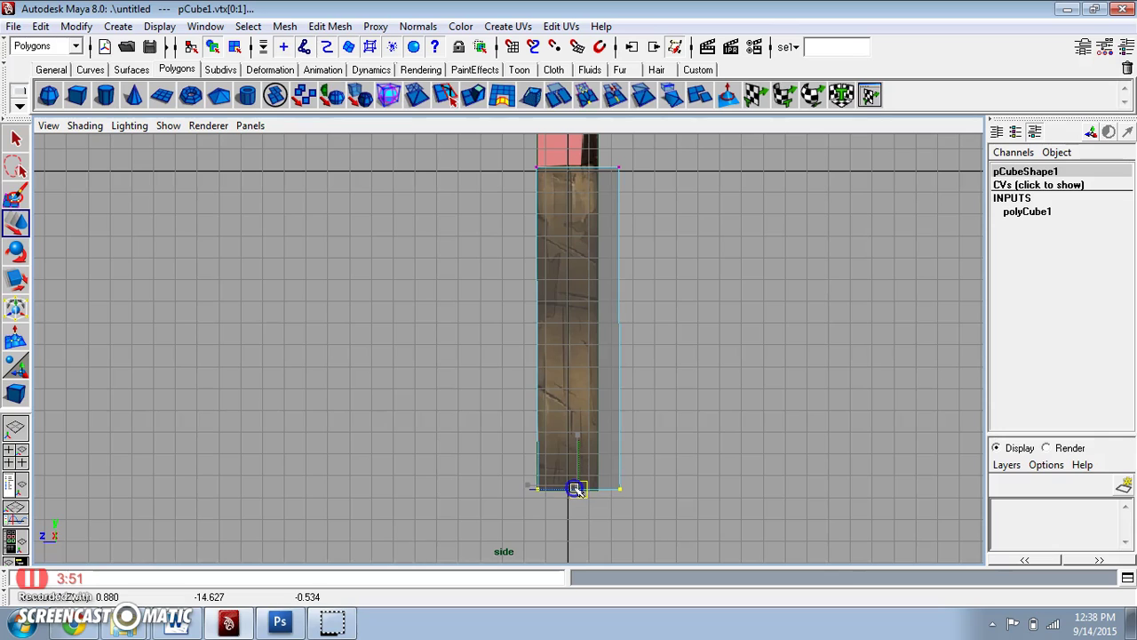
{"action": "left_click_drag", "start_coordinate": [650, 146], "coordinate": [601, 399]}
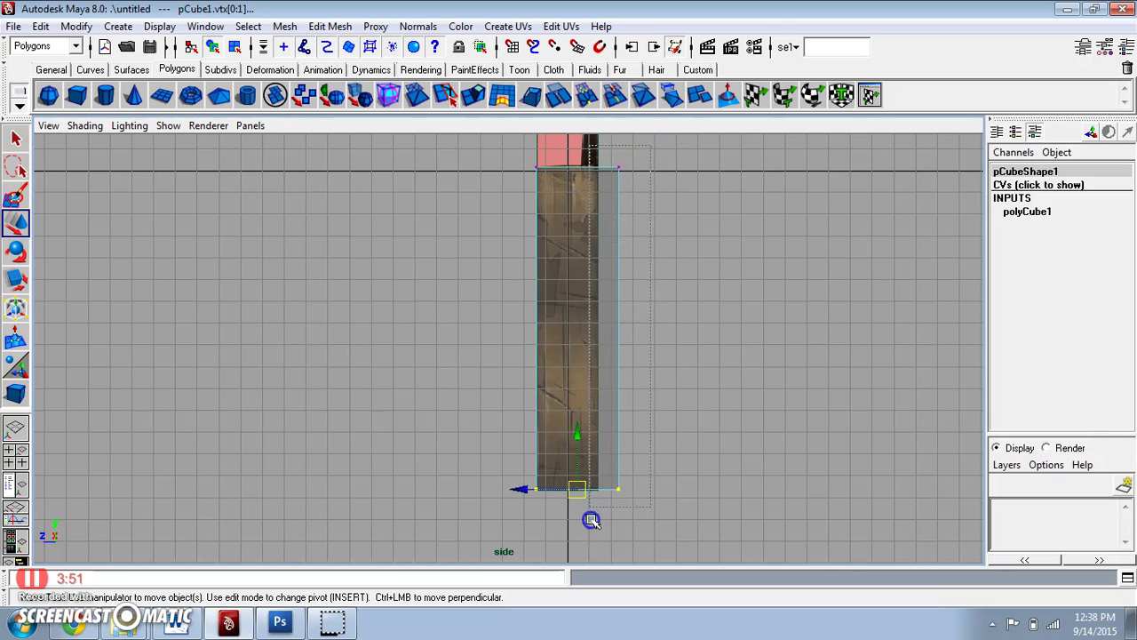
{"action": "left_click_drag", "start_coordinate": [554, 330], "coordinate": [536, 332]}
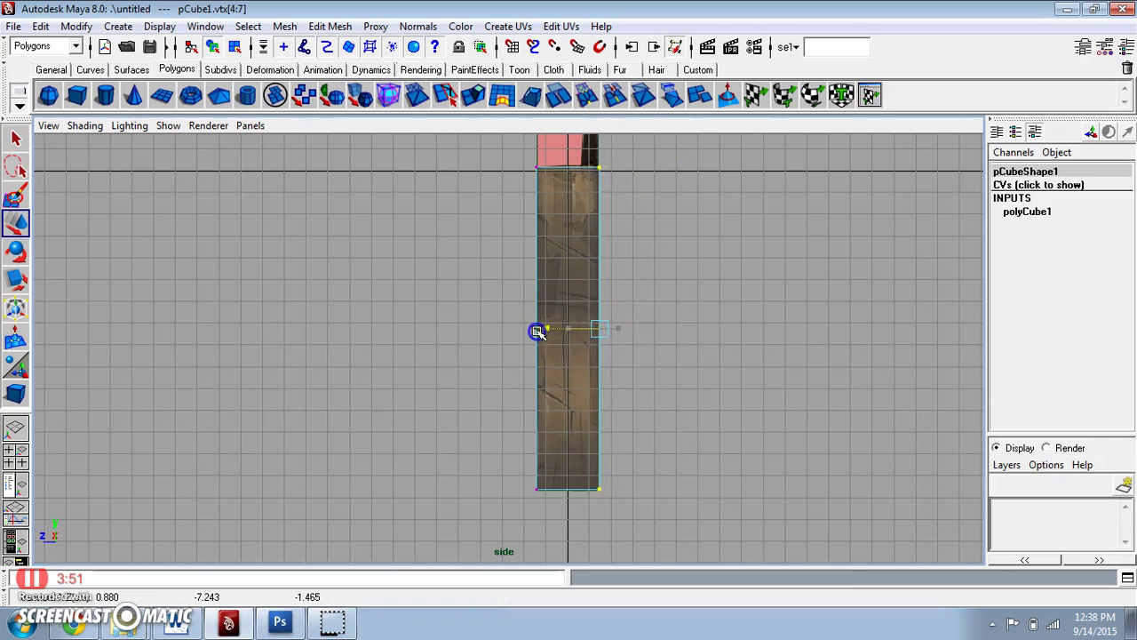
Step: Raise the cube's top vertices in the front view to the top of the guitar body and return to object mode
{"action": "key", "text": "space"}
{"action": "left_click_drag", "start_coordinate": [650, 338], "coordinate": [650, 364]}
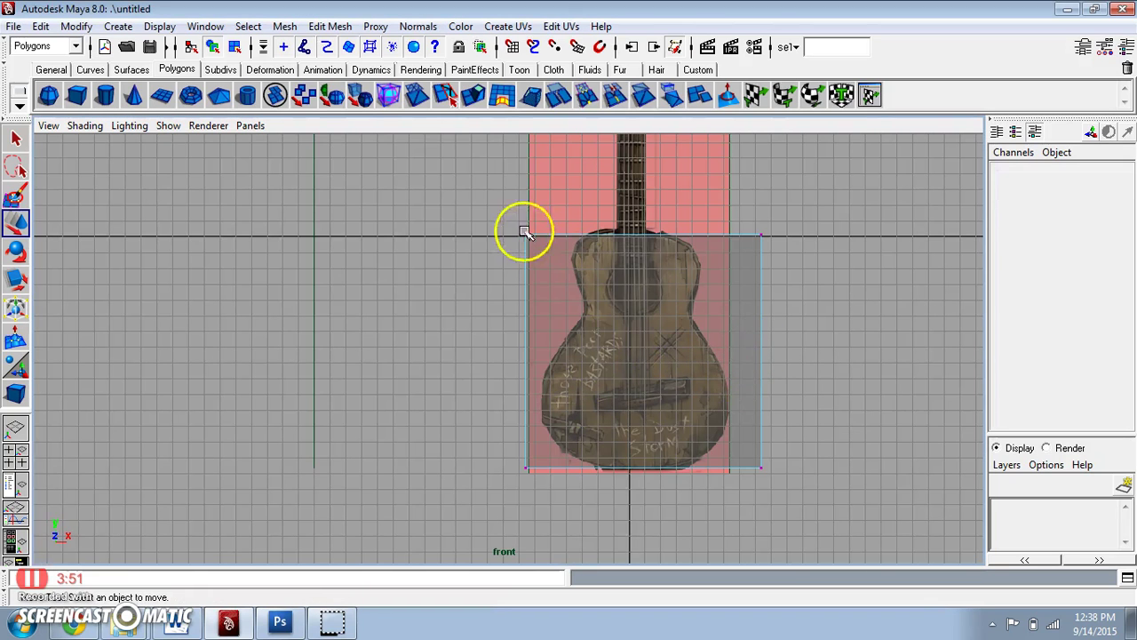
{"action": "left_click_drag", "start_coordinate": [789, 252], "coordinate": [778, 249]}
{"action": "left_click", "coordinate": [516, 195]}
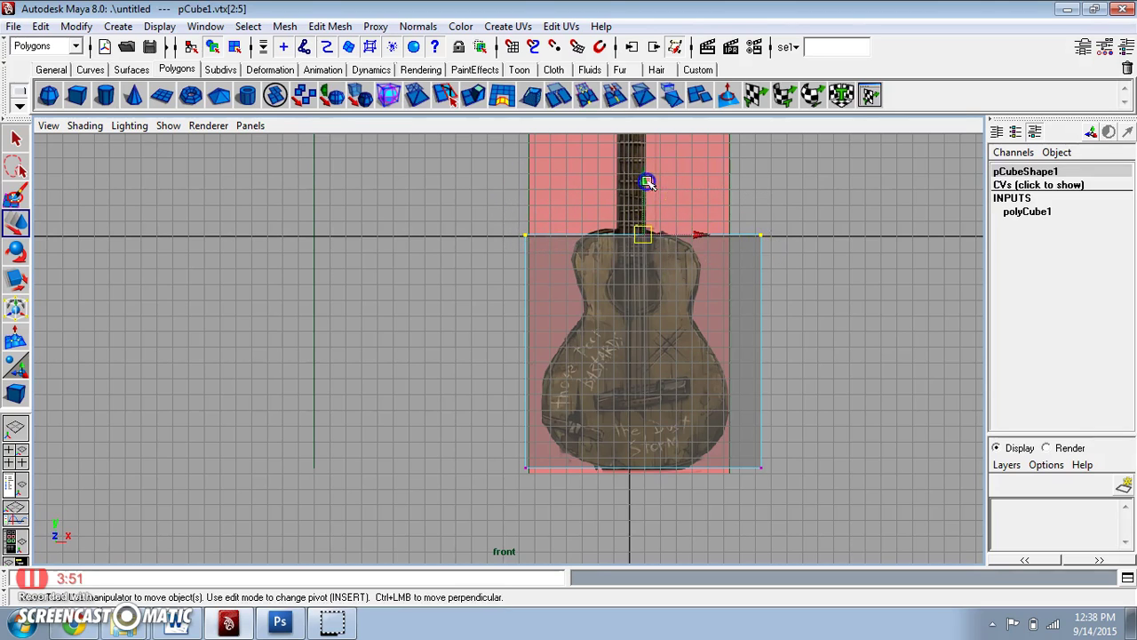
{"action": "left_click_drag", "start_coordinate": [647, 182], "coordinate": [652, 175]}
{"action": "right_click_drag", "start_coordinate": [684, 281], "coordinate": [723, 256]}
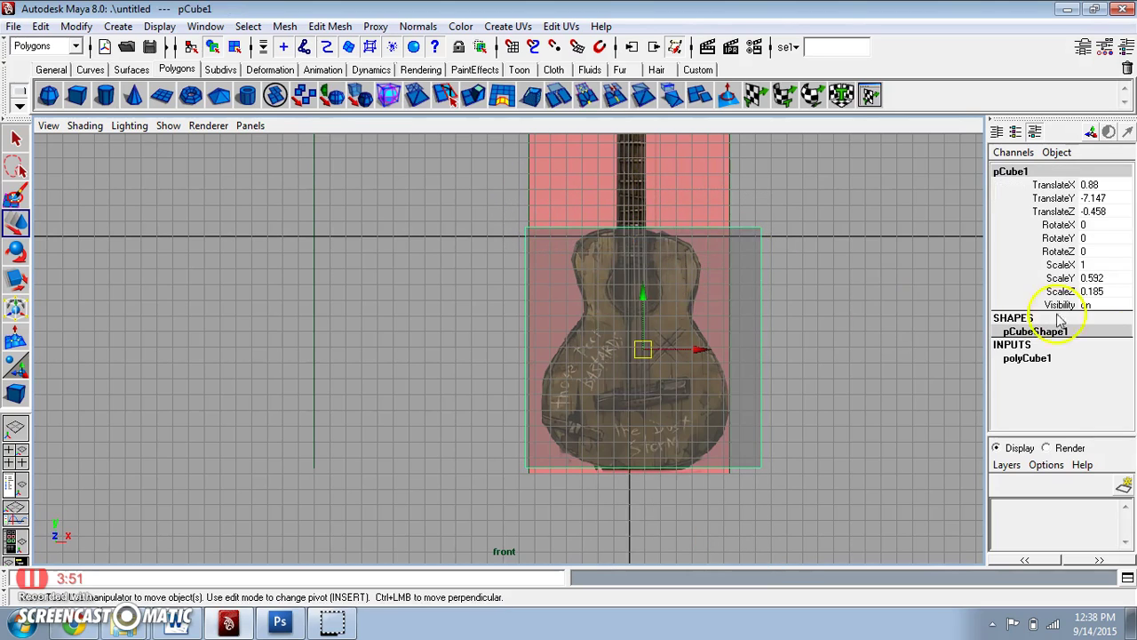
Step: Try to change the cube's Subdivisions Height in its polyCube1 inputs
{"action": "left_click", "coordinate": [1027, 358]}
{"action": "scroll", "coordinate": [1125, 359], "scroll_direction": "down", "scroll_amount": 2}
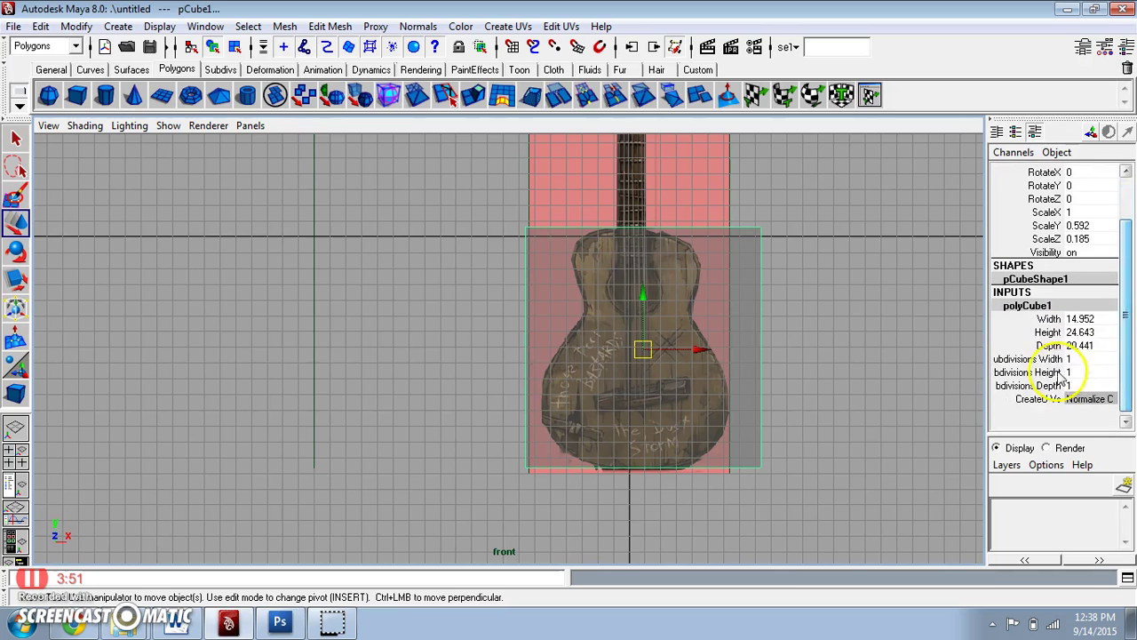
{"action": "left_click", "coordinate": [1029, 358]}
{"action": "middle_click_drag", "start_coordinate": [802, 363], "coordinate": [825, 375]}
{"action": "left_click", "coordinate": [1062, 373]}
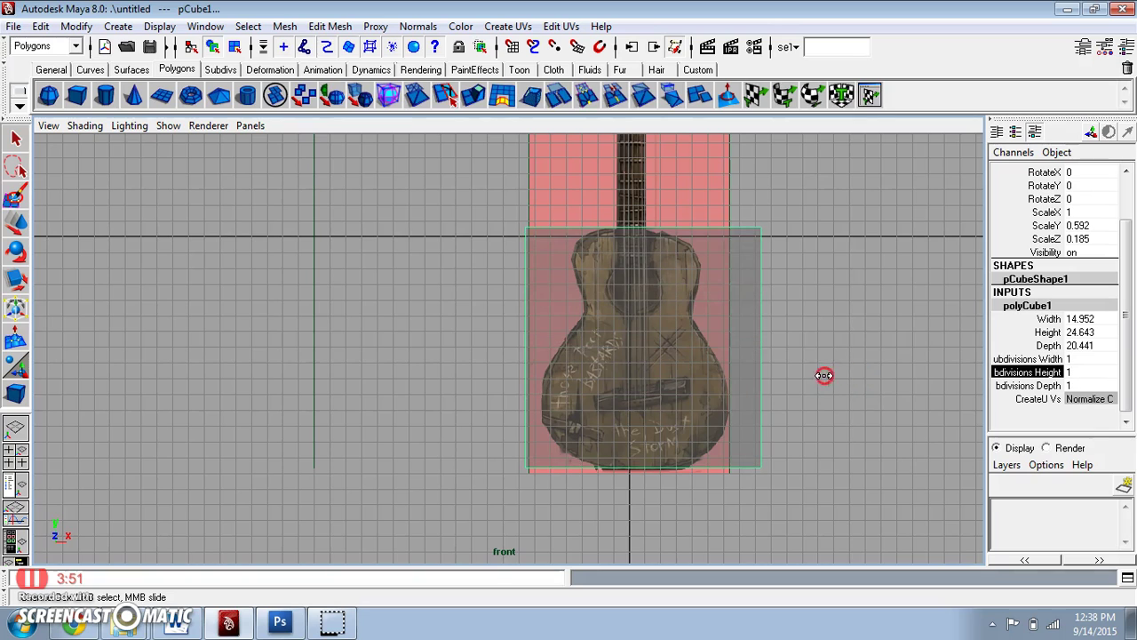
Step: Insert four horizontal edge loops across the cube at the upper bout, waist, lower bout and near the base of the guitar body
{"action": "left_click", "coordinate": [326, 25]}
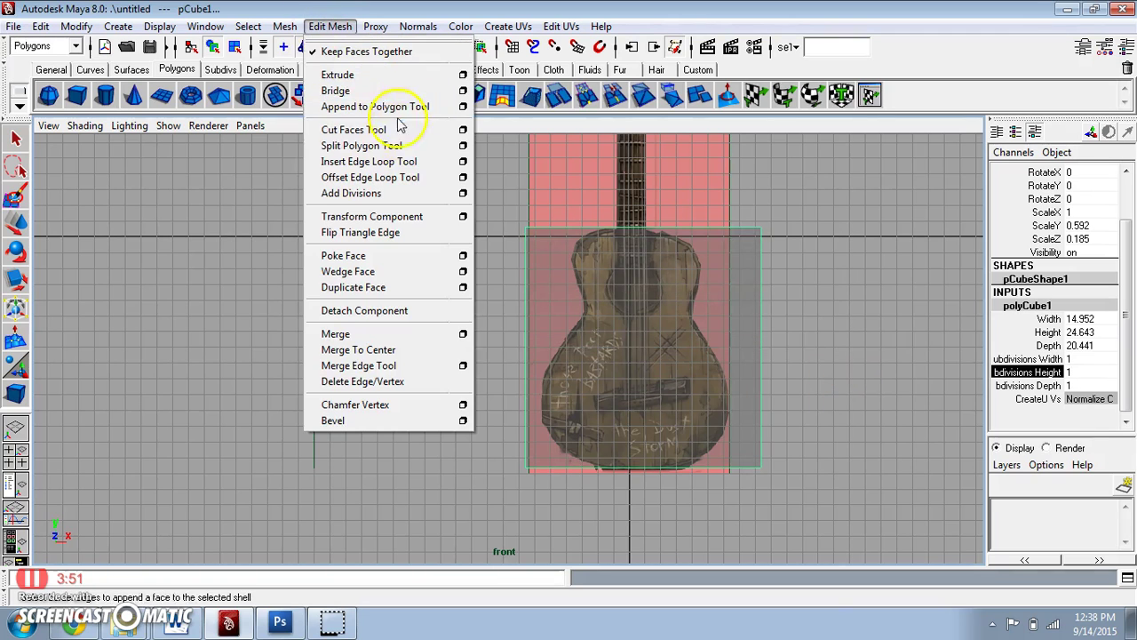
{"action": "left_click", "coordinate": [378, 159]}
{"action": "left_click_drag", "start_coordinate": [761, 284], "coordinate": [770, 255]}
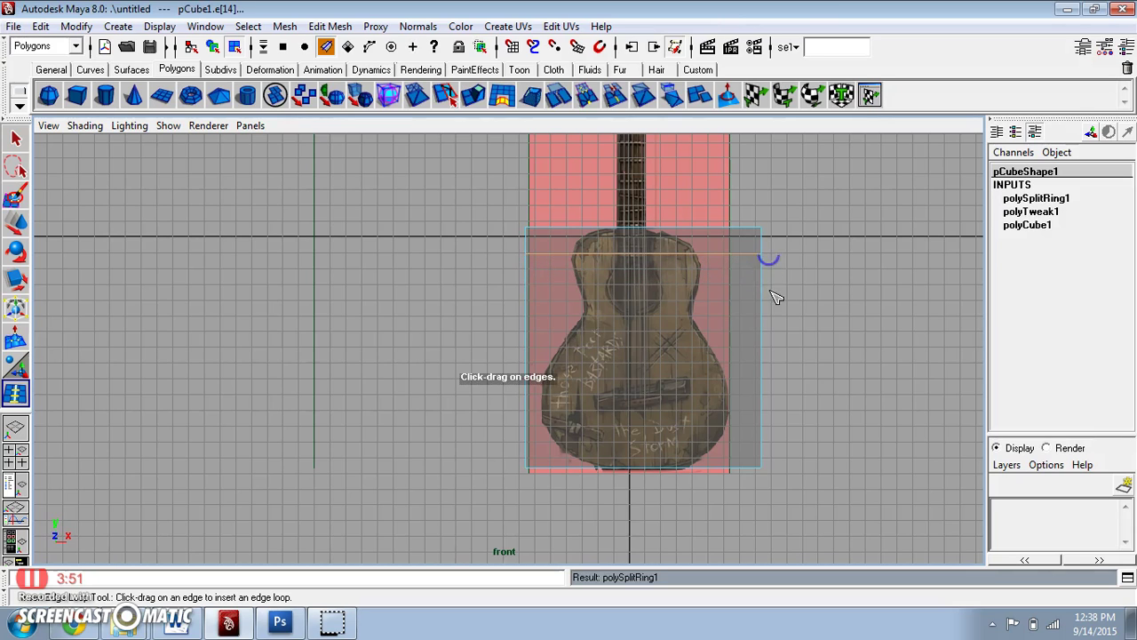
{"action": "left_click", "coordinate": [759, 308]}
{"action": "left_click_drag", "start_coordinate": [762, 359], "coordinate": [763, 433]}
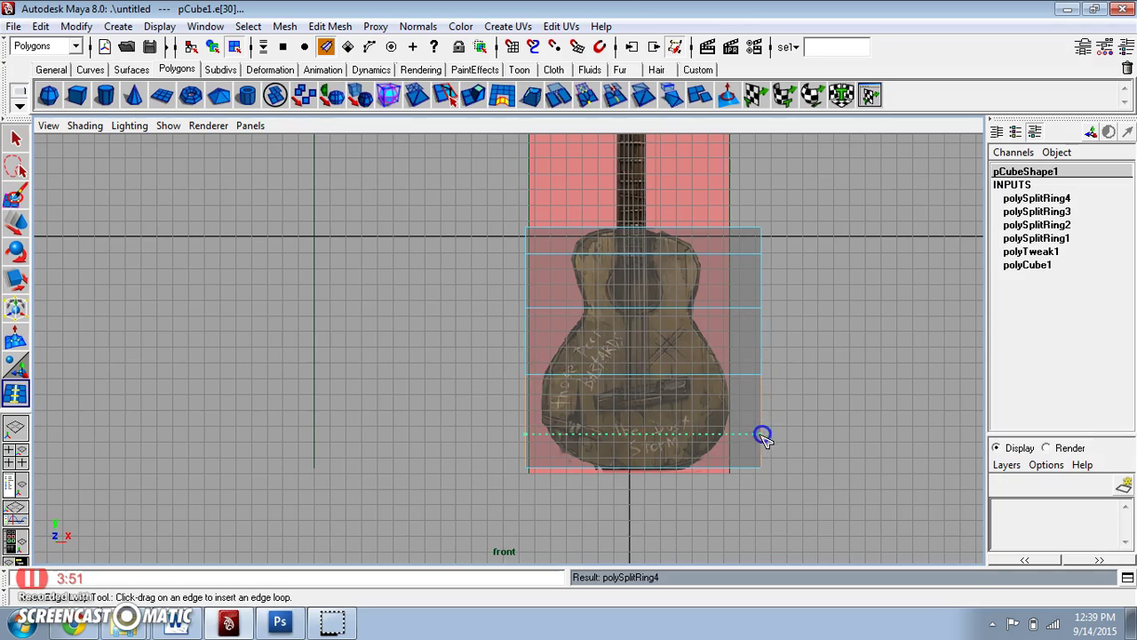
{"action": "key", "text": "q"}
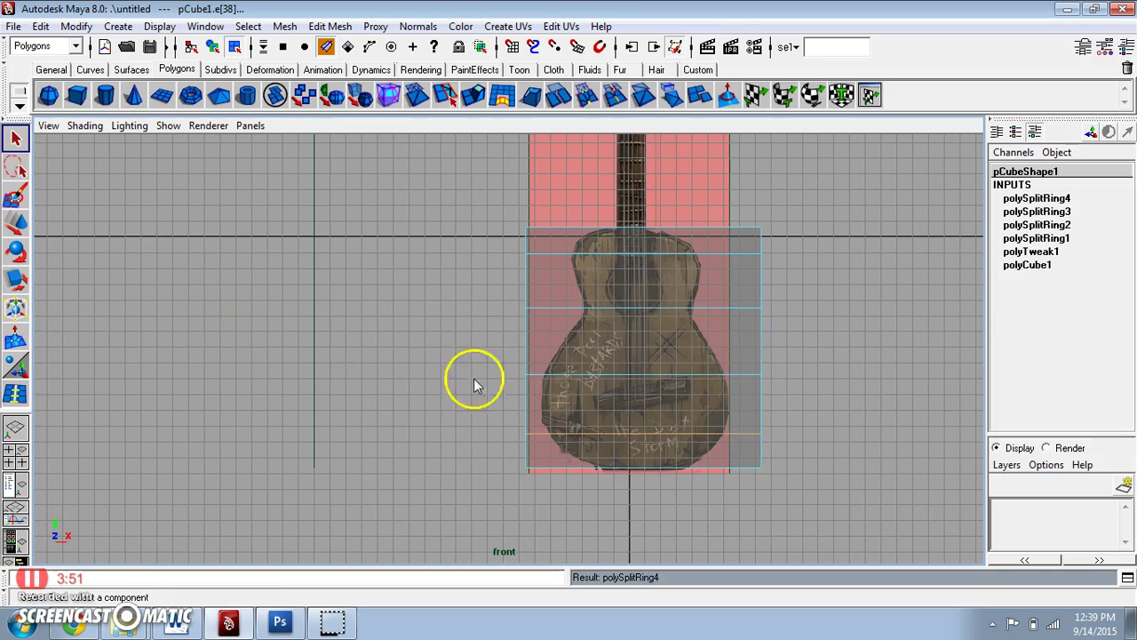
{"action": "right_click", "coordinate": [626, 243]}
{"action": "right_click_drag", "start_coordinate": [627, 243], "coordinate": [573, 263]}
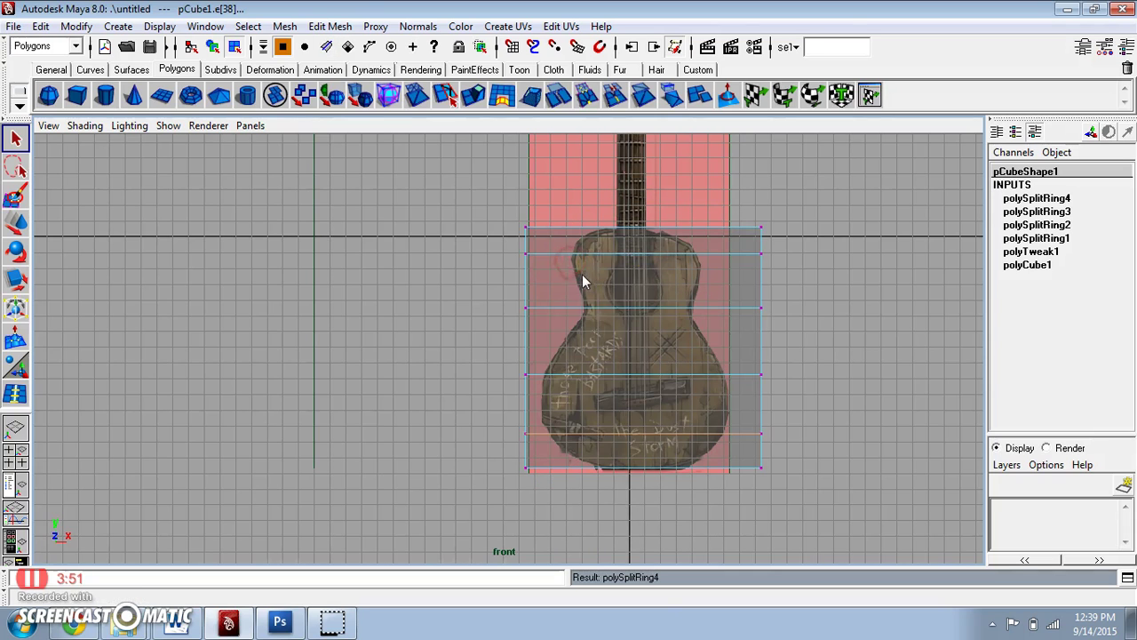
{"action": "left_click", "coordinate": [330, 26]}
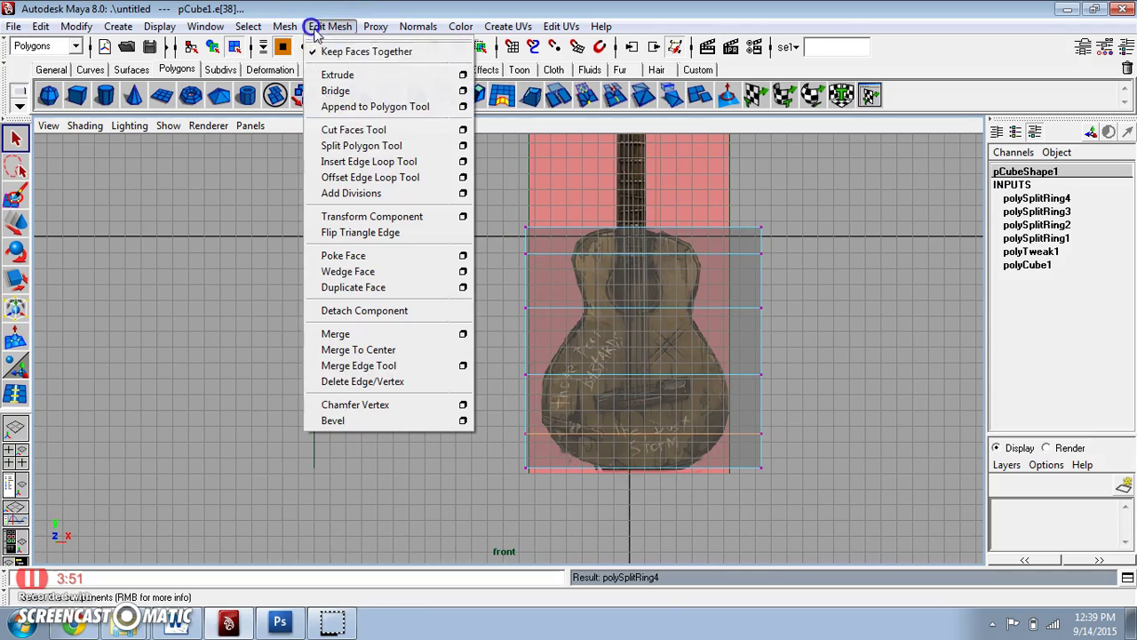
{"action": "left_click", "coordinate": [391, 164]}
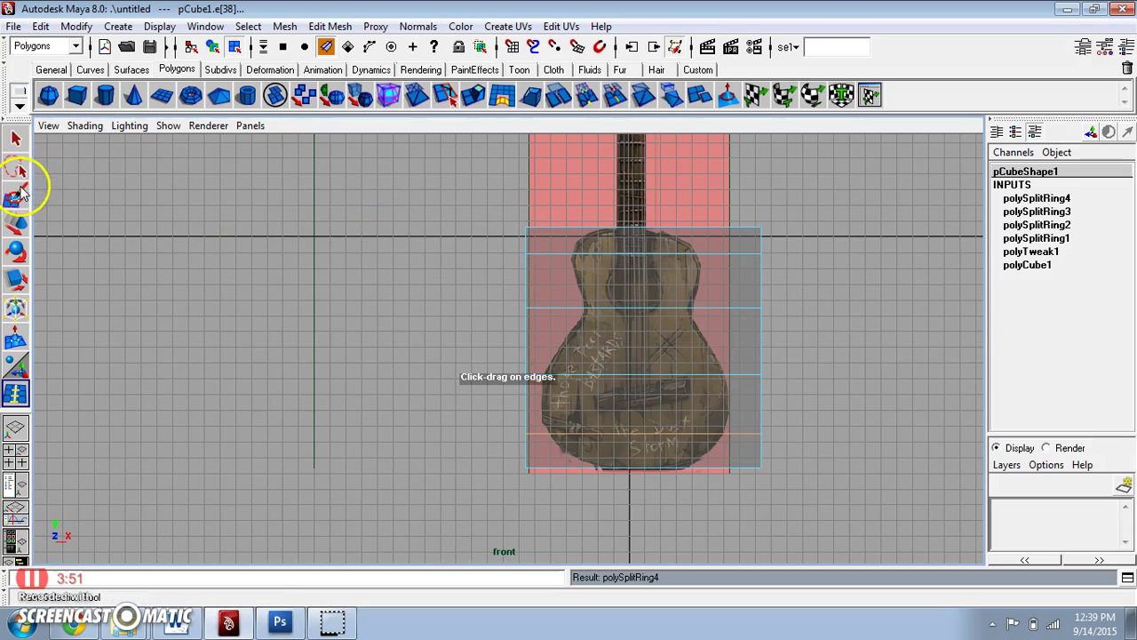
Step: Select the cube's upper corner vertex on the +X side in the front view and set the Move Tool to World axes
{"action": "double_click", "coordinate": [19, 213]}
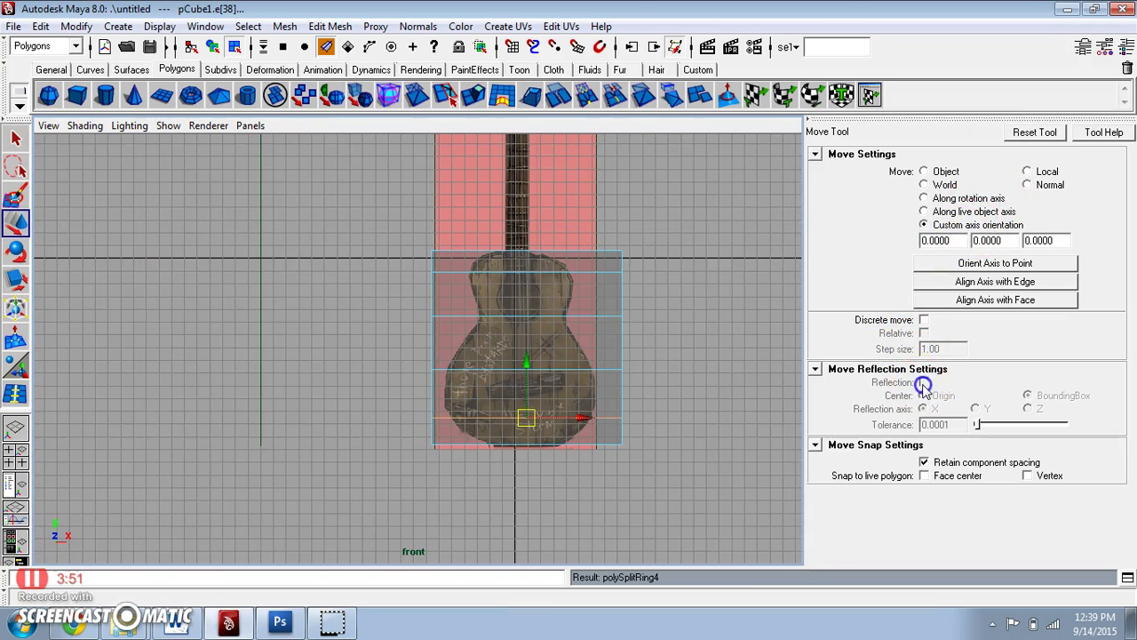
{"action": "right_click_drag", "start_coordinate": [573, 286], "coordinate": [515, 305]}
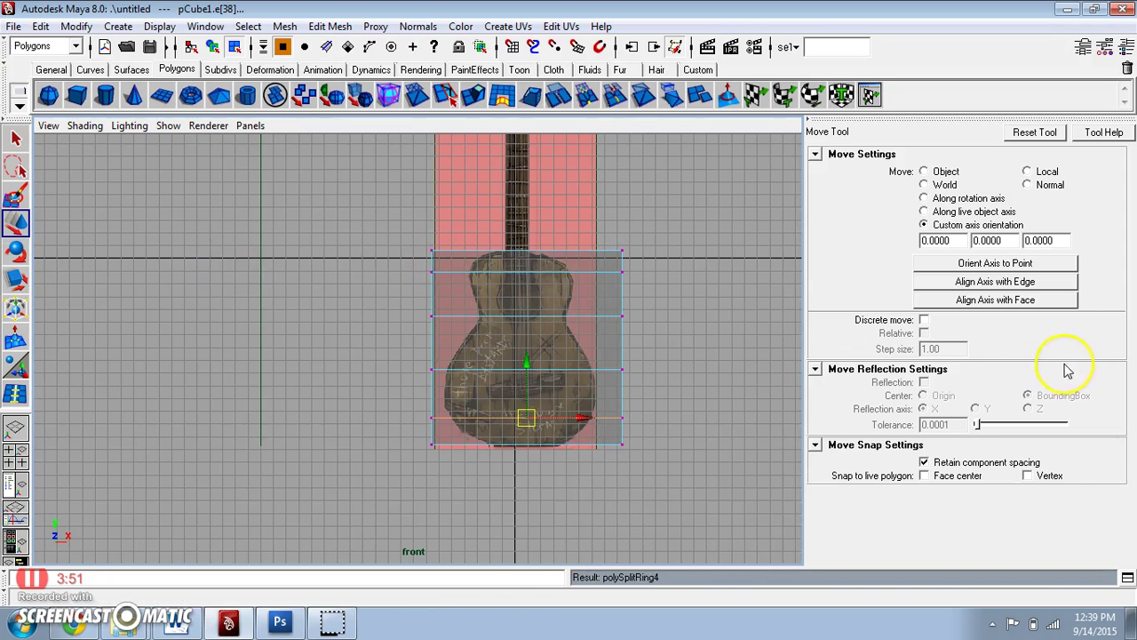
{"action": "left_click_drag", "start_coordinate": [600, 223], "coordinate": [660, 276]}
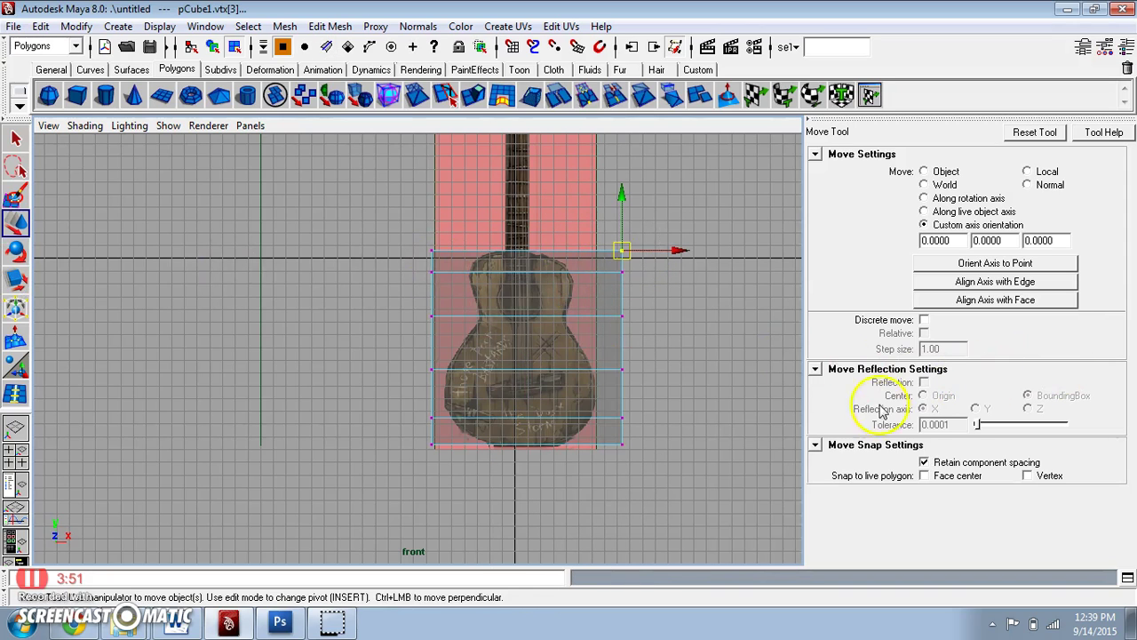
{"action": "left_click", "coordinate": [945, 172]}
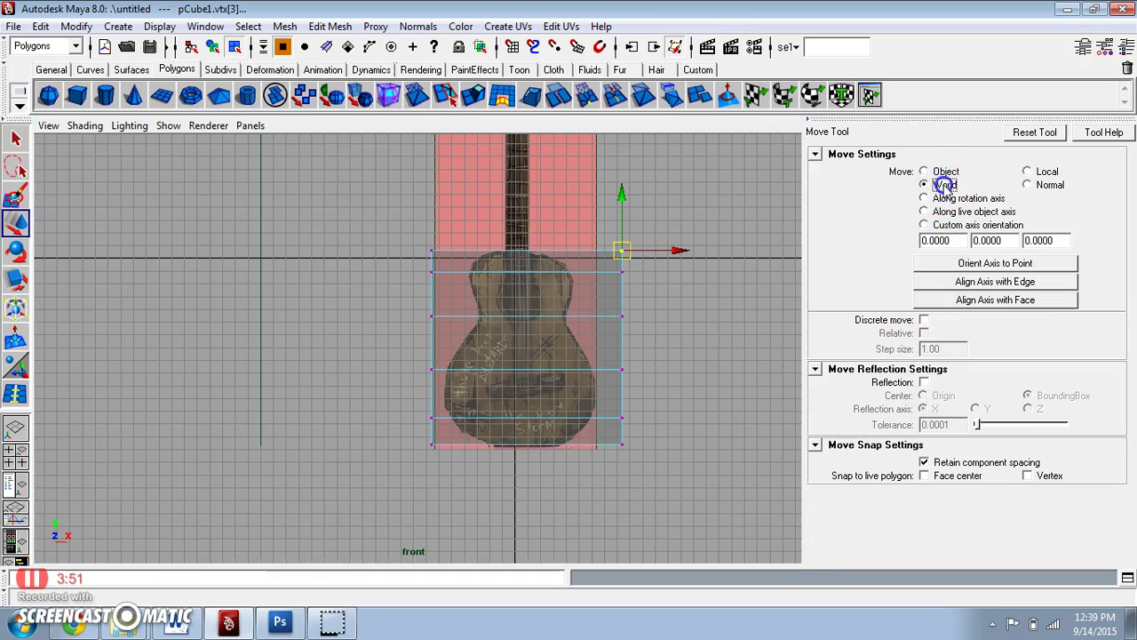
Step: Enable Move Tool reflection and try moving the corner vertex with different reflection axes around the Origin center
{"action": "left_click", "coordinate": [924, 383]}
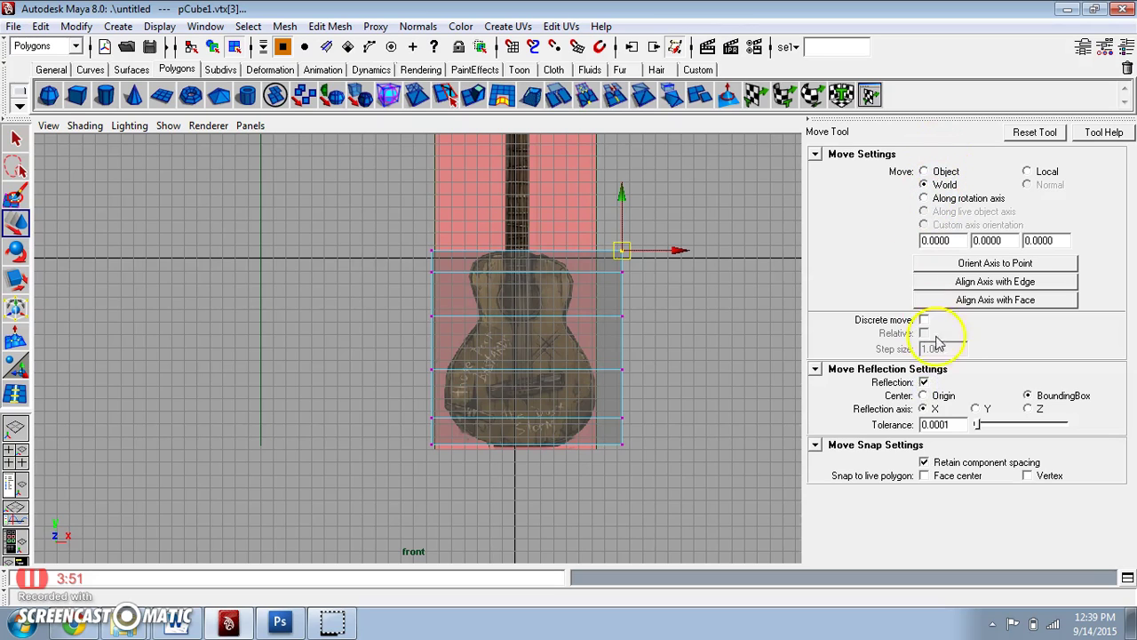
{"action": "left_click_drag", "start_coordinate": [622, 250], "coordinate": [608, 254]}
{"action": "left_click", "coordinate": [975, 409]}
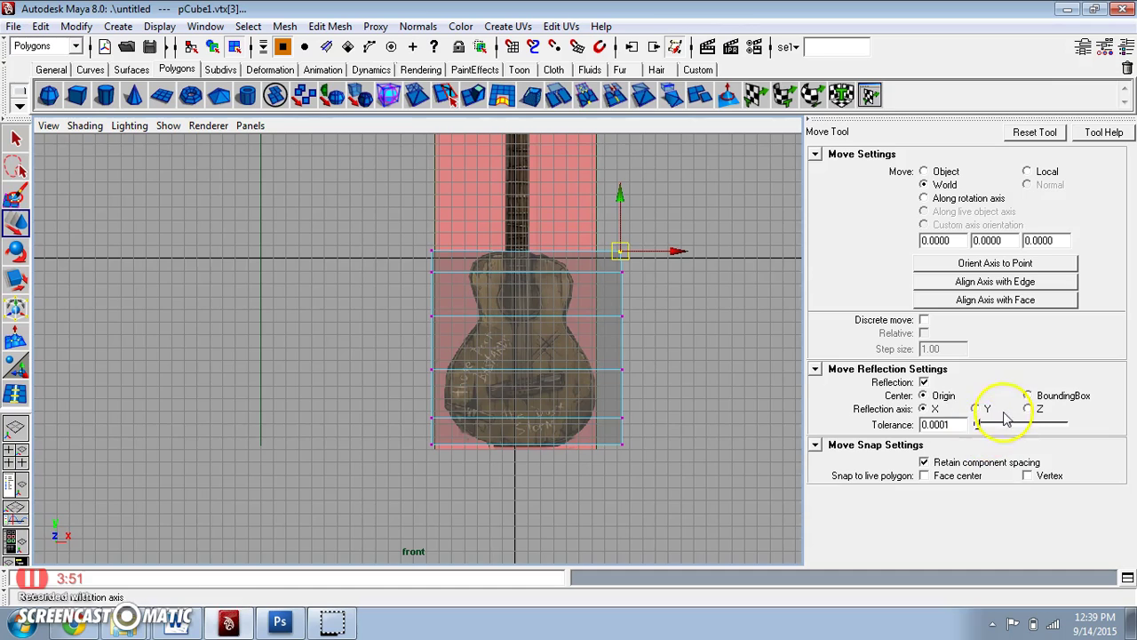
{"action": "left_click_drag", "start_coordinate": [622, 249], "coordinate": [622, 251]}
{"action": "left_click", "coordinate": [1028, 409]}
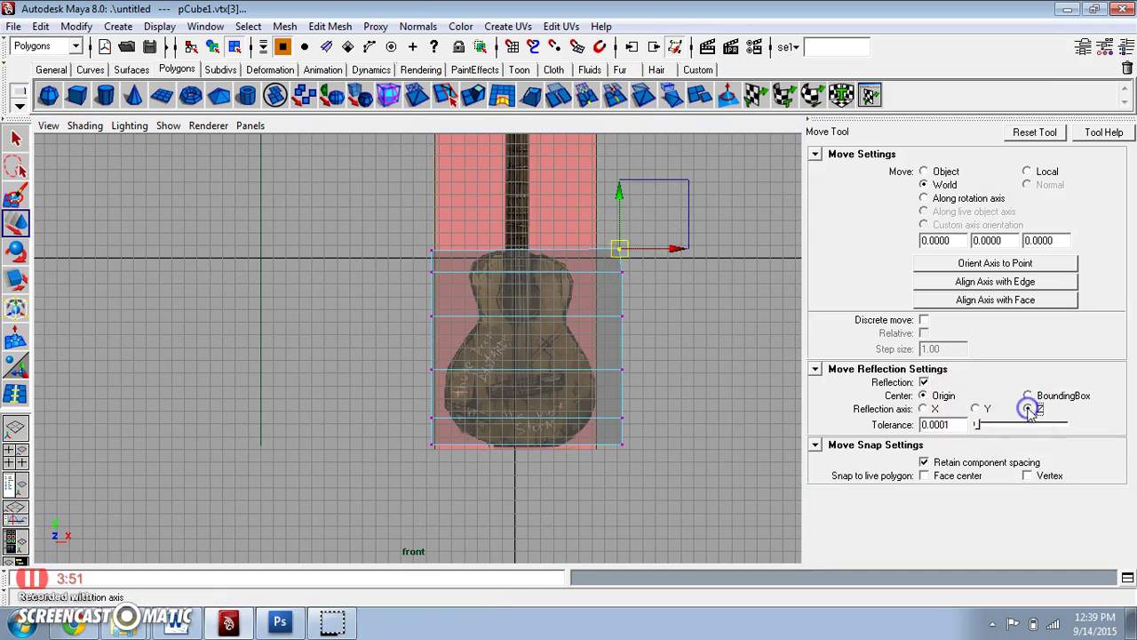
{"action": "mouse_move", "coordinate": [622, 248]}
{"action": "left_mouse_down"}
{"action": "mouse_move", "coordinate": [599, 247]}
{"action": "mouse_move", "coordinate": [632, 252]}
{"action": "mouse_move", "coordinate": [623, 253]}
{"action": "left_mouse_up"}
Step: Try moving the corner vertex with reflection across X, then turn Reflection off and deselect the vertex
{"action": "left_click", "coordinate": [976, 409]}
{"action": "left_click", "coordinate": [935, 409]}
{"action": "mouse_move", "coordinate": [622, 245]}
{"action": "left_mouse_down"}
{"action": "mouse_move", "coordinate": [612, 254]}
{"action": "mouse_move", "coordinate": [626, 255]}
{"action": "left_mouse_up"}
{"action": "left_click", "coordinate": [1027, 396]}
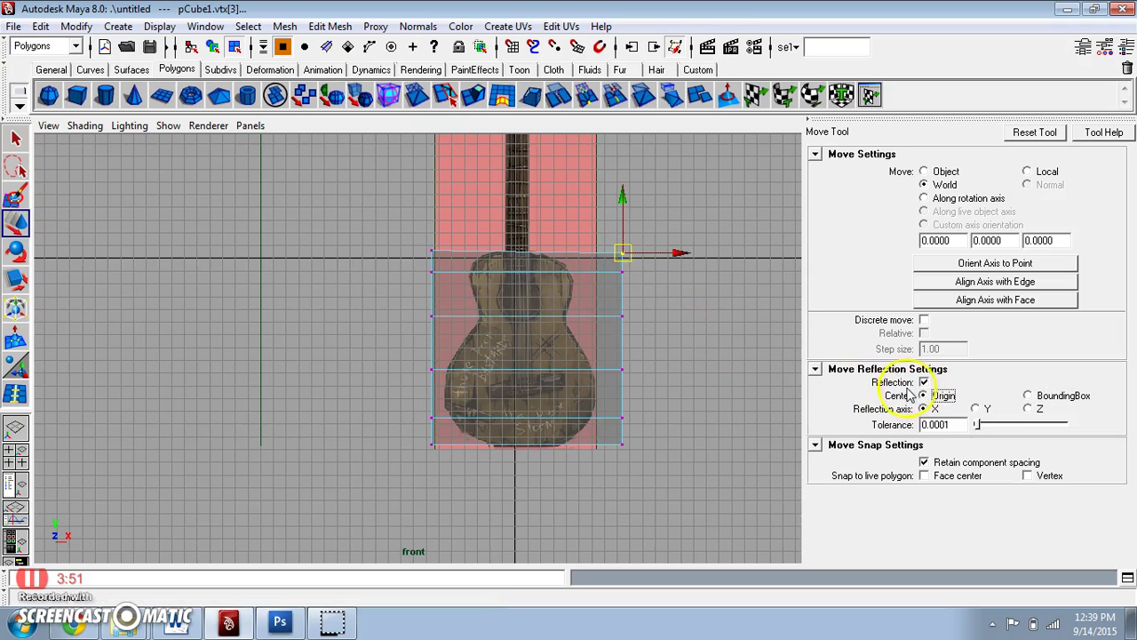
{"action": "left_click", "coordinate": [925, 382]}
{"action": "left_click", "coordinate": [726, 362]}
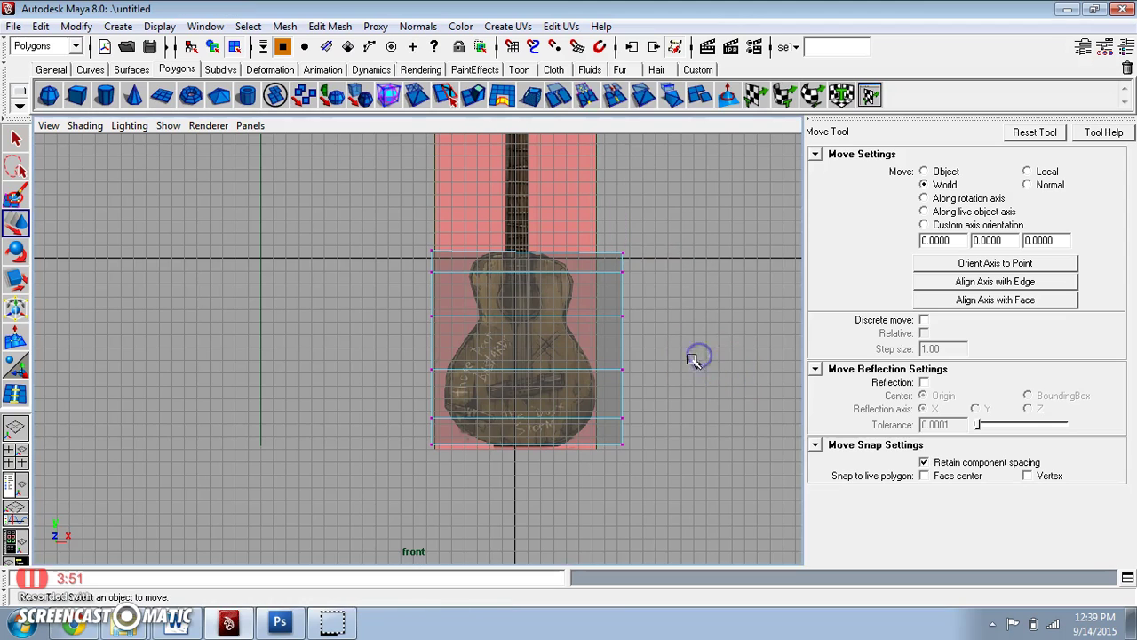
Step: Insert a vertical edge loop down the center of the guitar body
{"action": "left_click", "coordinate": [330, 26]}
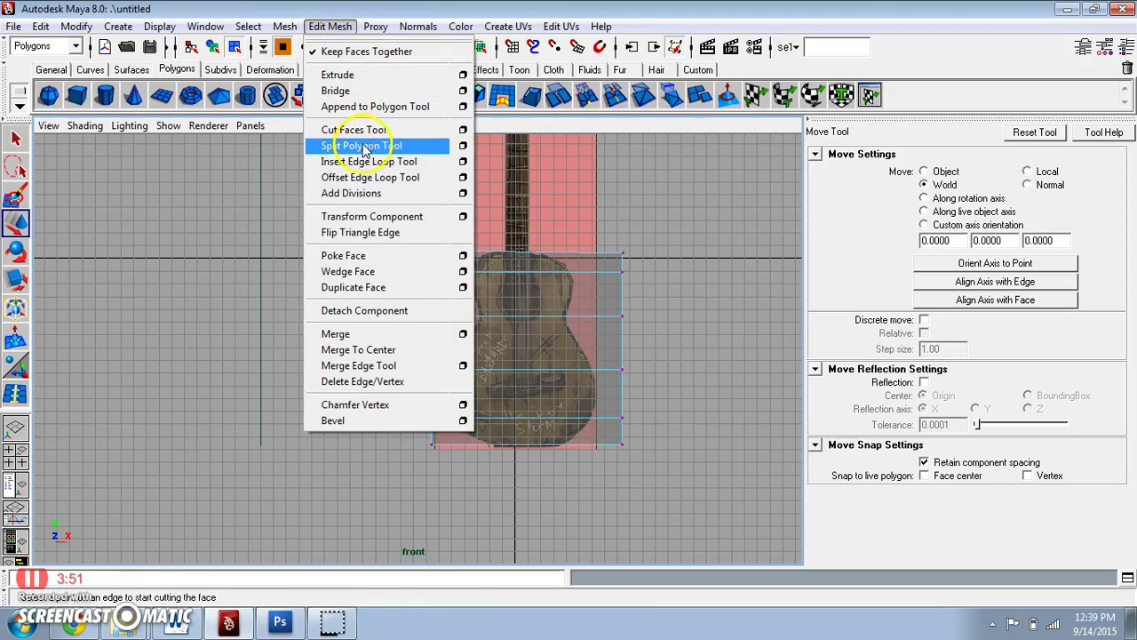
{"action": "left_click", "coordinate": [360, 160]}
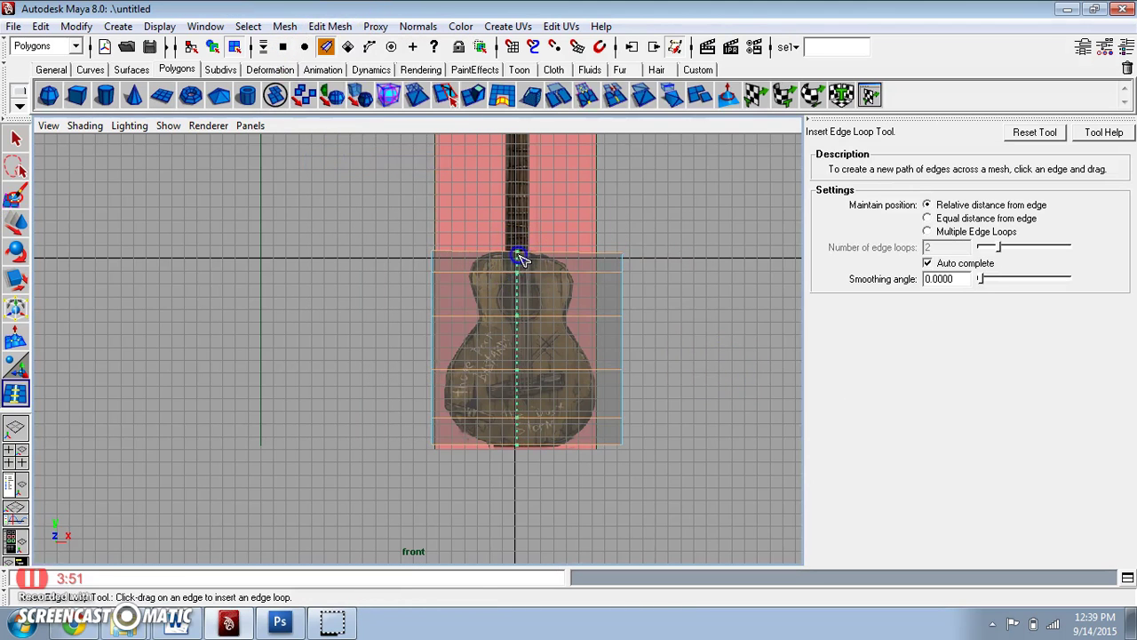
{"action": "left_click", "coordinate": [523, 257]}
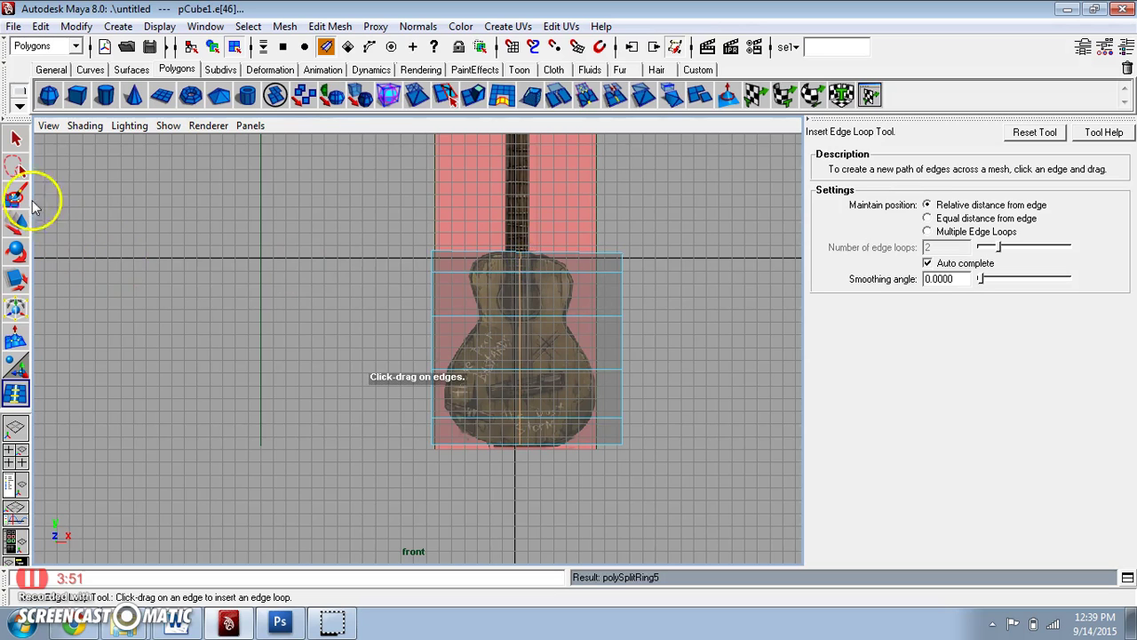
Step: Move the left half's top, upper bout and waist vertices onto the guitar outline in the front view
{"action": "left_click", "coordinate": [16, 222]}
{"action": "scroll", "coordinate": [449, 332], "scroll_direction": "up", "scroll_amount": 2}
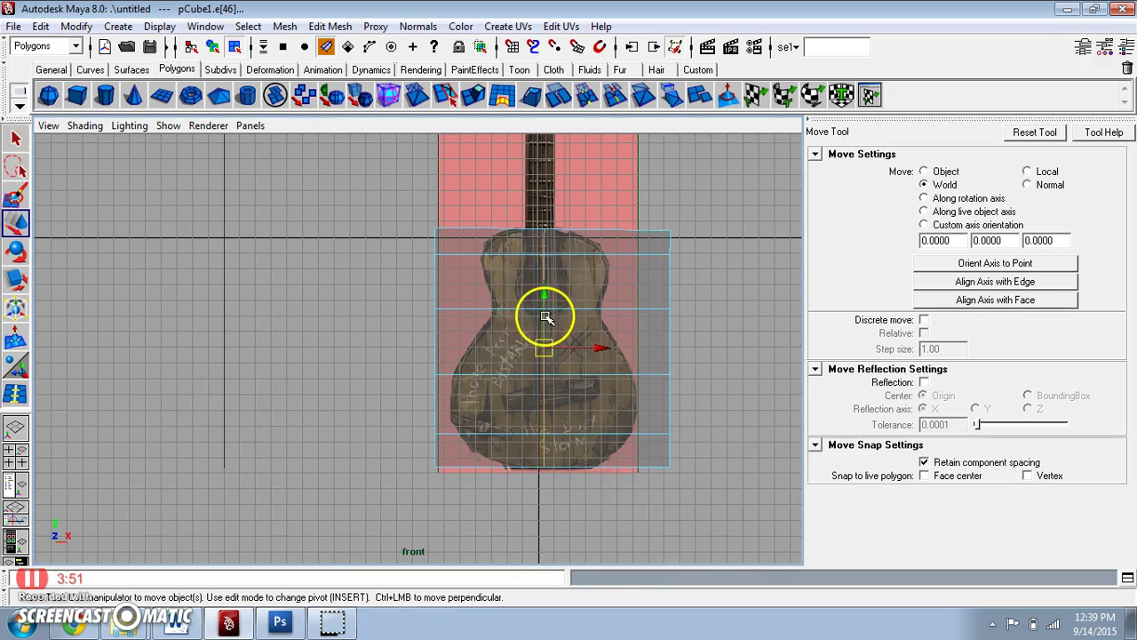
{"action": "right_click_drag", "start_coordinate": [507, 258], "coordinate": [444, 259]}
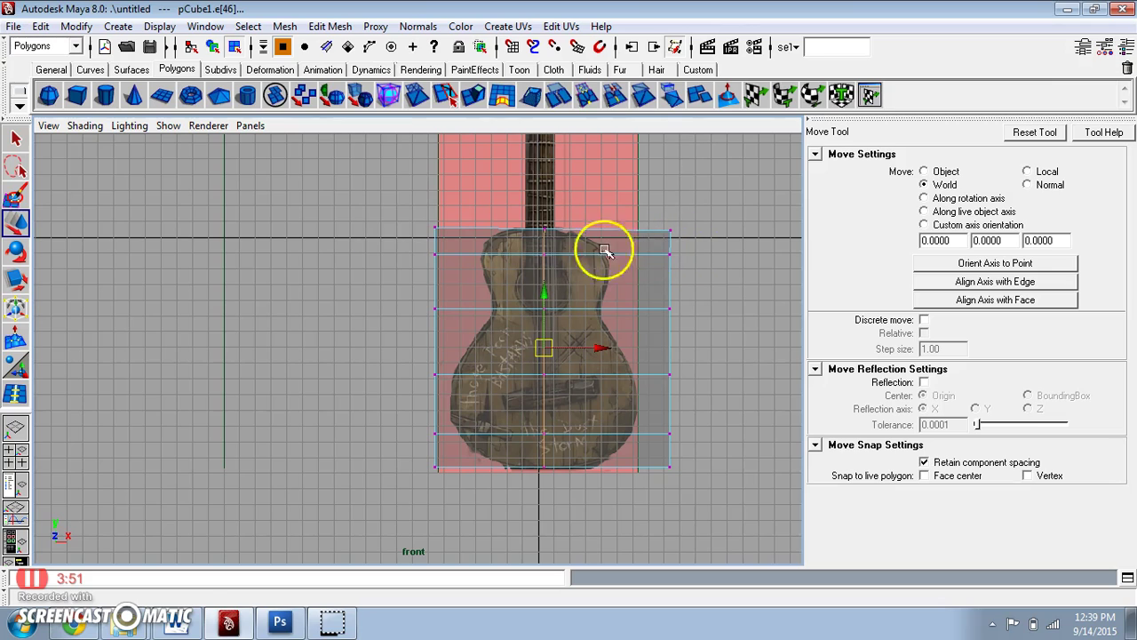
{"action": "left_click", "coordinate": [435, 230]}
{"action": "left_click_drag", "start_coordinate": [435, 229], "coordinate": [495, 238]}
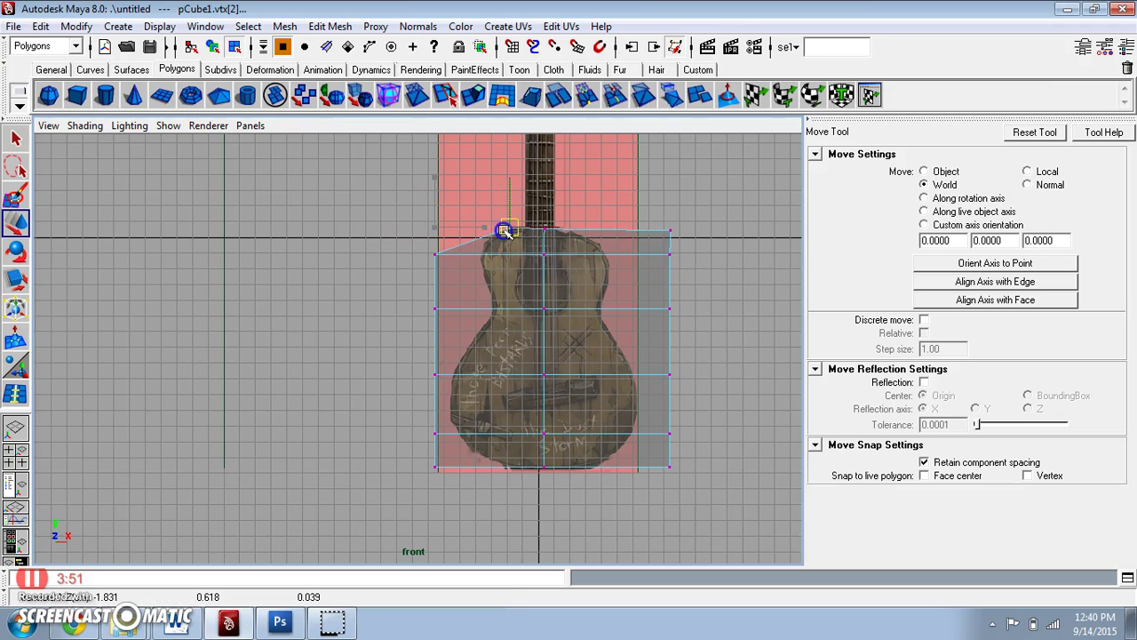
{"action": "left_click_drag", "start_coordinate": [385, 219], "coordinate": [483, 256]}
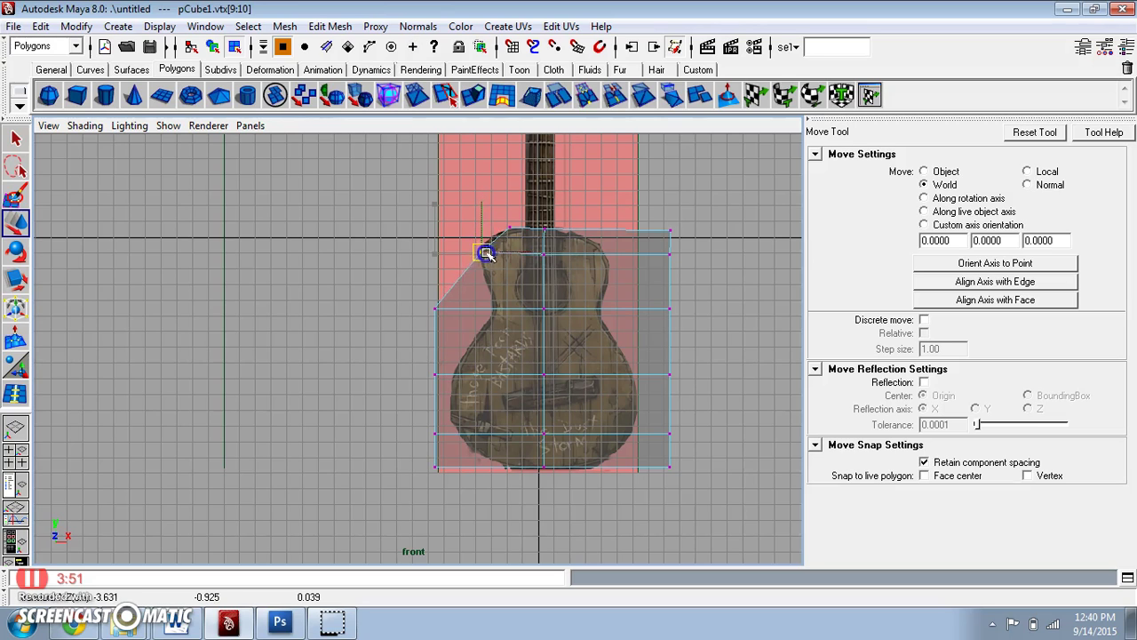
{"action": "left_click_drag", "start_coordinate": [391, 268], "coordinate": [496, 311]}
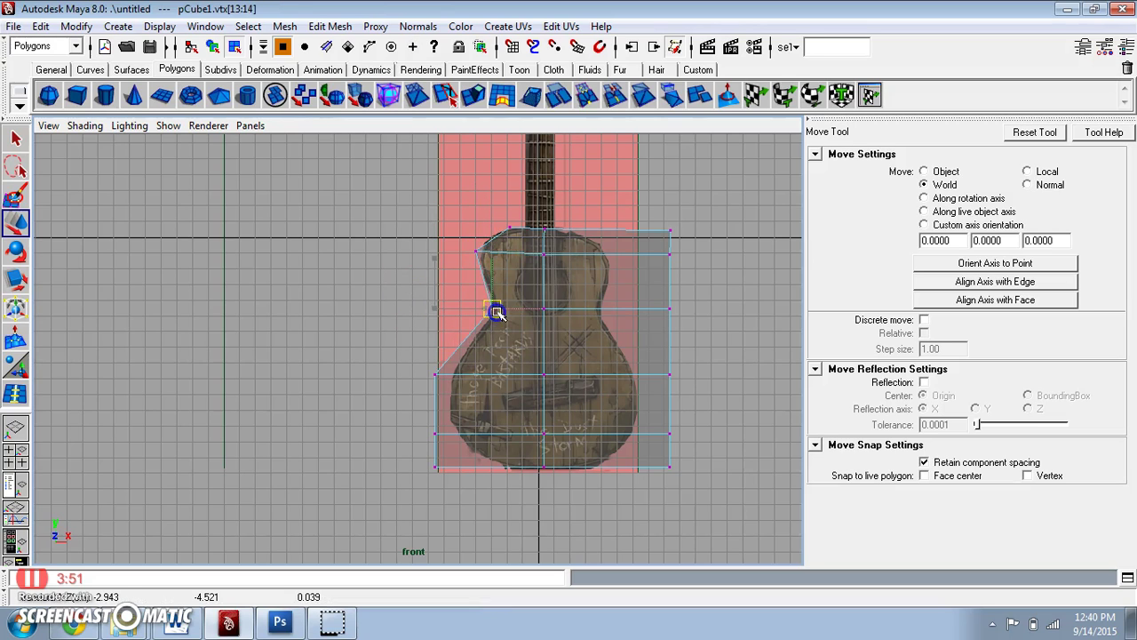
{"action": "left_click_drag", "start_coordinate": [473, 246], "coordinate": [480, 256]}
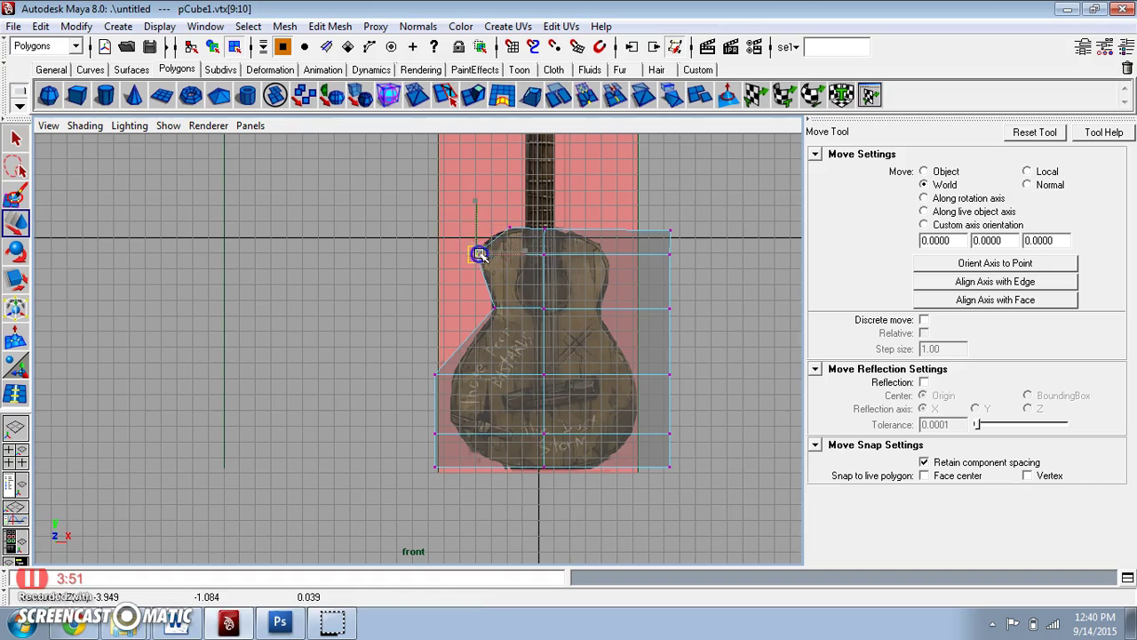
{"action": "left_click", "coordinate": [498, 234]}
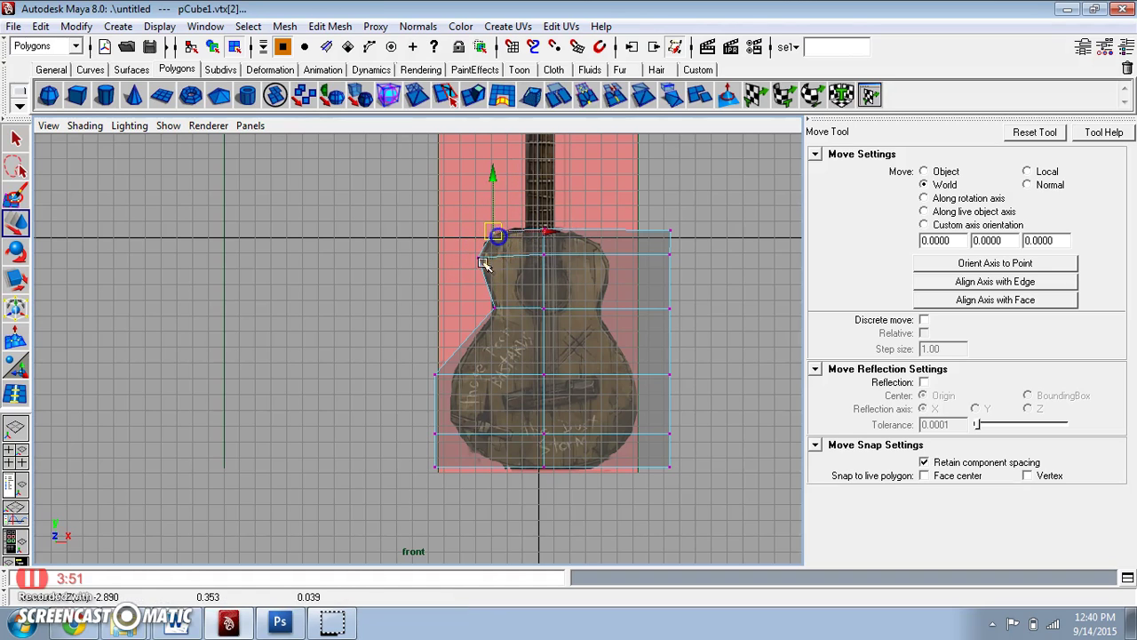
Step: Move the left half's lower bout and base vertices, plus the bottom center vertices, onto the guitar outline
{"action": "left_click_drag", "start_coordinate": [419, 343], "coordinate": [452, 355]}
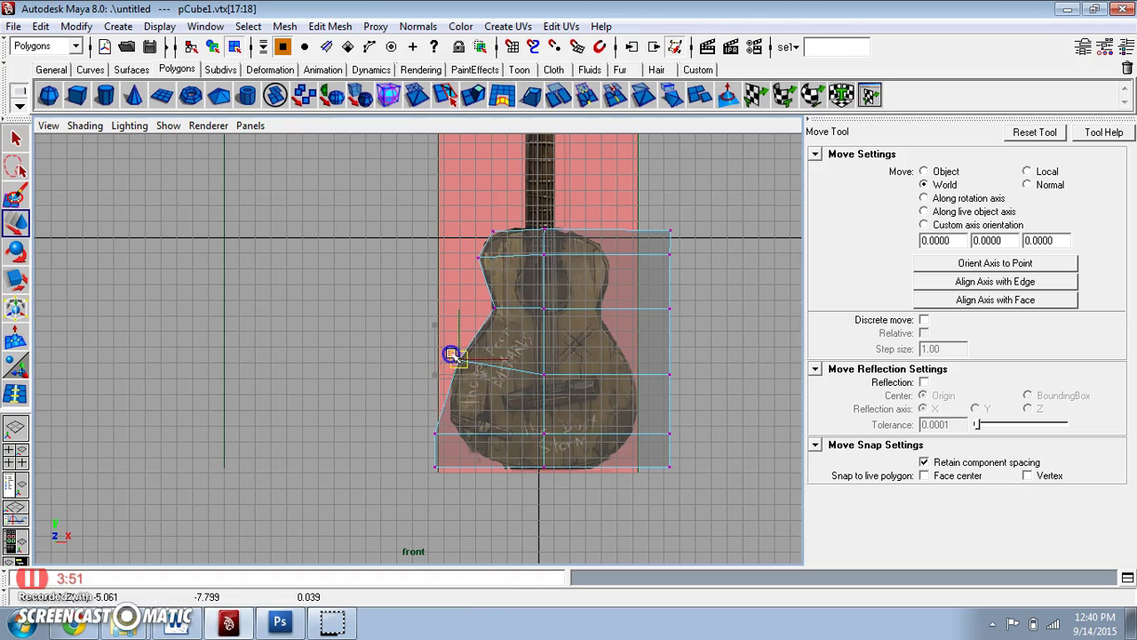
{"action": "left_click_drag", "start_coordinate": [408, 407], "coordinate": [435, 407]}
{"action": "left_click_drag", "start_coordinate": [406, 475], "coordinate": [446, 460]}
{"action": "left_click_drag", "start_coordinate": [433, 464], "coordinate": [454, 463]}
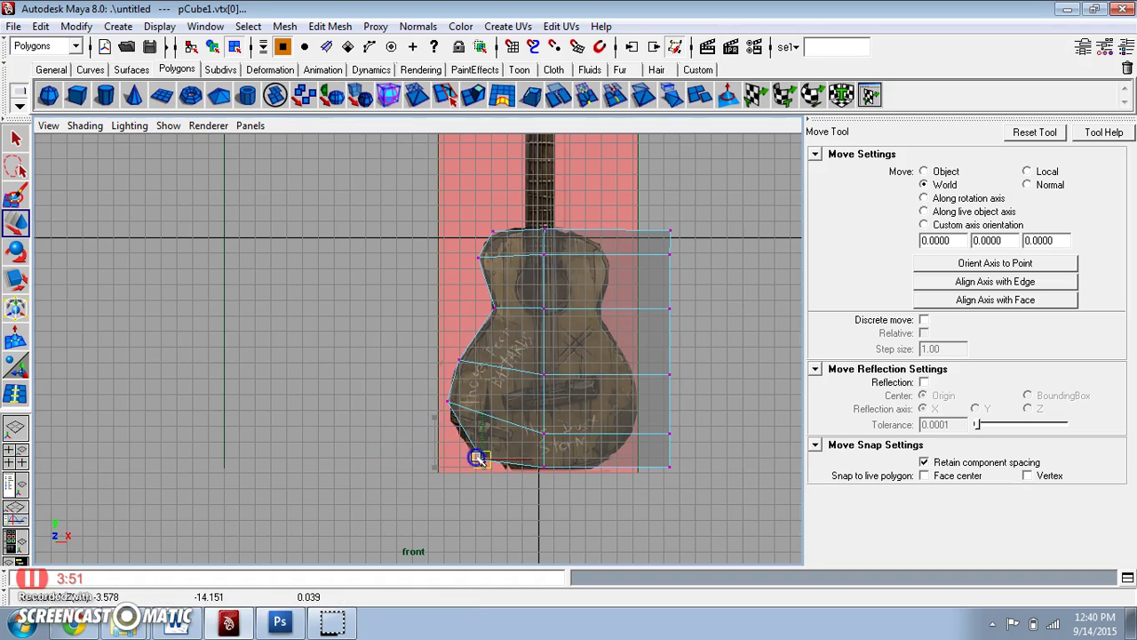
{"action": "left_click", "coordinate": [445, 407]}
{"action": "left_click_drag", "start_coordinate": [445, 408], "coordinate": [452, 420]}
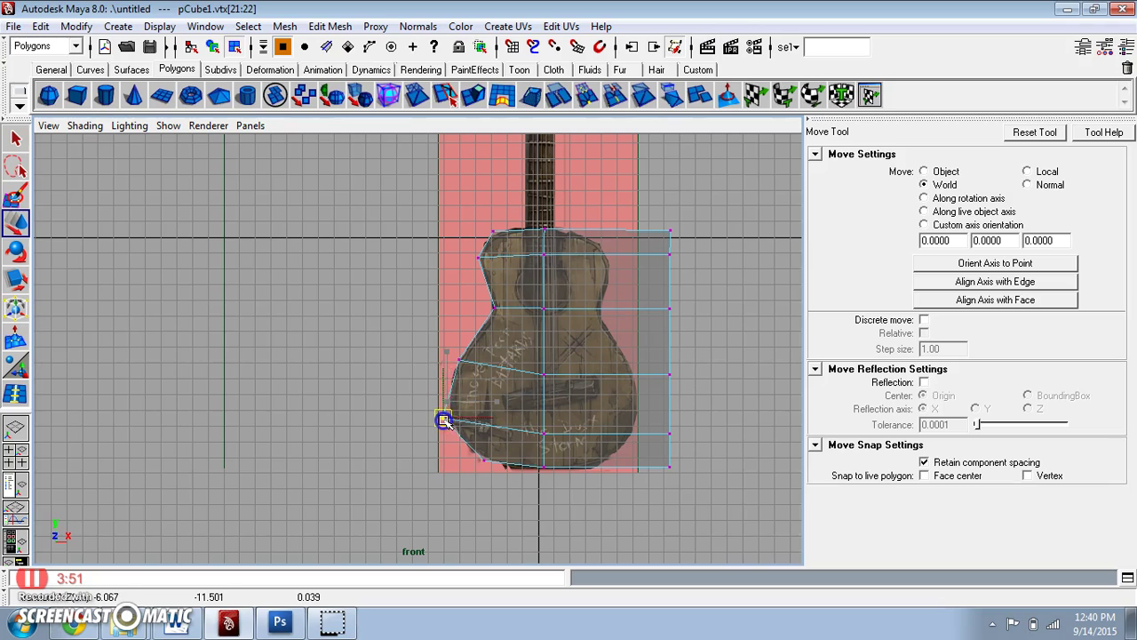
{"action": "left_click_drag", "start_coordinate": [491, 468], "coordinate": [551, 475]}
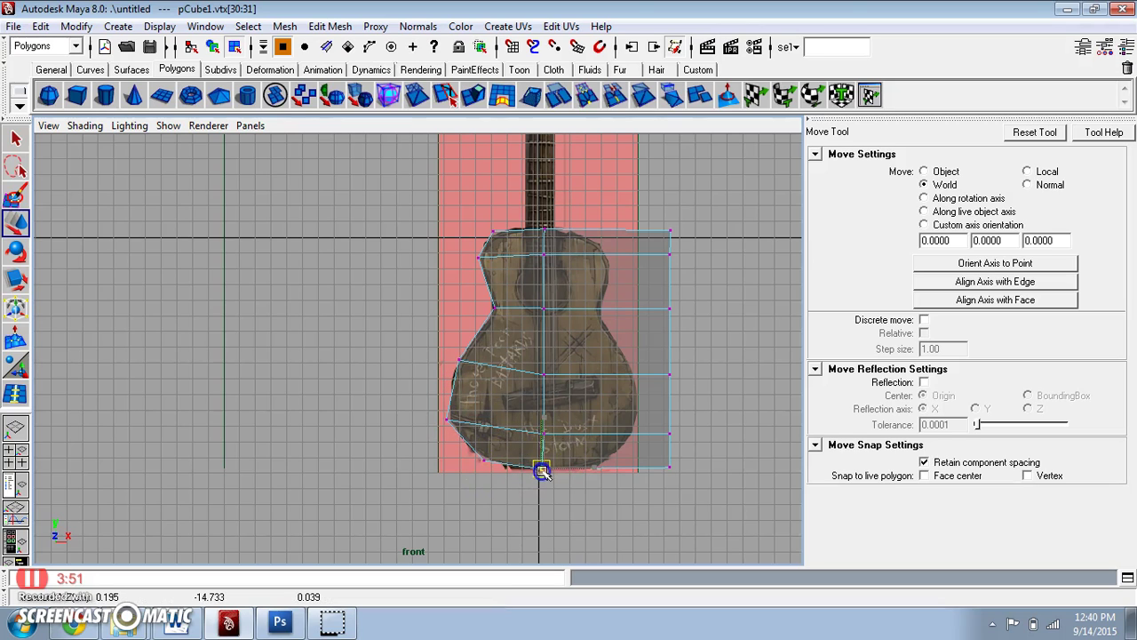
Step: Fine-tune the left half's top corner, upper bout and lower bout vertices against the guitar outline
{"action": "left_click", "coordinate": [495, 235]}
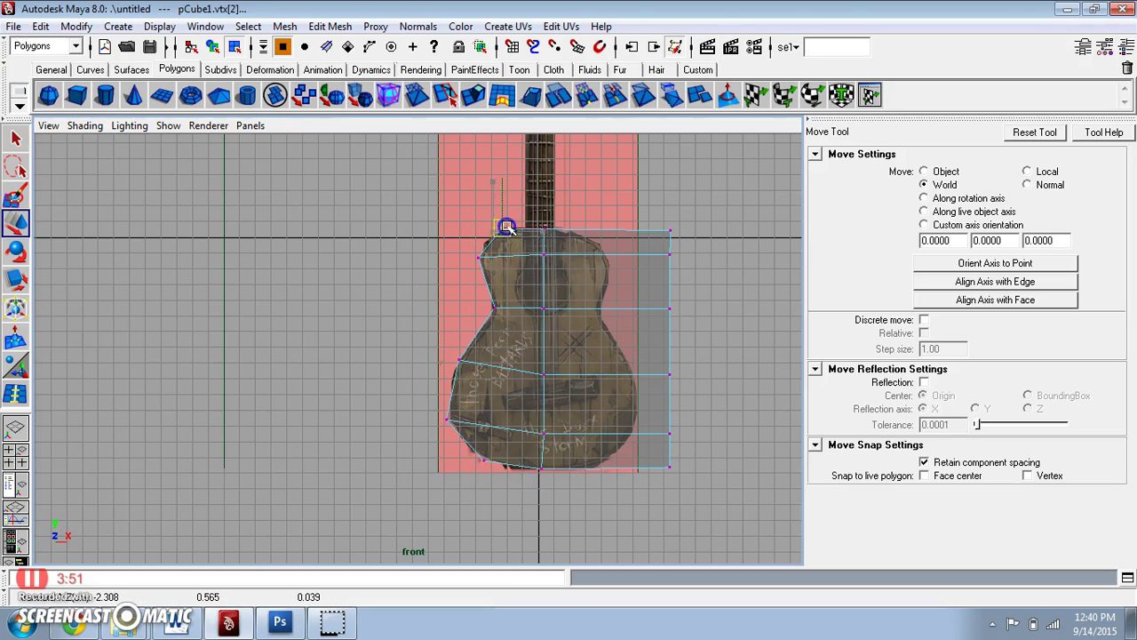
{"action": "left_click", "coordinate": [481, 257]}
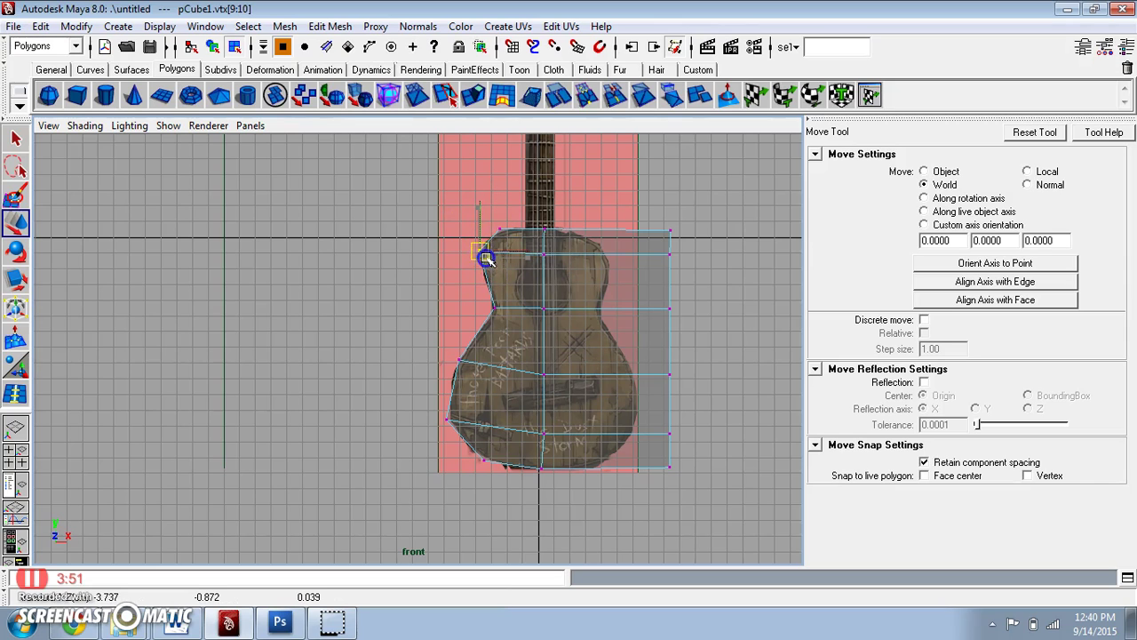
{"action": "left_click", "coordinate": [447, 415]}
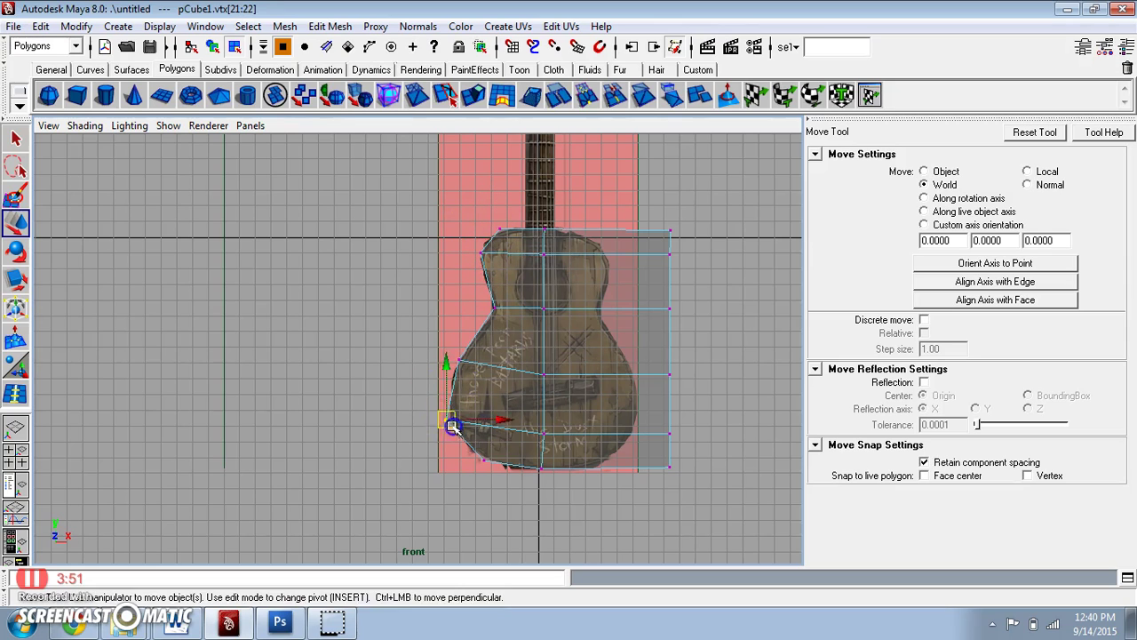
Step: Delete all faces on the unshaped right half of the guitar body
{"action": "right_click_drag", "start_coordinate": [662, 269], "coordinate": [658, 294]}
{"action": "right_click", "coordinate": [659, 309]}
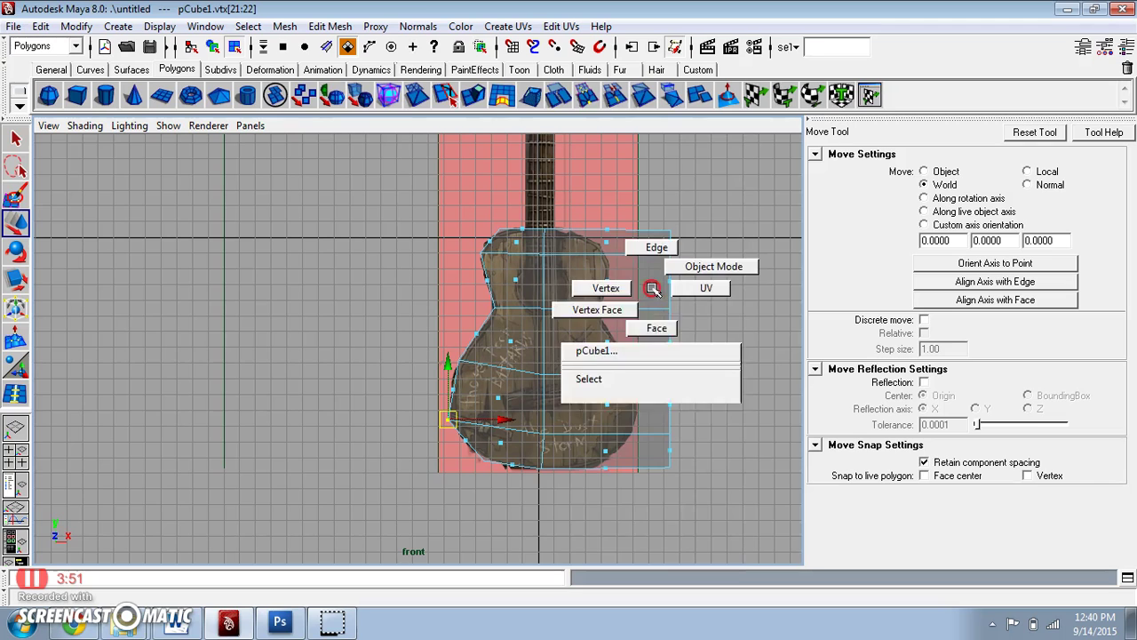
{"action": "left_click_drag", "start_coordinate": [710, 198], "coordinate": [652, 530]}
{"action": "key", "text": "Delete"}
Step: Select the vertices along the body's open center line and scale them flat in X into one straight vertical line
{"action": "right_click_drag", "start_coordinate": [530, 281], "coordinate": [477, 279]}
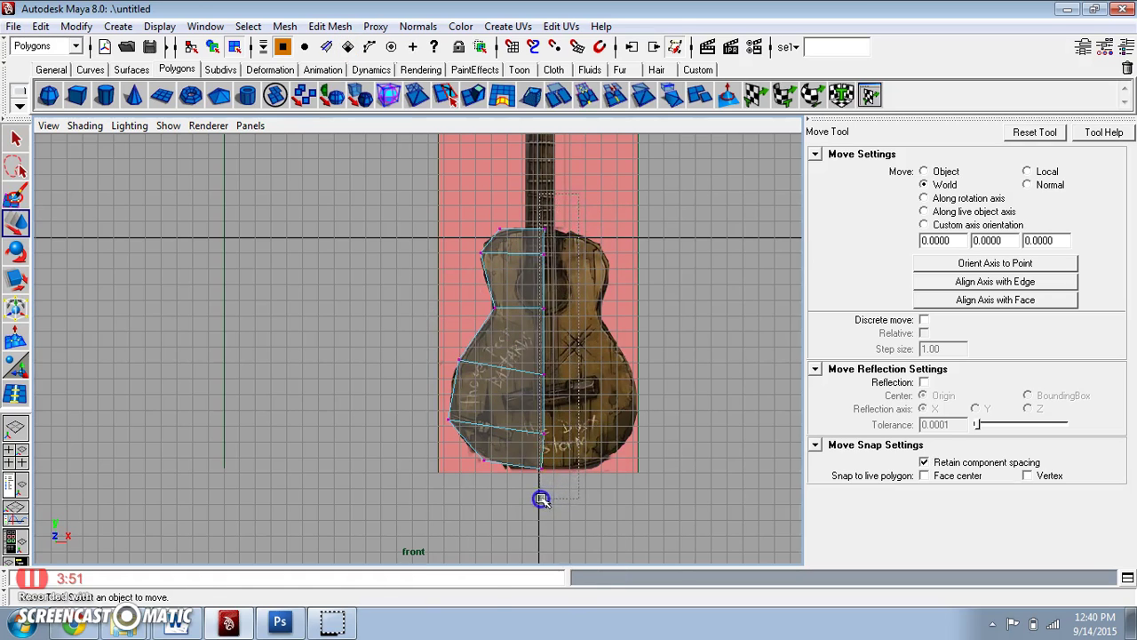
{"action": "left_click_drag", "start_coordinate": [541, 499], "coordinate": [545, 502]}
{"action": "left_click", "coordinate": [29, 278]}
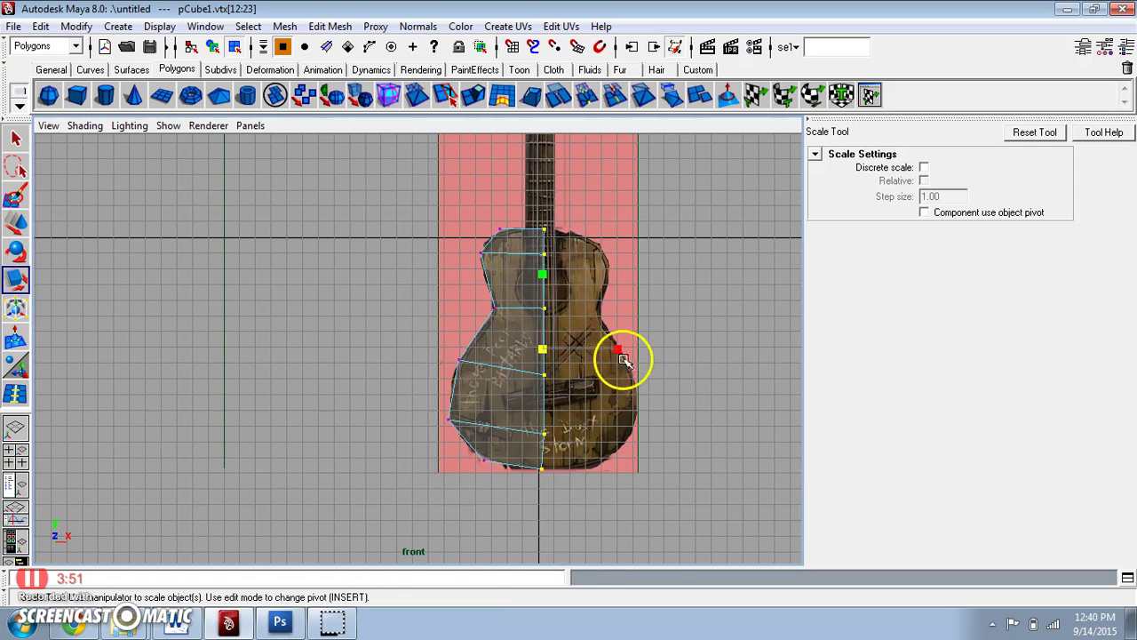
{"action": "left_click", "coordinate": [527, 267]}
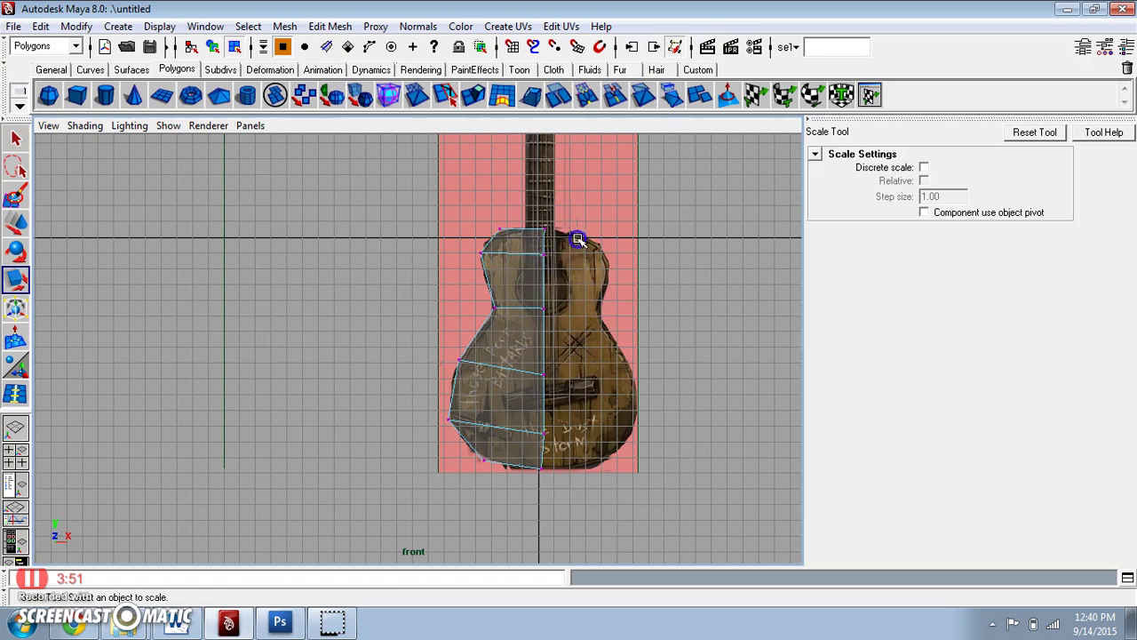
{"action": "left_click_drag", "start_coordinate": [536, 508], "coordinate": [536, 508]}
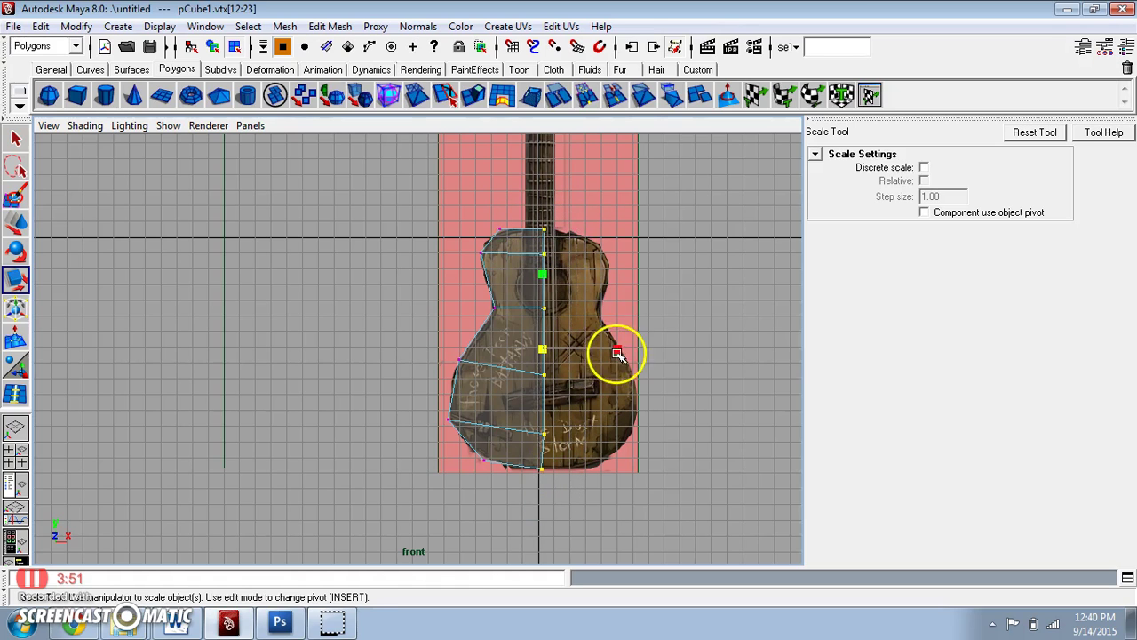
{"action": "left_click_drag", "start_coordinate": [622, 352], "coordinate": [576, 353]}
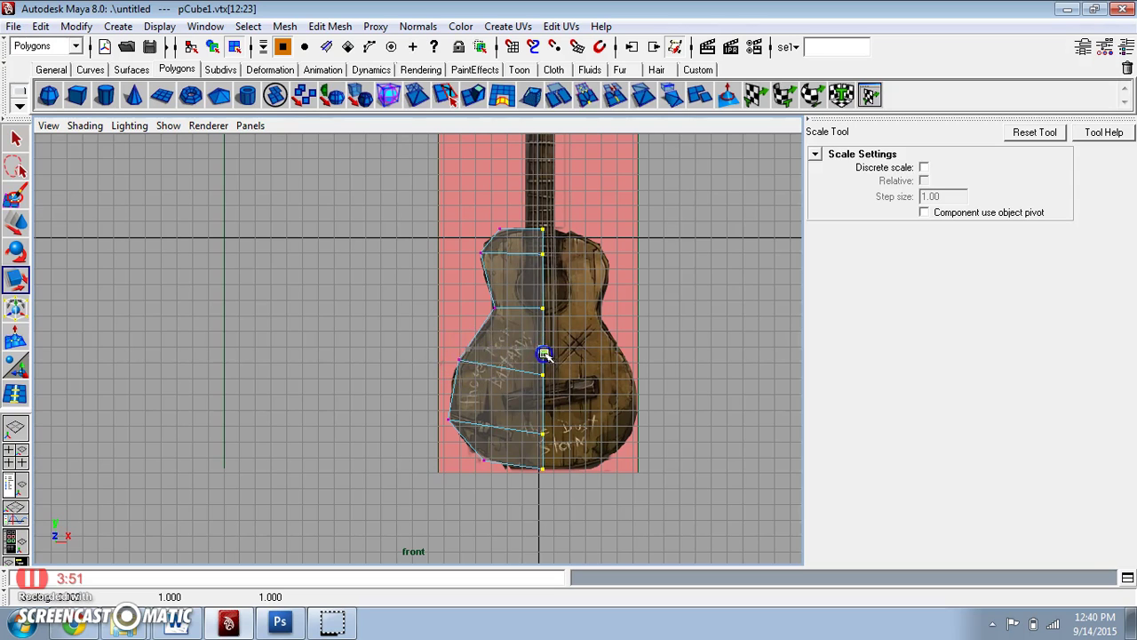
Step: Try to mirror the half body in the -Z direction, merged with the original, and undo it
{"action": "right_click_drag", "start_coordinate": [515, 273], "coordinate": [509, 264]}
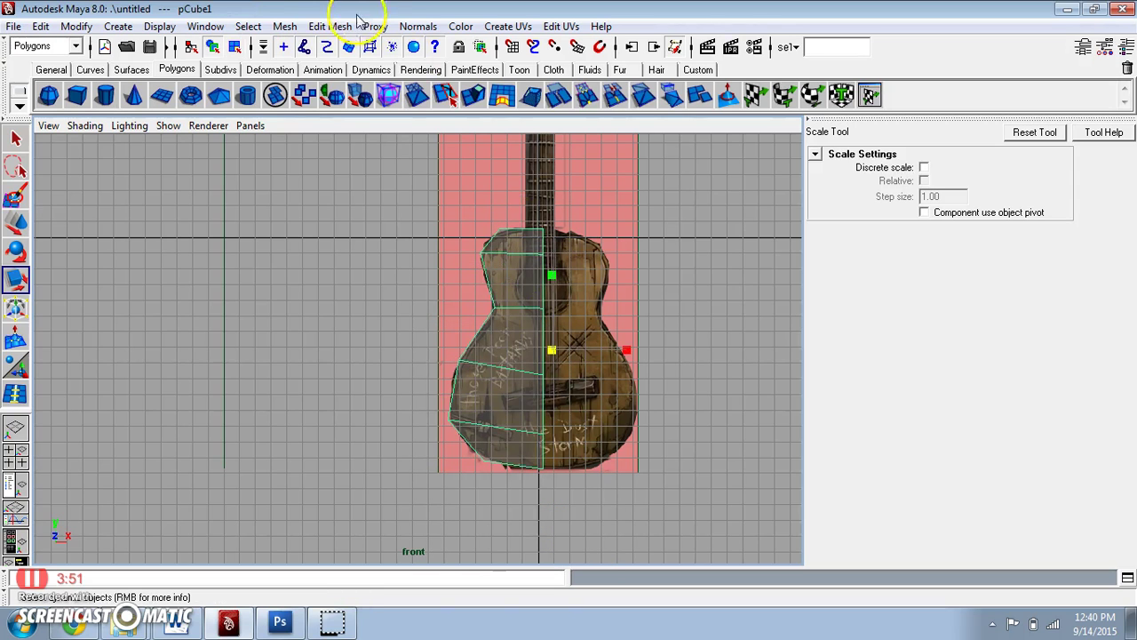
{"action": "left_click", "coordinate": [288, 28]}
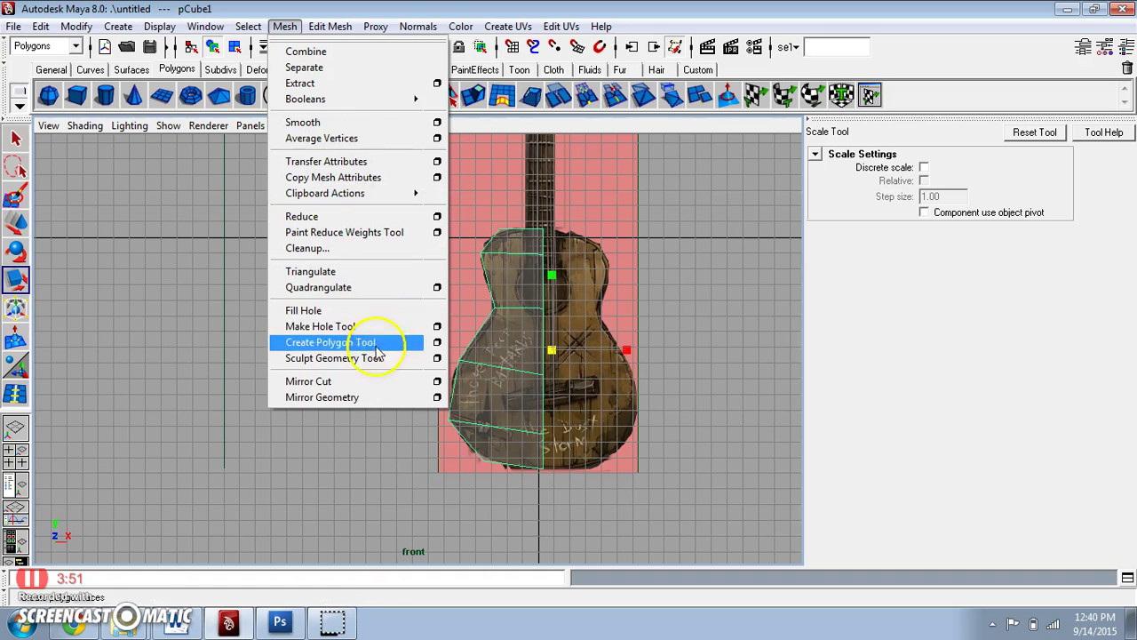
{"action": "left_click", "coordinate": [437, 398]}
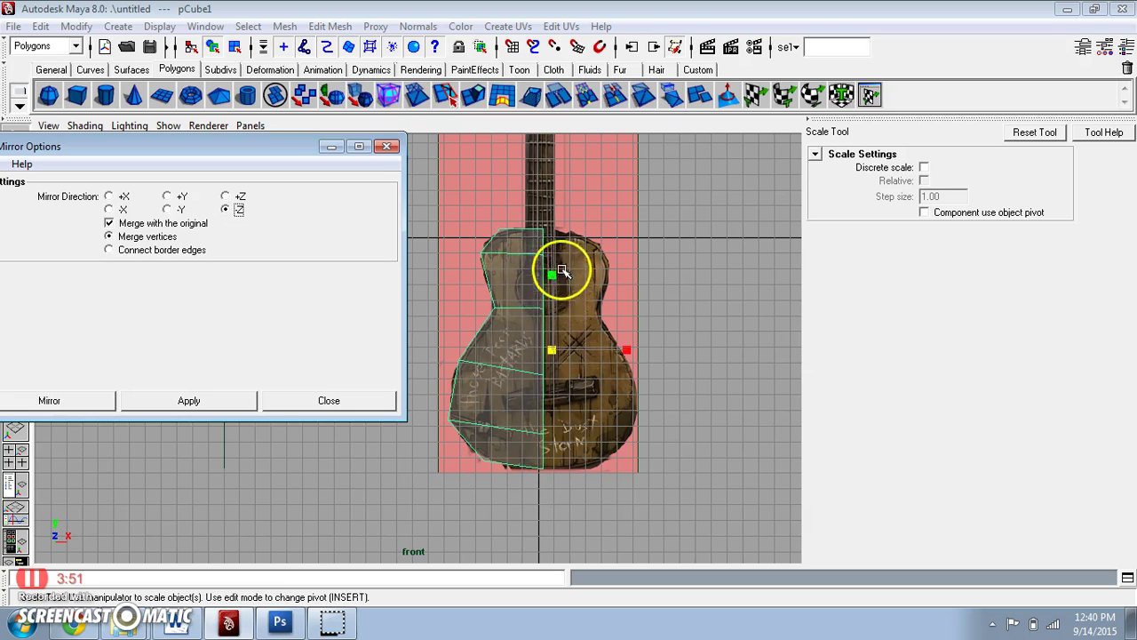
{"action": "left_click", "coordinate": [74, 403]}
{"action": "key", "text": "ctrl+z"}
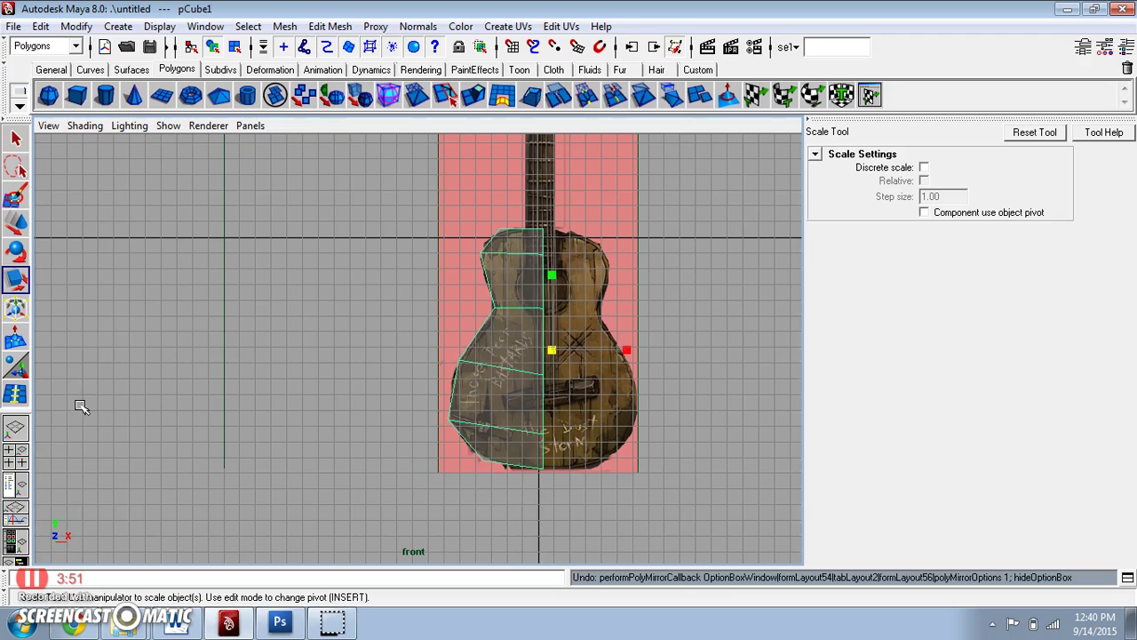
Step: Mirror the half body in X across its straight center line to complete the guitar body
{"action": "left_click", "coordinate": [284, 26]}
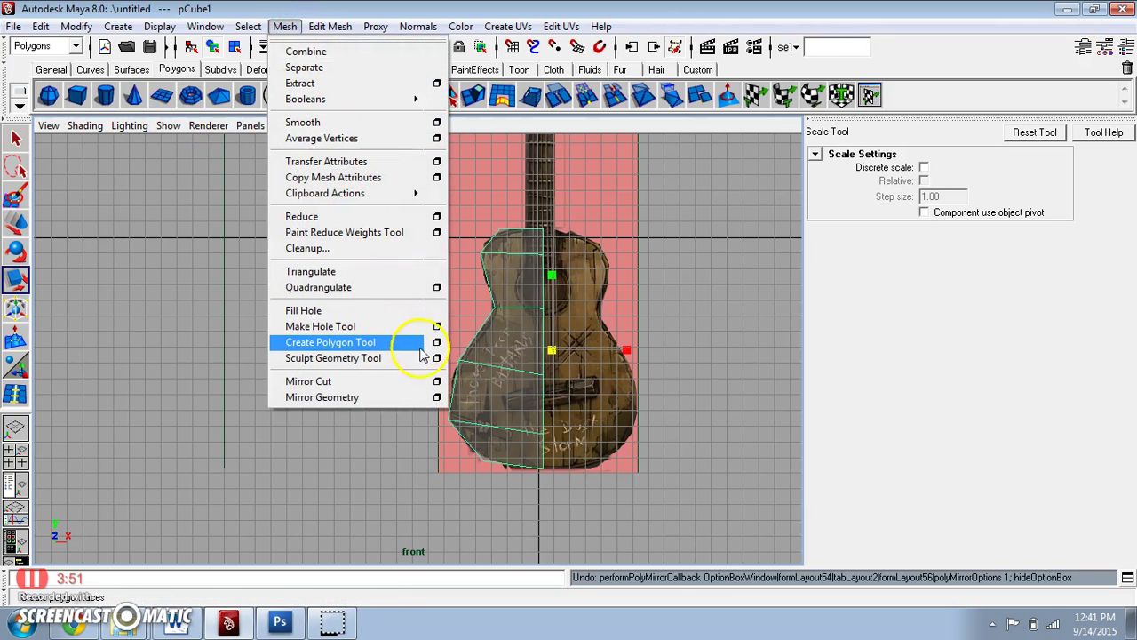
{"action": "left_click", "coordinate": [436, 396]}
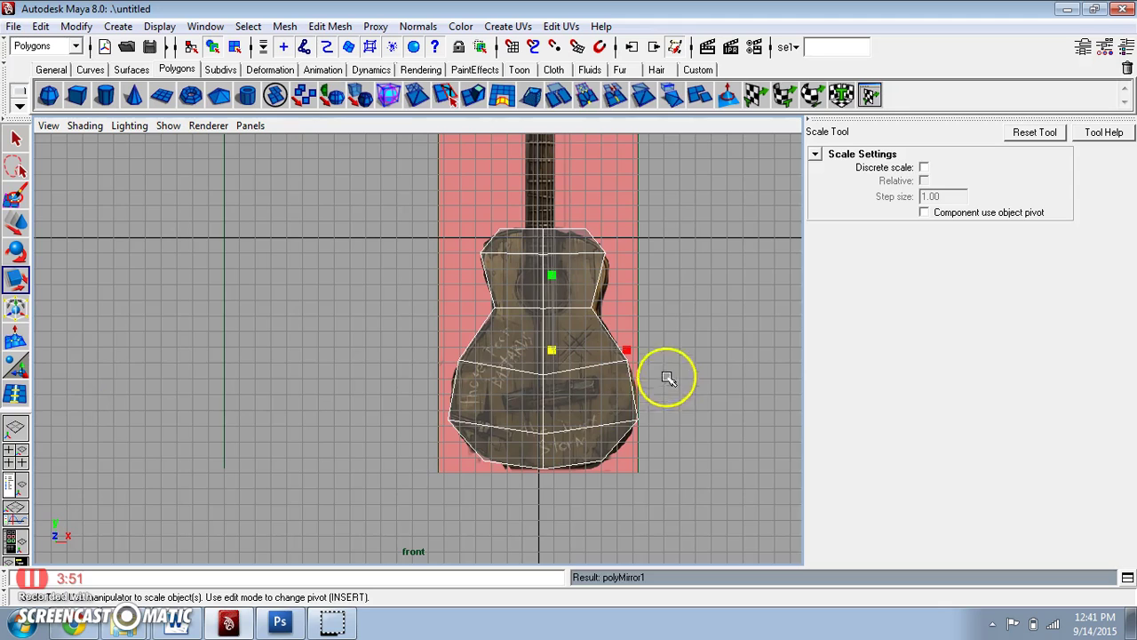
{"action": "left_click", "coordinate": [724, 364]}
Step: Move the whole mirrored body slightly down to line it up with the front reference guitar
{"action": "scroll", "coordinate": [694, 342], "scroll_direction": "up", "scroll_amount": 2}
{"action": "left_click", "coordinate": [617, 356]}
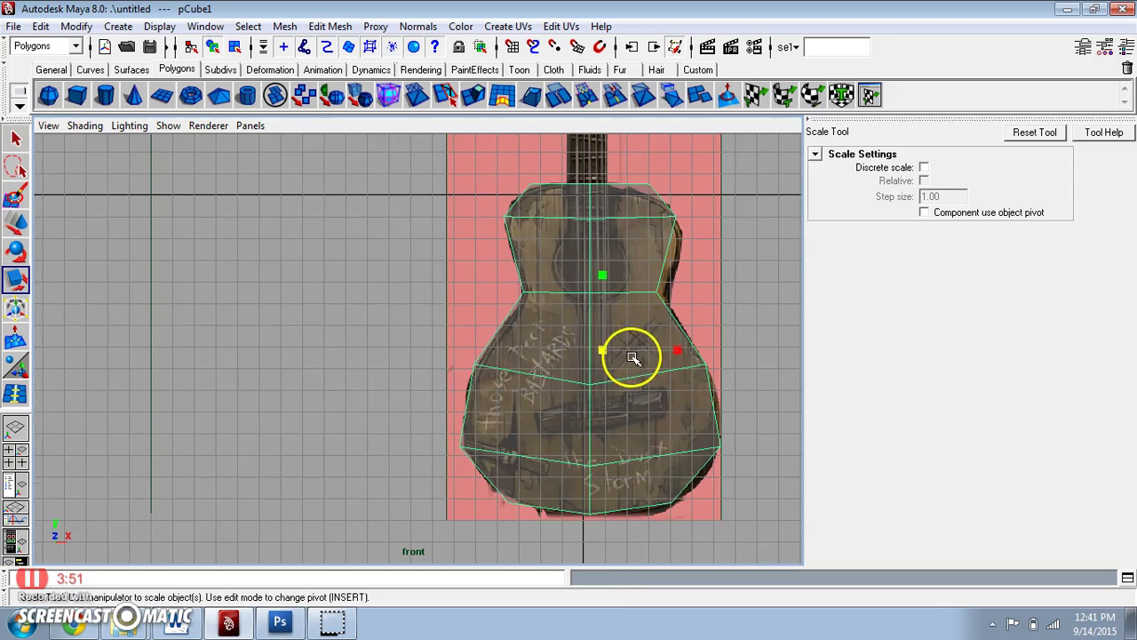
{"action": "key", "text": "w"}
{"action": "left_click_drag", "start_coordinate": [609, 359], "coordinate": [609, 360]}
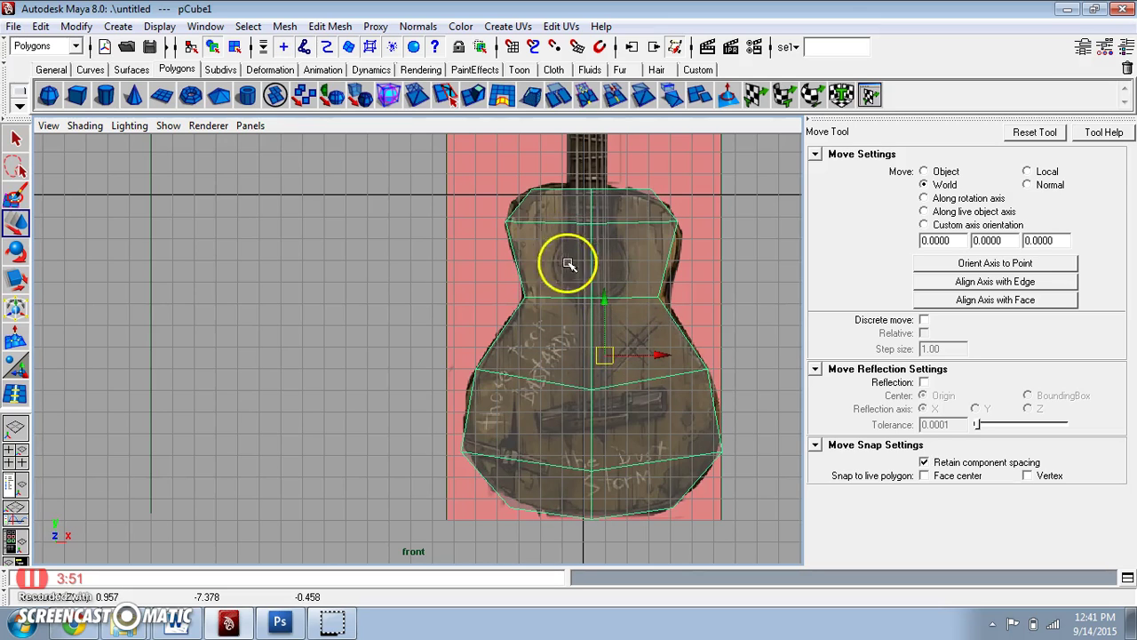
Step: Move the upper bout vertices, the right top corner and the left lower bout vertices onto the reference guitar's outline
{"action": "right_click", "coordinate": [549, 206]}
{"action": "left_click", "coordinate": [504, 205]}
{"action": "left_click_drag", "start_coordinate": [542, 135], "coordinate": [513, 213]}
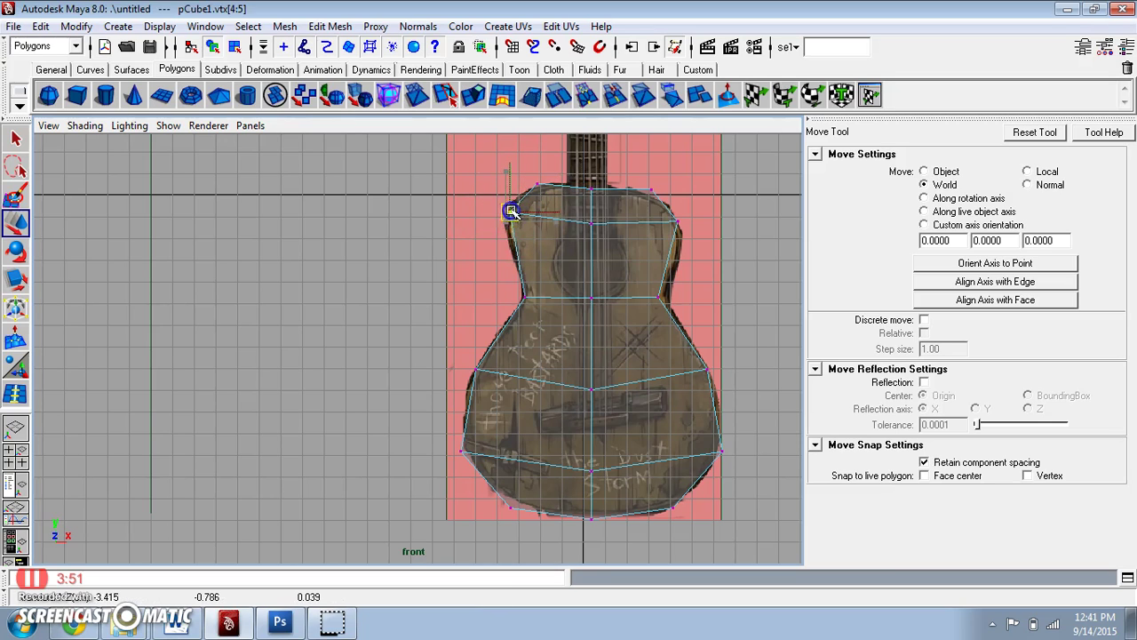
{"action": "left_click_drag", "start_coordinate": [691, 219], "coordinate": [666, 226]}
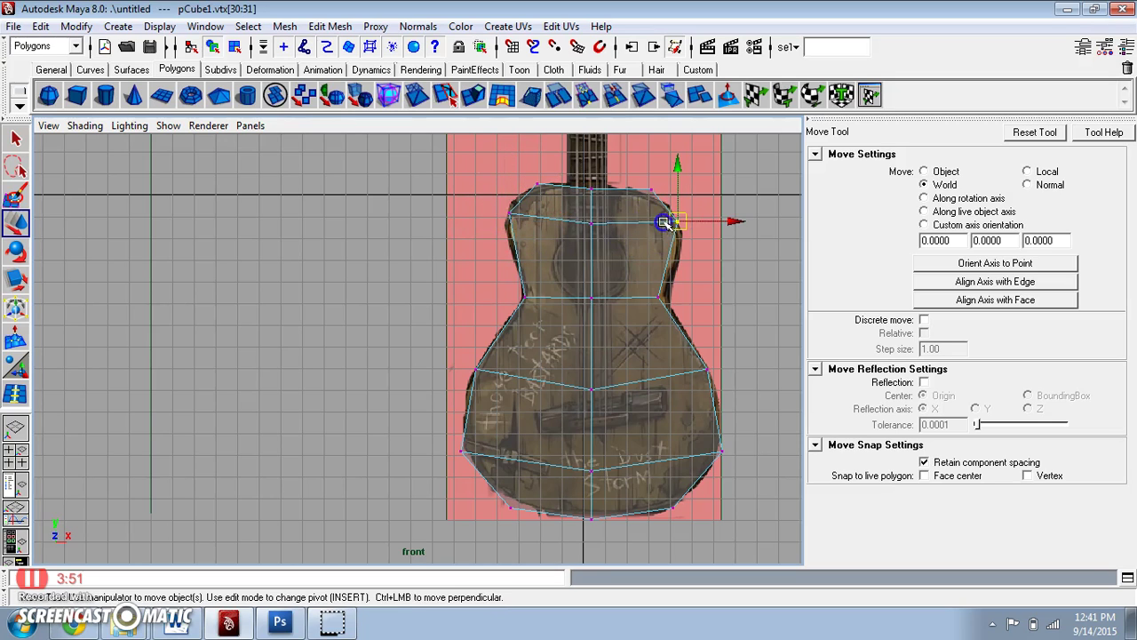
{"action": "left_click_drag", "start_coordinate": [630, 192], "coordinate": [659, 199]}
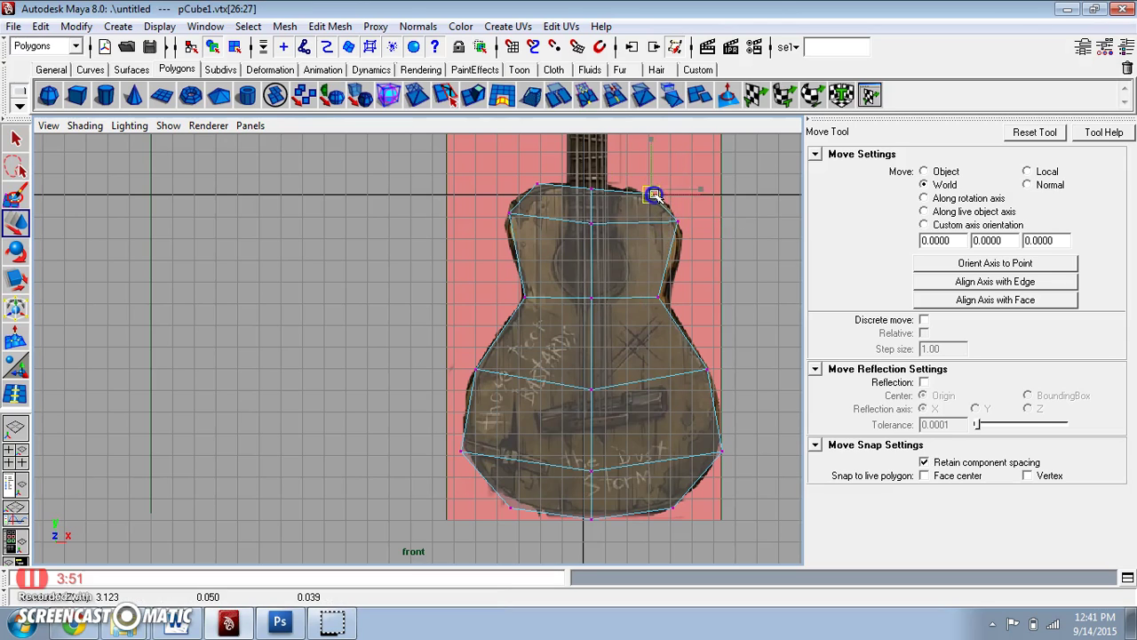
{"action": "left_click_drag", "start_coordinate": [487, 445], "coordinate": [462, 457]}
{"action": "left_click", "coordinate": [69, 580]}
{"action": "left_click_drag", "start_coordinate": [569, 494], "coordinate": [498, 526]}
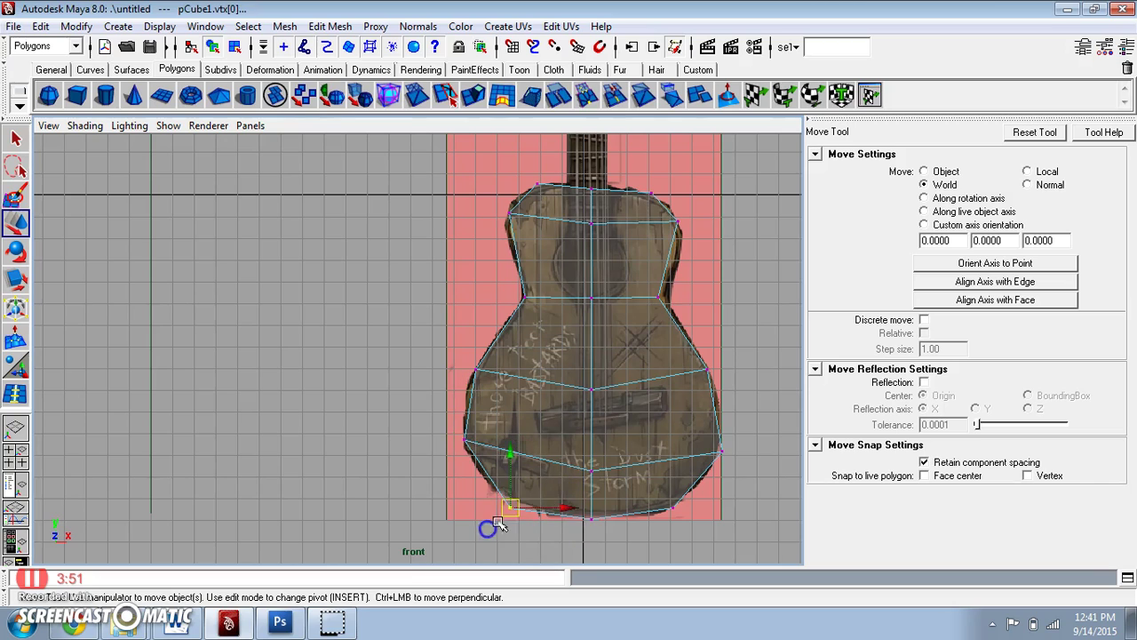
Step: Examine the mirrored body's shape and depth from several angles in the perspective view
{"action": "scroll", "coordinate": [582, 449], "scroll_direction": "down", "scroll_amount": 1}
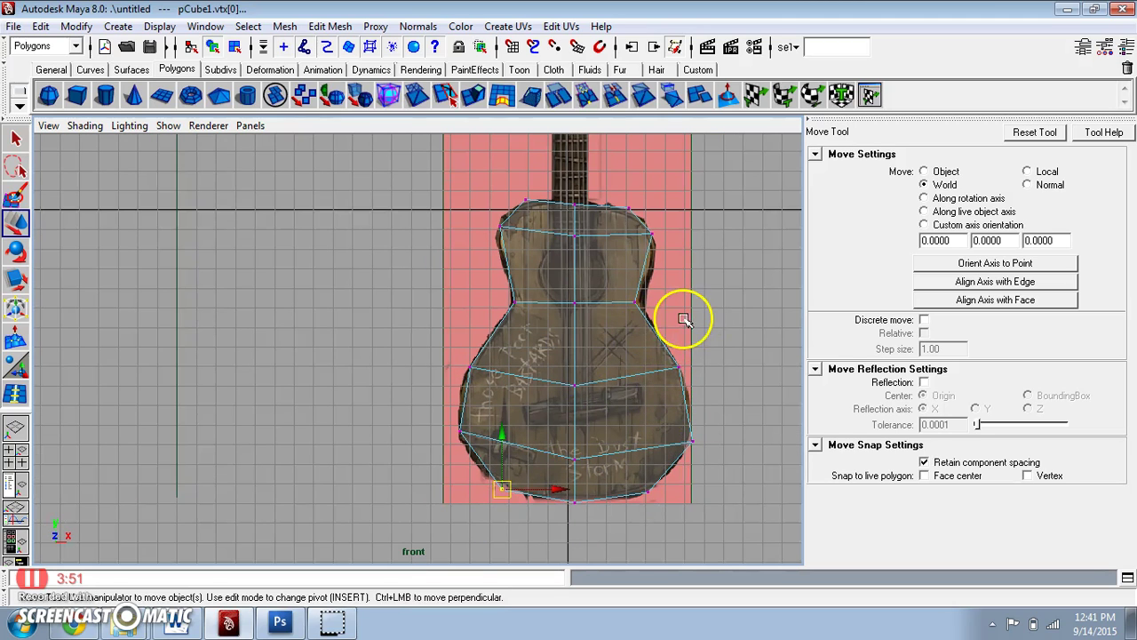
{"action": "key", "text": "space"}
{"action": "left_click_drag", "start_coordinate": [680, 318], "coordinate": [682, 287]}
{"action": "mouse_move", "coordinate": [456, 317]}
{"action": "left_mouse_down", "text": "alt"}
{"action": "mouse_move", "coordinate": [528, 326]}
{"action": "mouse_move", "coordinate": [554, 260]}
{"action": "mouse_move", "coordinate": [490, 320]}
{"action": "mouse_move", "coordinate": [445, 321]}
{"action": "left_mouse_up", "text": "alt"}
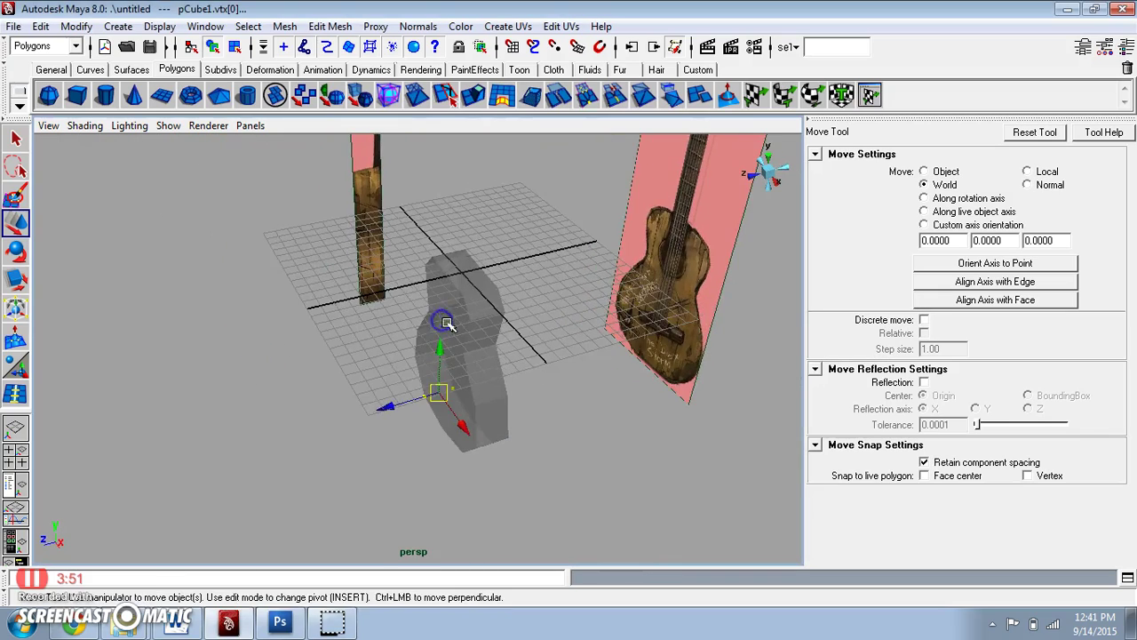
{"action": "scroll", "coordinate": [457, 322], "scroll_direction": "up", "scroll_amount": 3}
{"action": "scroll", "coordinate": [481, 365], "scroll_direction": "down", "scroll_amount": 1}
{"action": "scroll", "coordinate": [489, 345], "scroll_direction": "down", "scroll_amount": 3}
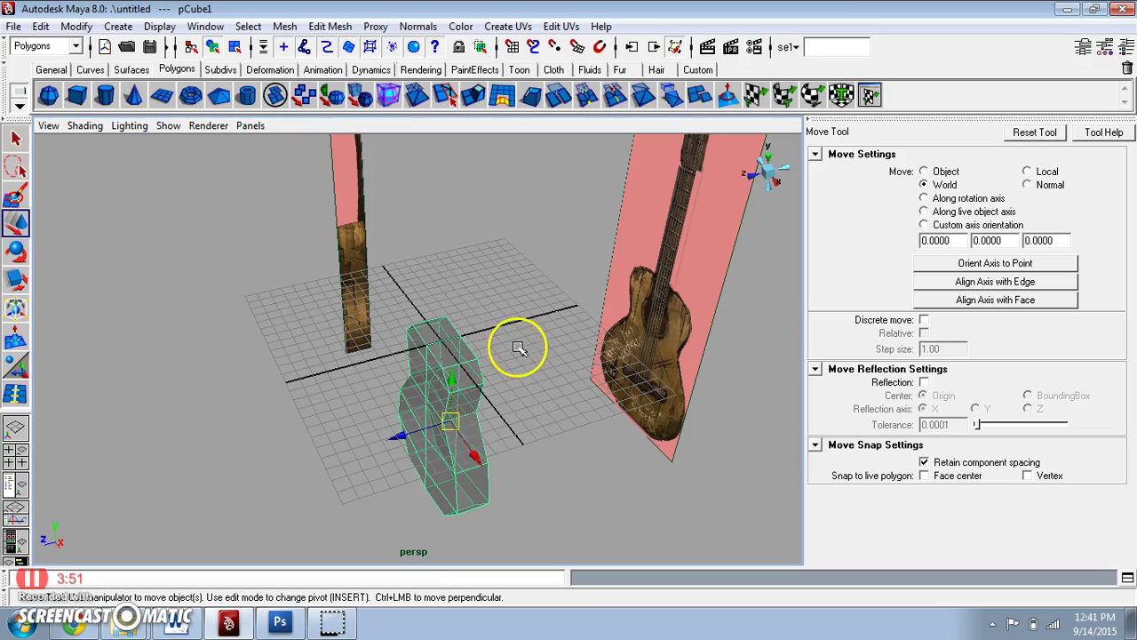
{"action": "left_click_drag", "start_coordinate": [560, 376], "coordinate": [515, 360], "text": "alt"}
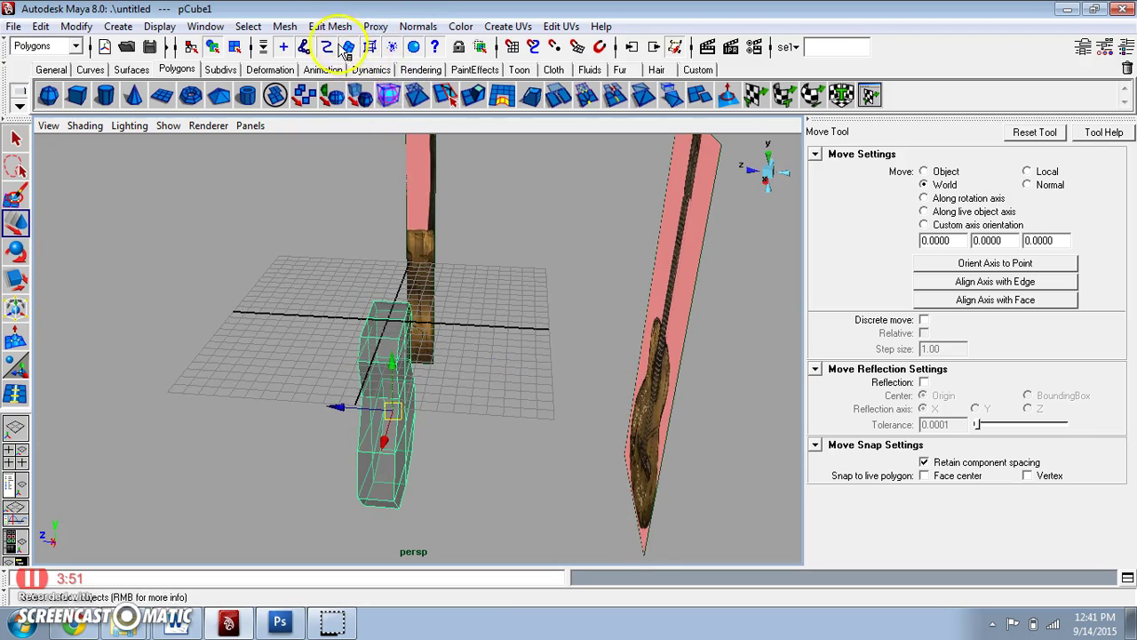
{"action": "left_click", "coordinate": [330, 26]}
{"action": "left_click", "coordinate": [388, 144]}
{"action": "left_click_drag", "start_coordinate": [395, 293], "coordinate": [371, 359], "text": "alt"}
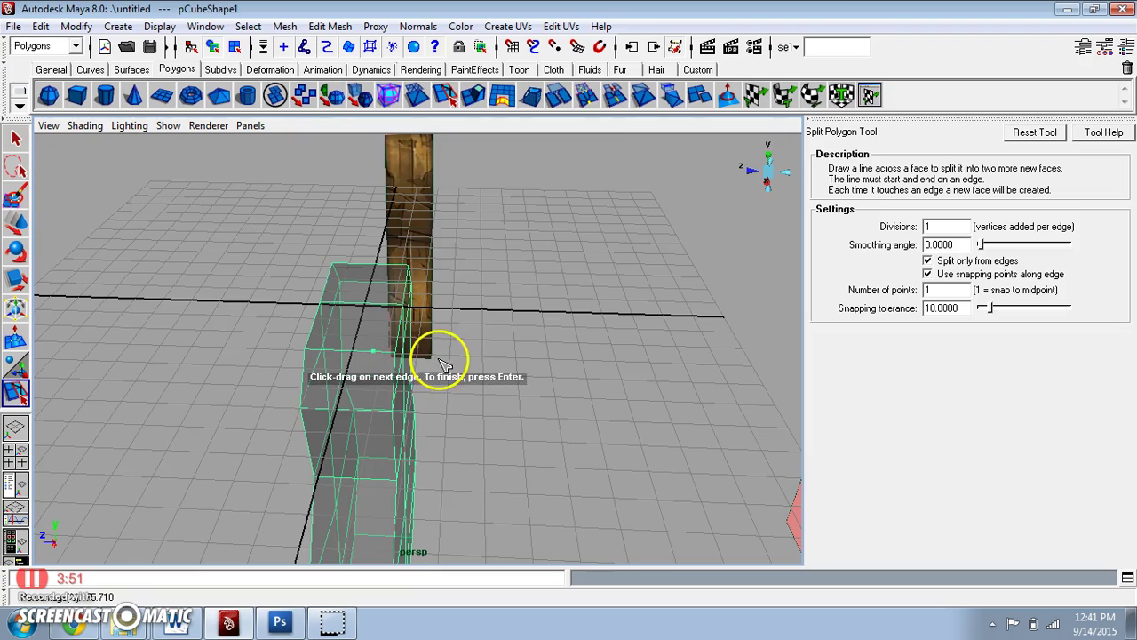
Step: Insert an edge loop around the body's sides and one vertical loop on each side of the center line
{"action": "left_click", "coordinate": [327, 27]}
{"action": "left_click", "coordinate": [393, 161]}
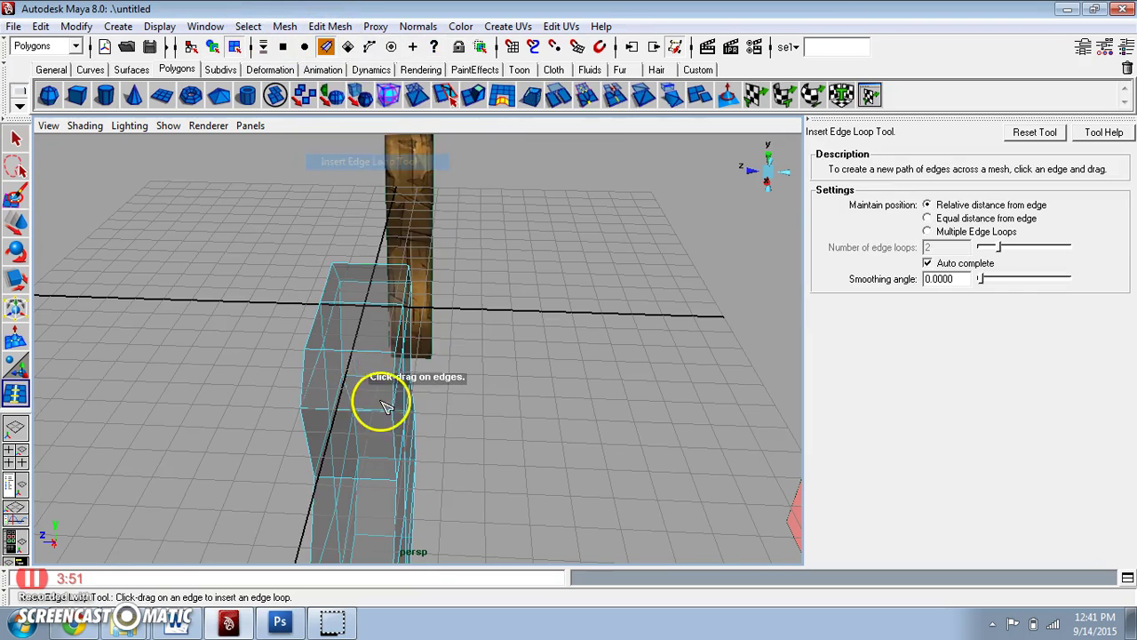
{"action": "left_click", "coordinate": [368, 353]}
{"action": "left_click_drag", "start_coordinate": [432, 350], "coordinate": [64, 187], "text": "alt"}
{"action": "left_click", "coordinate": [399, 401]}
{"action": "left_click", "coordinate": [419, 384]}
{"action": "left_click", "coordinate": [15, 138]}
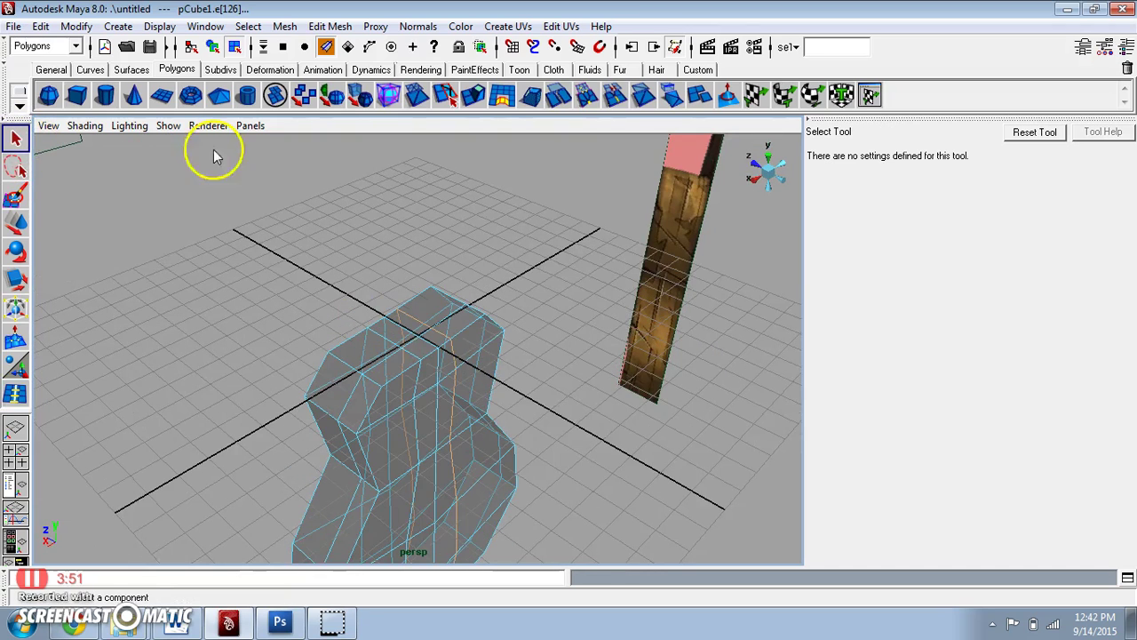
Step: Turn off X-Ray in the perspective view and select the two narrow top faces flanking the center line where the neck starts
{"action": "left_click", "coordinate": [96, 127]}
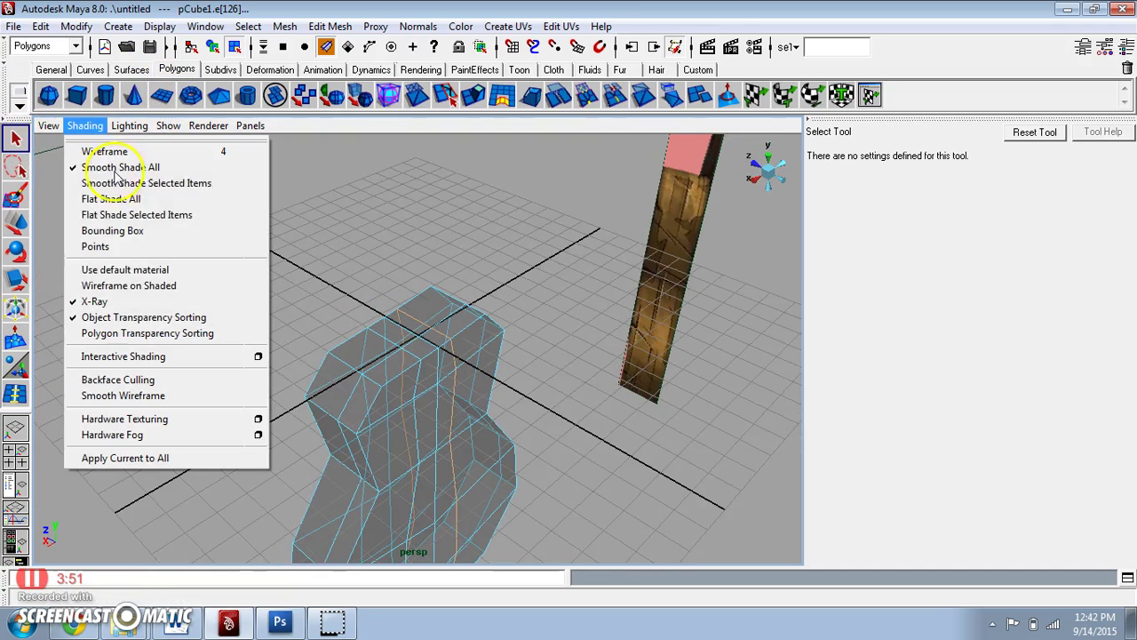
{"action": "left_click", "coordinate": [149, 303]}
{"action": "right_click_drag", "start_coordinate": [442, 310], "coordinate": [447, 350]}
{"action": "mouse_move", "coordinate": [447, 350]}
{"action": "right_mouse_down", "text": "alt"}
{"action": "mouse_move", "coordinate": [495, 310]}
{"action": "mouse_move", "coordinate": [449, 355]}
{"action": "right_mouse_up", "text": "alt"}
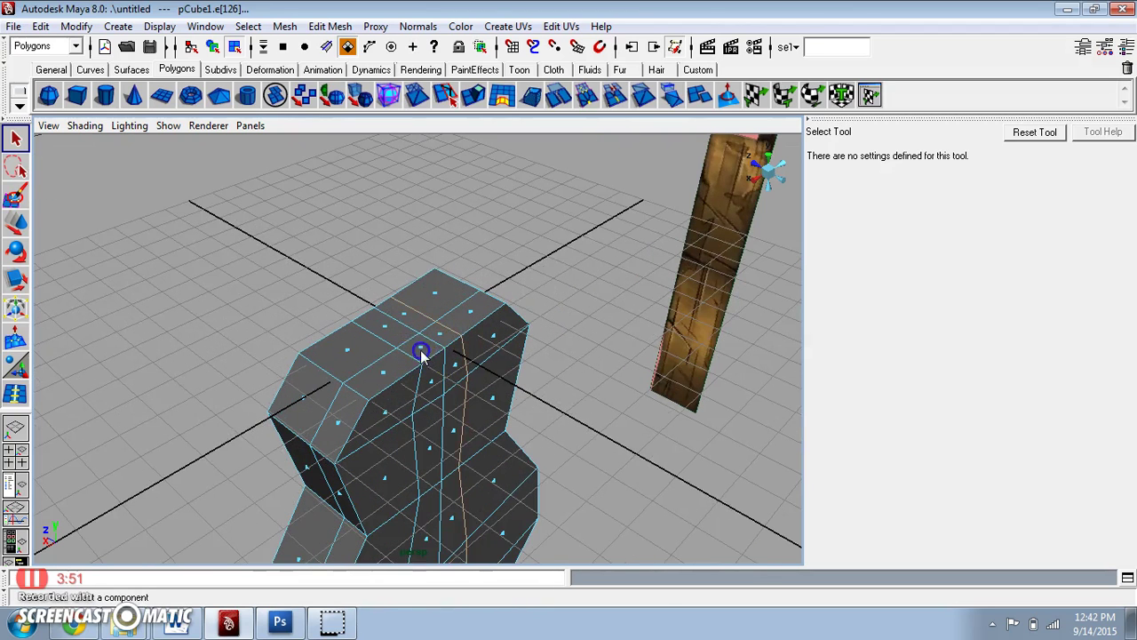
{"action": "left_click", "coordinate": [445, 334], "text": "shift"}
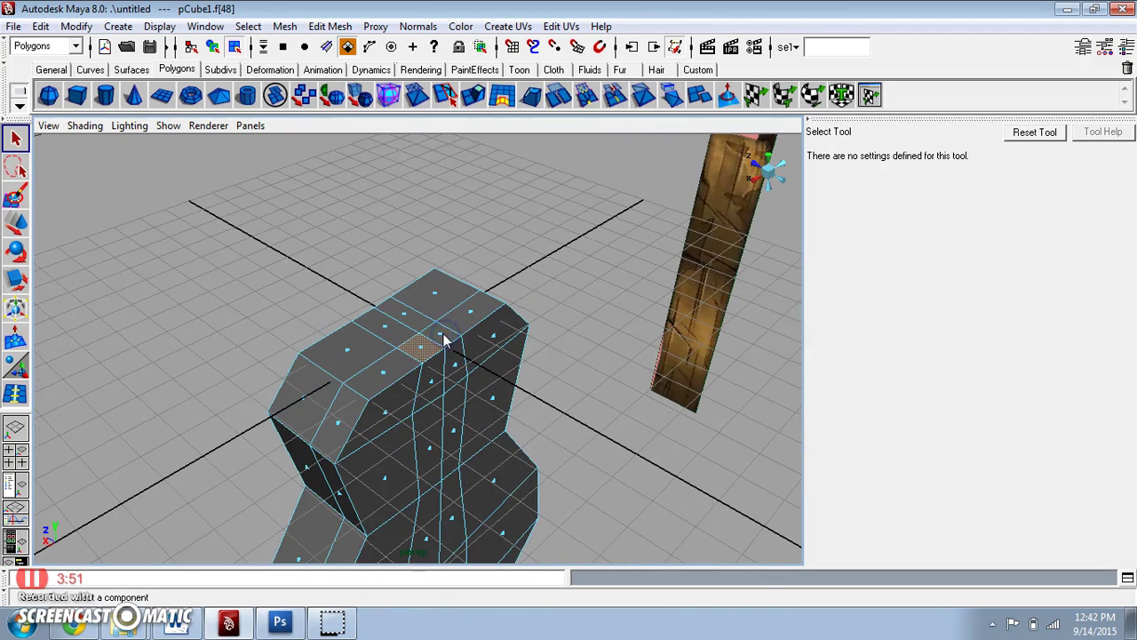
Step: Extrude the two selected faces in the side view and move them up to the headstock bend to form the neck
{"action": "key", "text": "space"}
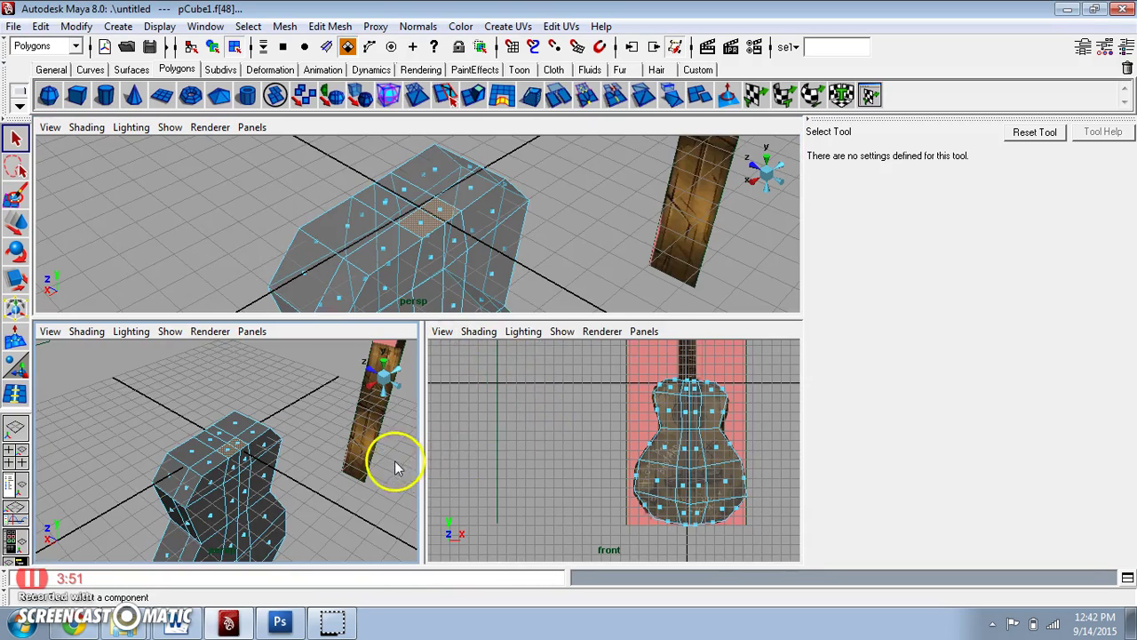
{"action": "key", "text": "space"}
{"action": "key", "text": "space"}
{"action": "left_click_drag", "start_coordinate": [323, 436], "coordinate": [325, 441]}
{"action": "key", "text": "space"}
{"action": "middle_click_drag", "start_coordinate": [361, 372], "coordinate": [343, 487], "text": "alt"}
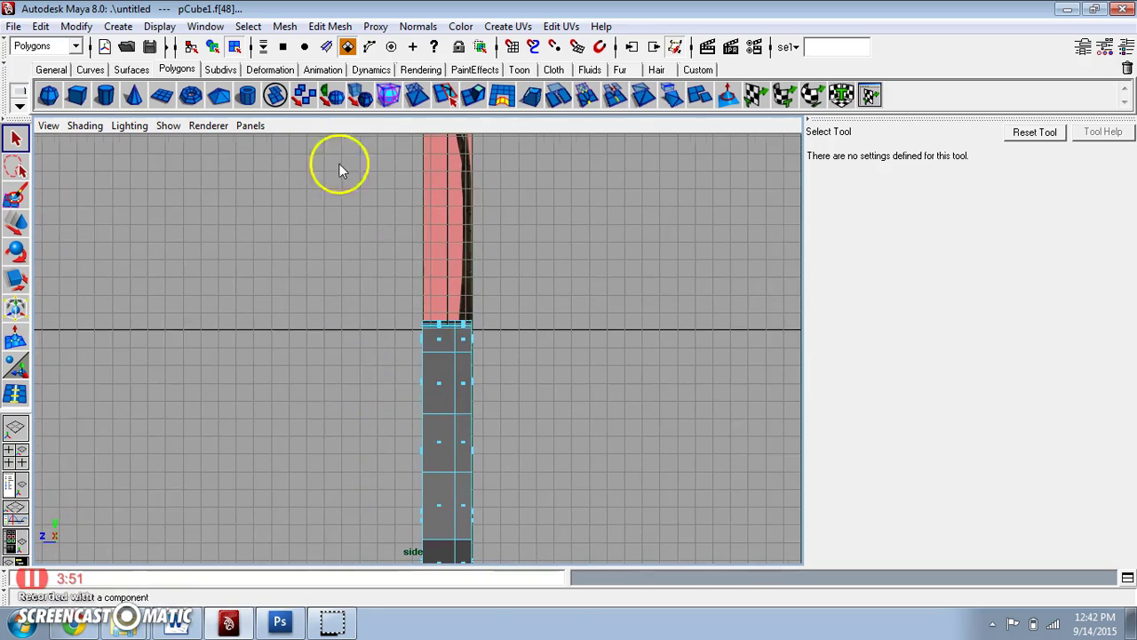
{"action": "left_click", "coordinate": [330, 25]}
{"action": "left_click", "coordinate": [327, 74]}
{"action": "scroll", "coordinate": [508, 327], "scroll_direction": "down", "scroll_amount": 2}
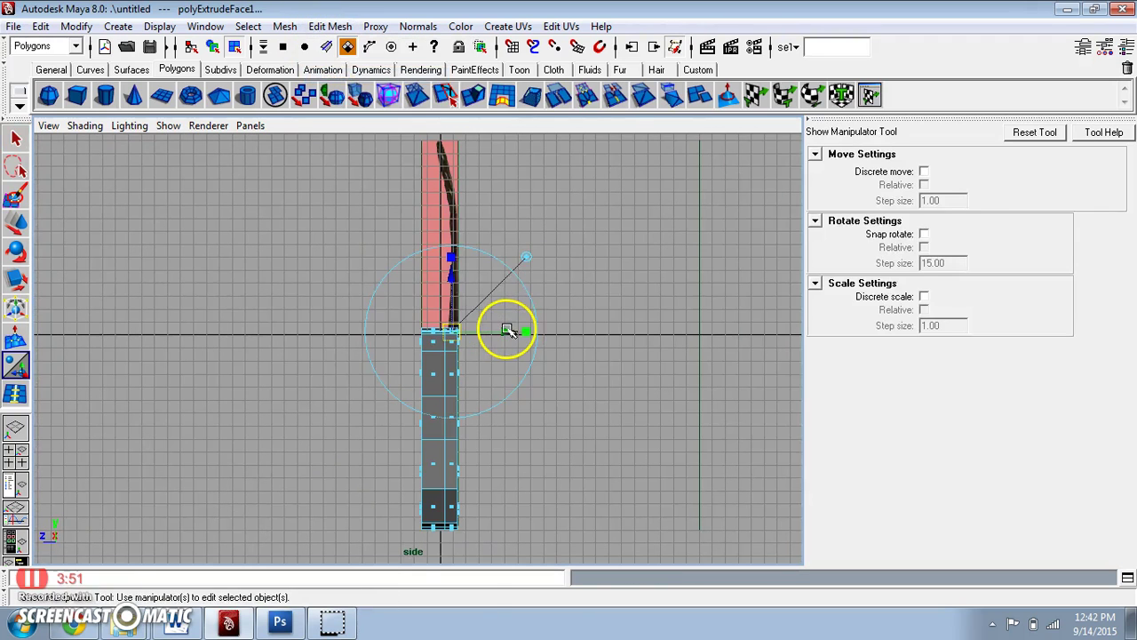
{"action": "key", "text": "w"}
{"action": "left_click_drag", "start_coordinate": [465, 330], "coordinate": [456, 296]}
{"action": "middle_click_drag", "start_coordinate": [465, 210], "coordinate": [482, 353], "text": "alt"}
{"action": "scroll", "coordinate": [501, 347], "scroll_direction": "up", "scroll_amount": 5}
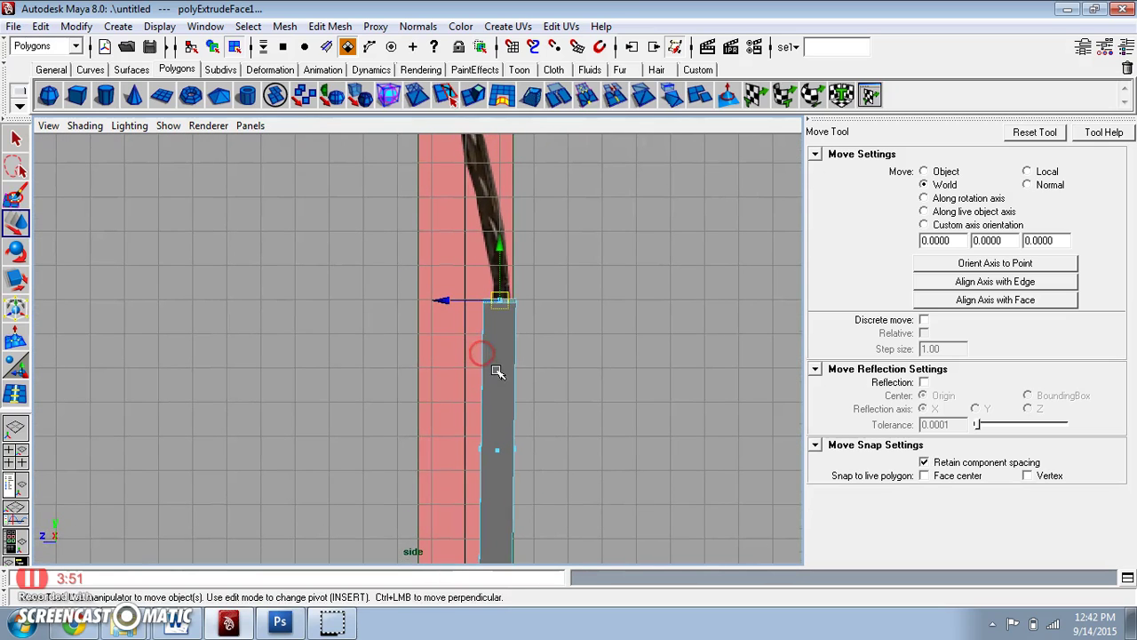
Step: Extrude the neck's end faces again and move them along the slanted headstock to the top of the reference
{"action": "right_click_drag", "start_coordinate": [497, 372], "coordinate": [512, 364], "text": "shift"}
{"action": "left_click_drag", "start_coordinate": [504, 302], "coordinate": [482, 216]}
{"action": "middle_click_drag", "start_coordinate": [483, 216], "coordinate": [555, 369], "text": "alt"}
{"action": "left_click_drag", "start_coordinate": [556, 368], "coordinate": [534, 240]}
{"action": "left_click", "coordinate": [655, 360]}
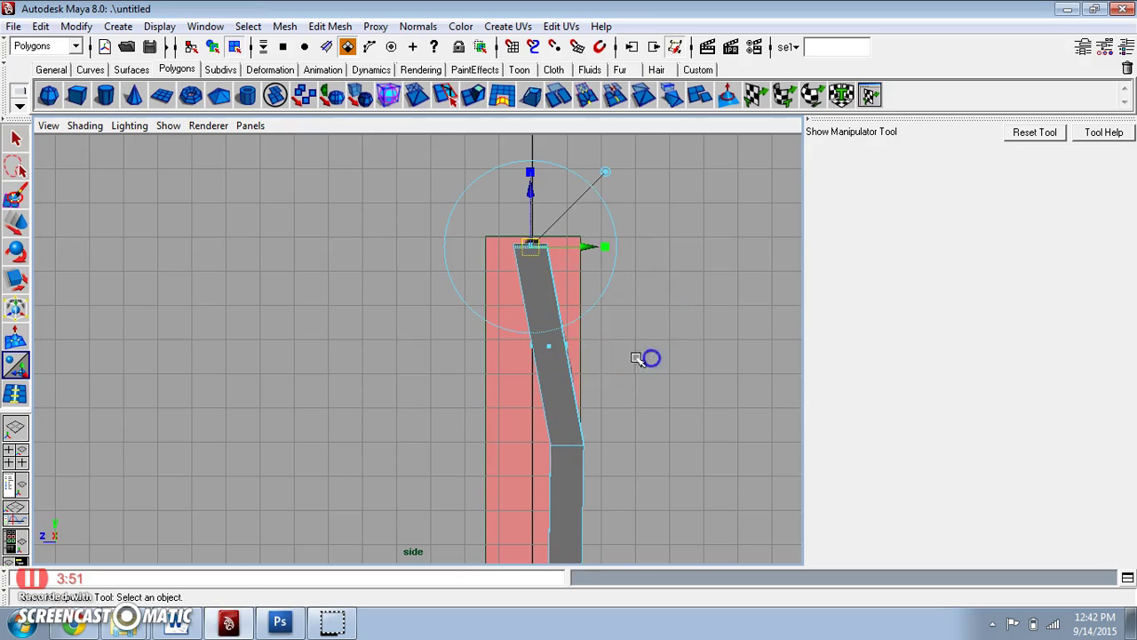
Step: Turn on X-Ray shading in the side view to see the neck reference through the mesh
{"action": "right_click_drag", "start_coordinate": [545, 312], "coordinate": [596, 278]}
{"action": "left_click", "coordinate": [551, 313]}
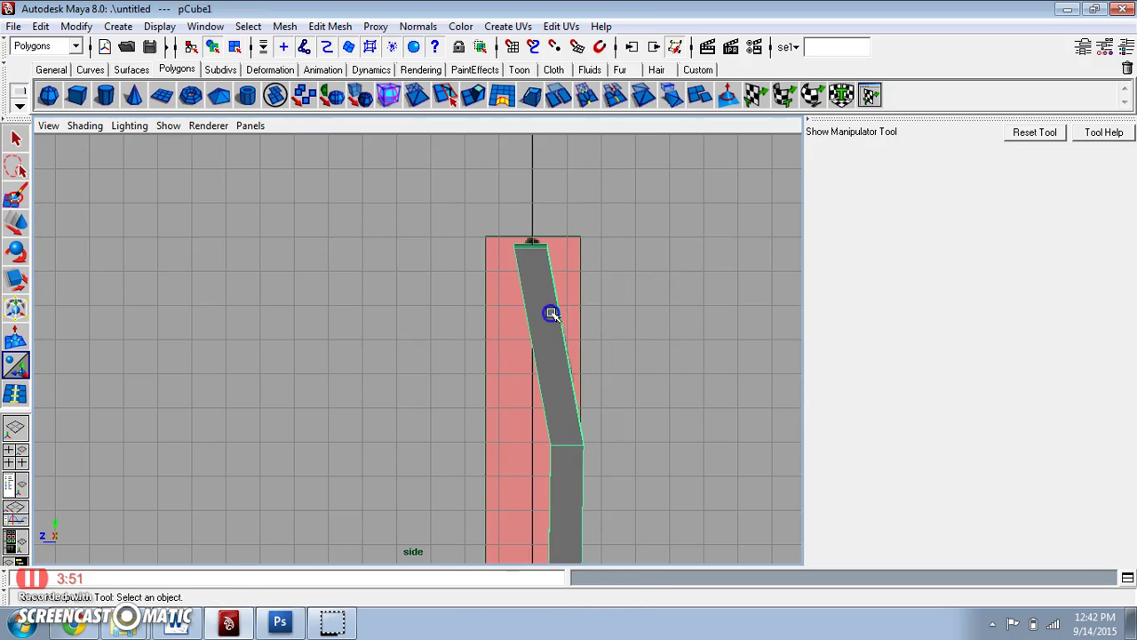
{"action": "left_click", "coordinate": [102, 128]}
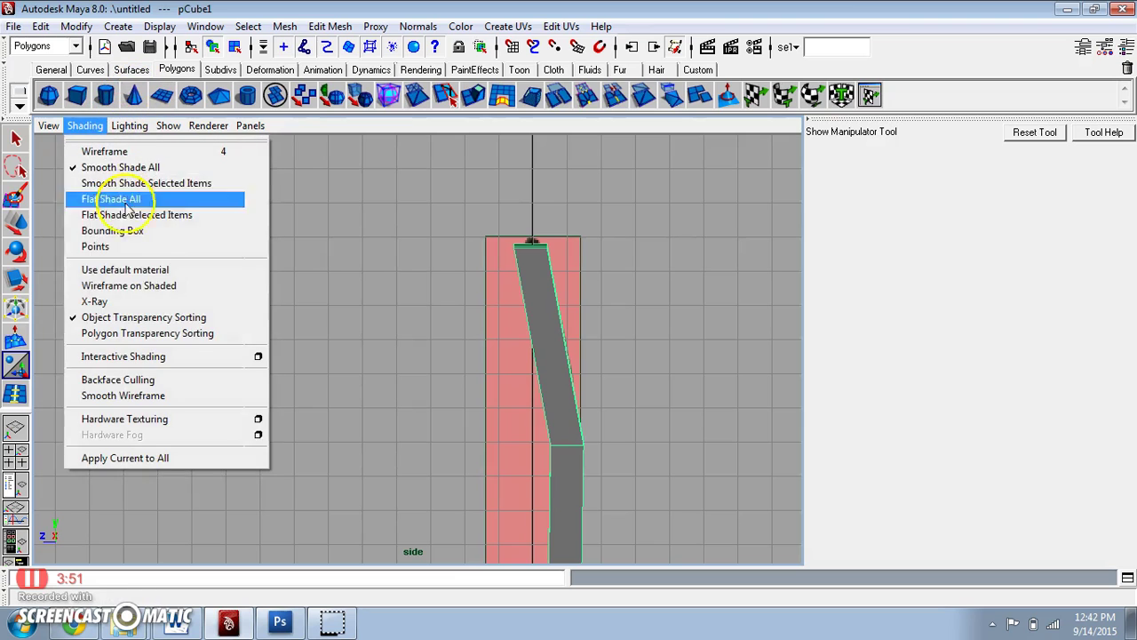
{"action": "left_click", "coordinate": [111, 297]}
Step: Move the neck's +Z-side vertices at the headstock bend and near the body to match the side reference
{"action": "mouse_move", "coordinate": [599, 414]}
{"action": "middle_mouse_down", "text": "alt"}
{"action": "mouse_move", "coordinate": [553, 311]}
{"action": "mouse_move", "coordinate": [523, 375]}
{"action": "middle_mouse_up", "text": "alt"}
{"action": "right_click_drag", "start_coordinate": [506, 361], "coordinate": [478, 346]}
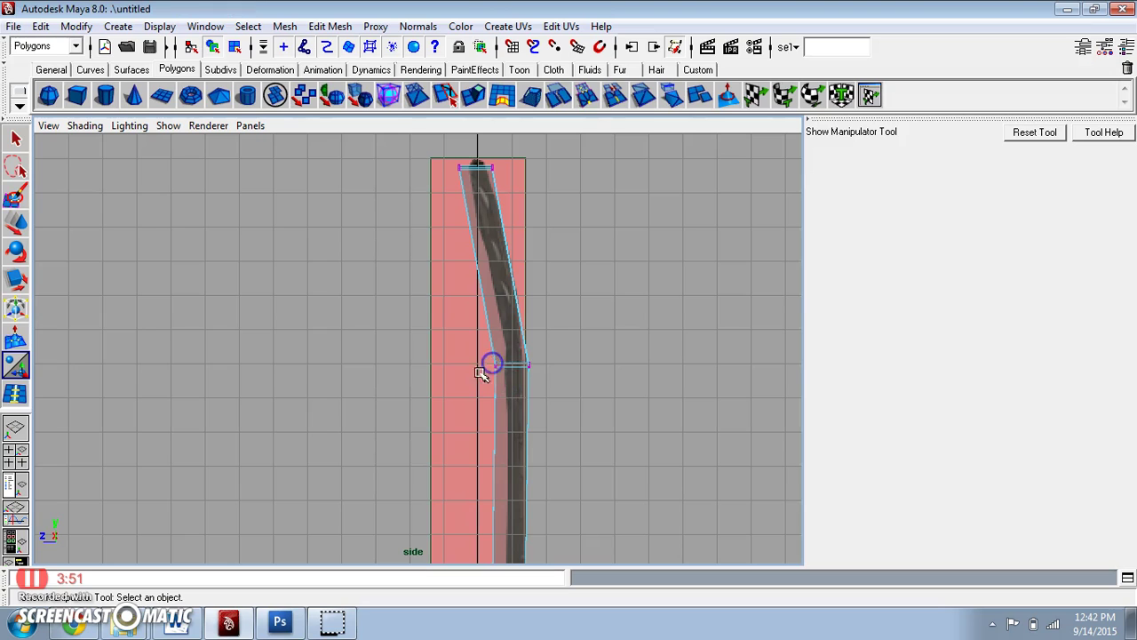
{"action": "key", "text": "w"}
{"action": "left_click_drag", "start_coordinate": [498, 367], "coordinate": [512, 366]}
{"action": "middle_click_drag", "start_coordinate": [523, 360], "coordinate": [536, 192], "text": "alt"}
{"action": "mouse_move", "coordinate": [525, 483]}
{"action": "middle_mouse_down", "text": "alt"}
{"action": "mouse_move", "coordinate": [528, 421]}
{"action": "mouse_move", "coordinate": [493, 391]}
{"action": "middle_mouse_up", "text": "alt"}
{"action": "mouse_move", "coordinate": [515, 425]}
{"action": "left_mouse_down"}
{"action": "mouse_move", "coordinate": [507, 415]}
{"action": "mouse_move", "coordinate": [518, 410]}
{"action": "left_mouse_up"}
{"action": "middle_click_drag", "start_coordinate": [522, 411], "coordinate": [542, 401], "text": "alt"}
Step: Insert an edge loop across the neck between the body and the headstock bend
{"action": "left_click", "coordinate": [330, 26]}
{"action": "left_click", "coordinate": [371, 157]}
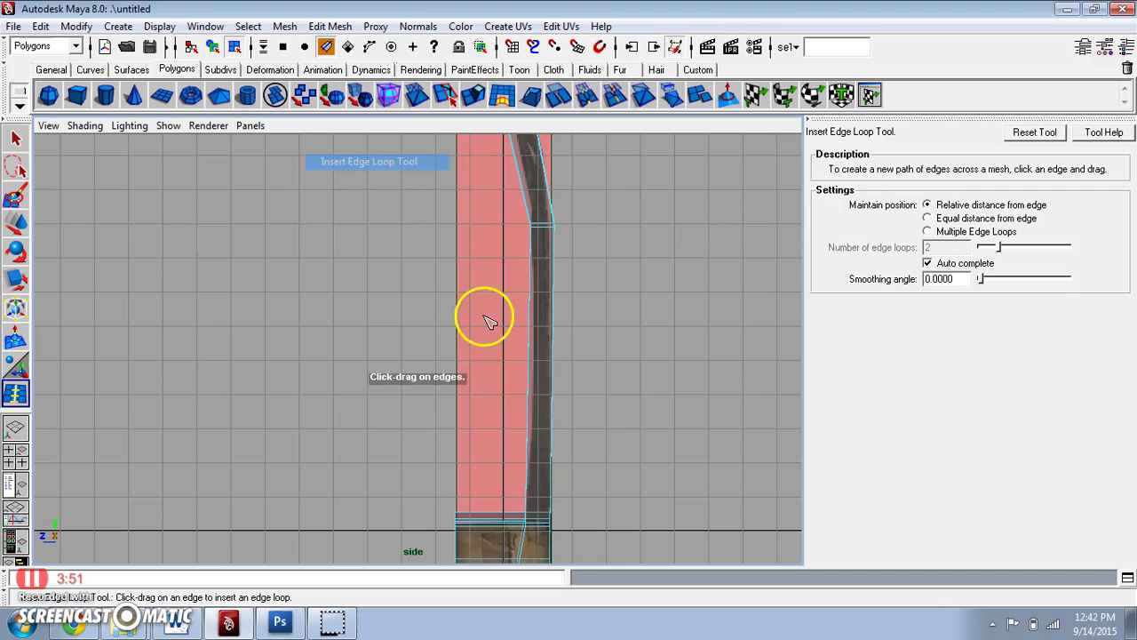
{"action": "left_click", "coordinate": [530, 399]}
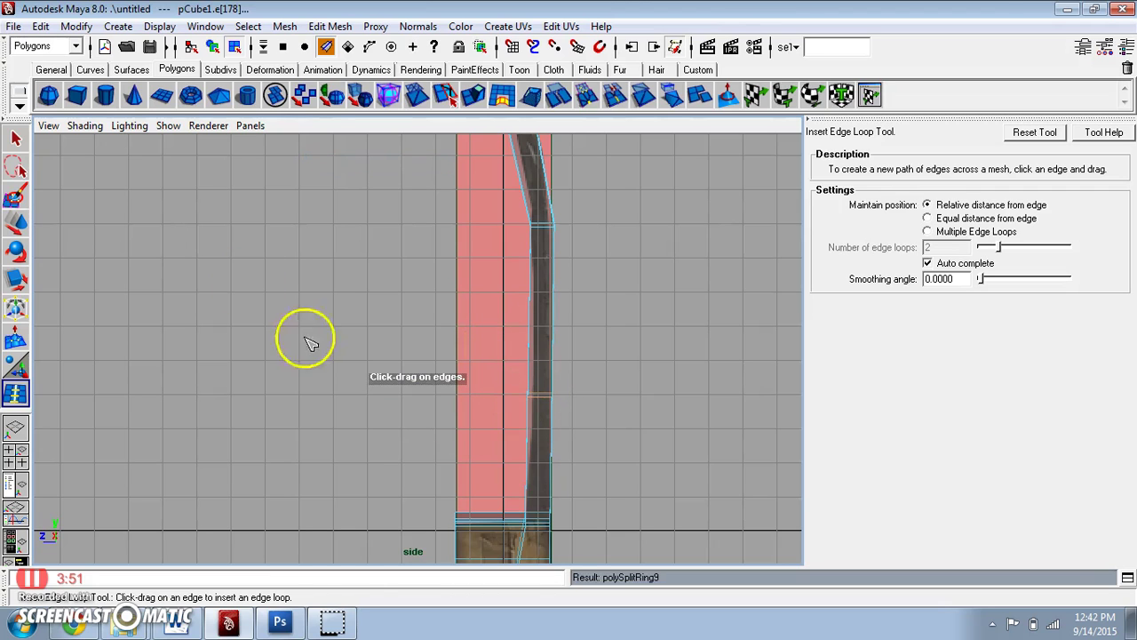
Step: Move the +Z-side vertices of the new mid-neck edge loop to match the side reference
{"action": "left_click", "coordinate": [15, 222]}
{"action": "right_click_drag", "start_coordinate": [355, 337], "coordinate": [704, 491], "text": "alt"}
{"action": "right_click_drag", "start_coordinate": [593, 447], "coordinate": [500, 332]}
{"action": "left_click_drag", "start_coordinate": [515, 347], "coordinate": [562, 411]}
{"action": "left_click", "coordinate": [579, 351]}
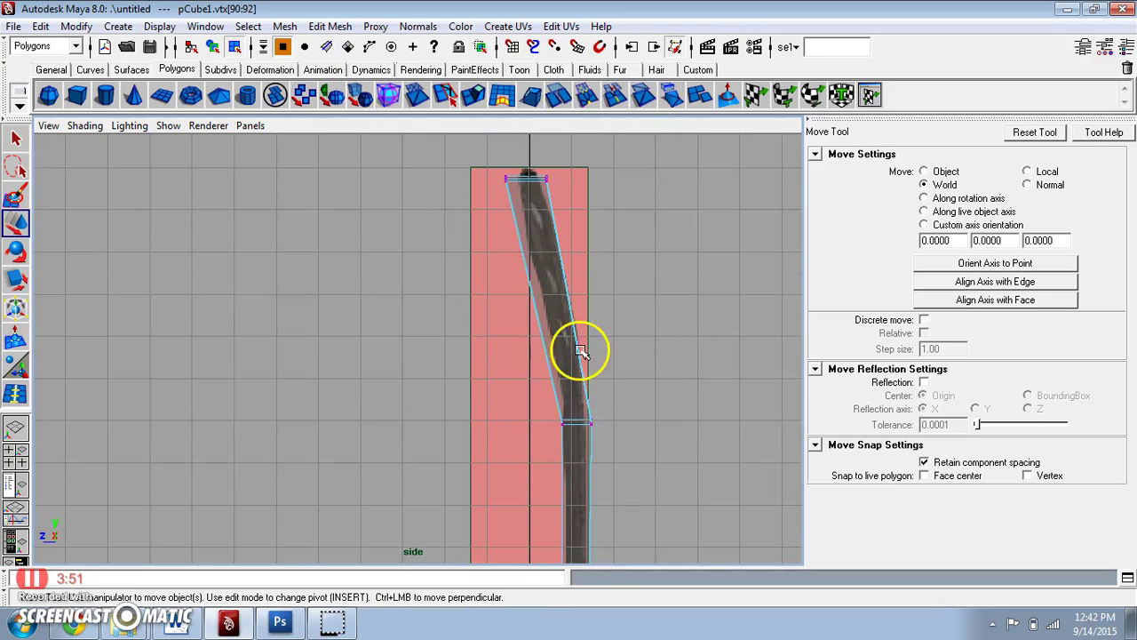
Step: Insert two edge loops across the slanted headstock, one near its top and one around its middle
{"action": "left_click", "coordinate": [330, 26]}
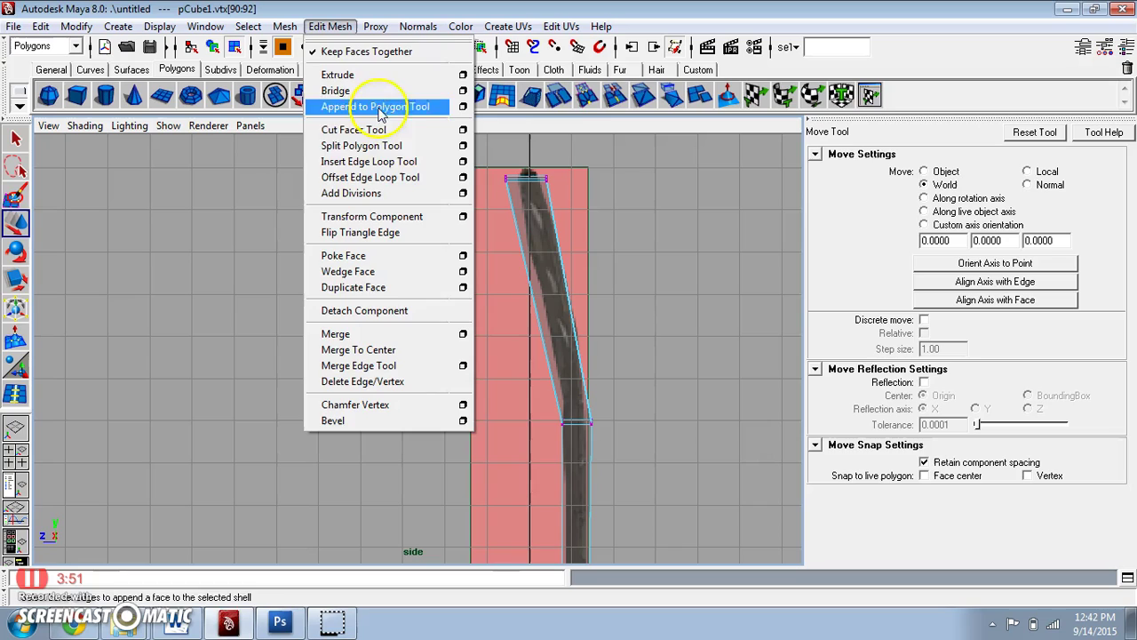
{"action": "left_click", "coordinate": [389, 157]}
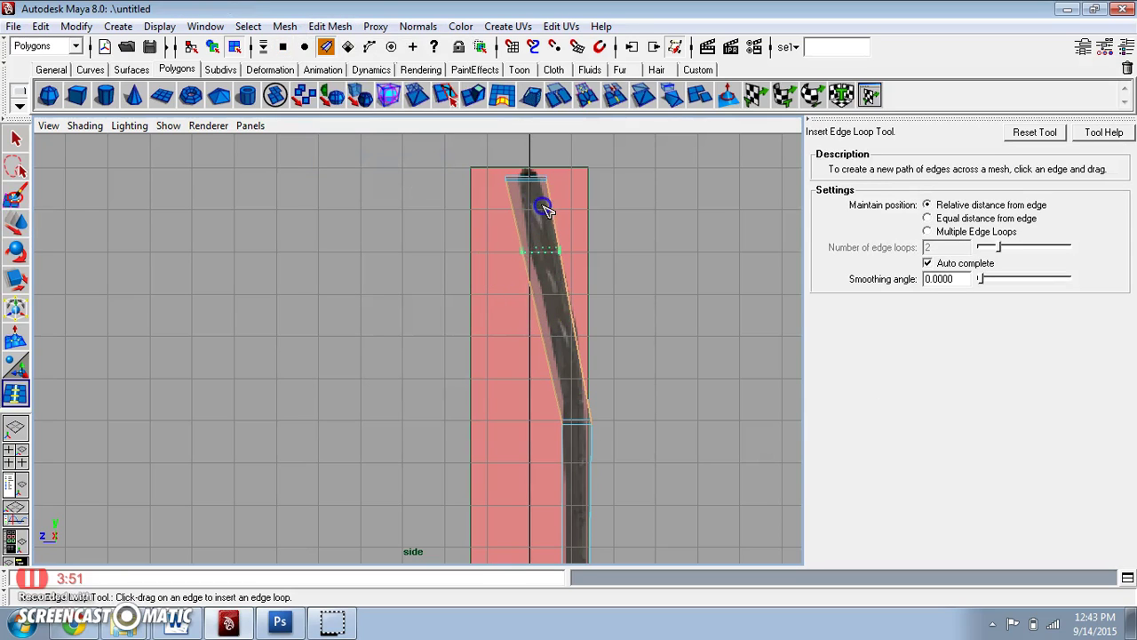
{"action": "left_click_drag", "start_coordinate": [543, 194], "coordinate": [538, 318]}
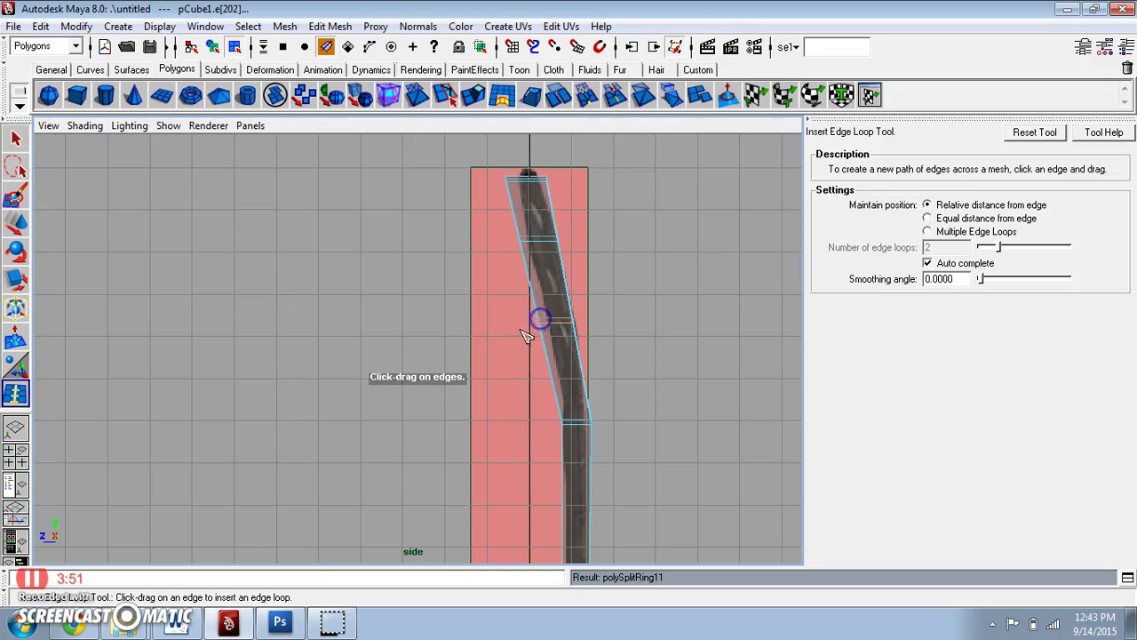
Step: Move the vertices of the two headstock loops and the headstock's top end to fit the outline of the side reference
{"action": "left_click", "coordinate": [18, 224]}
{"action": "right_click_drag", "start_coordinate": [535, 235], "coordinate": [499, 234]}
{"action": "left_click_drag", "start_coordinate": [488, 218], "coordinate": [528, 235]}
{"action": "left_click_drag", "start_coordinate": [527, 293], "coordinate": [567, 354]}
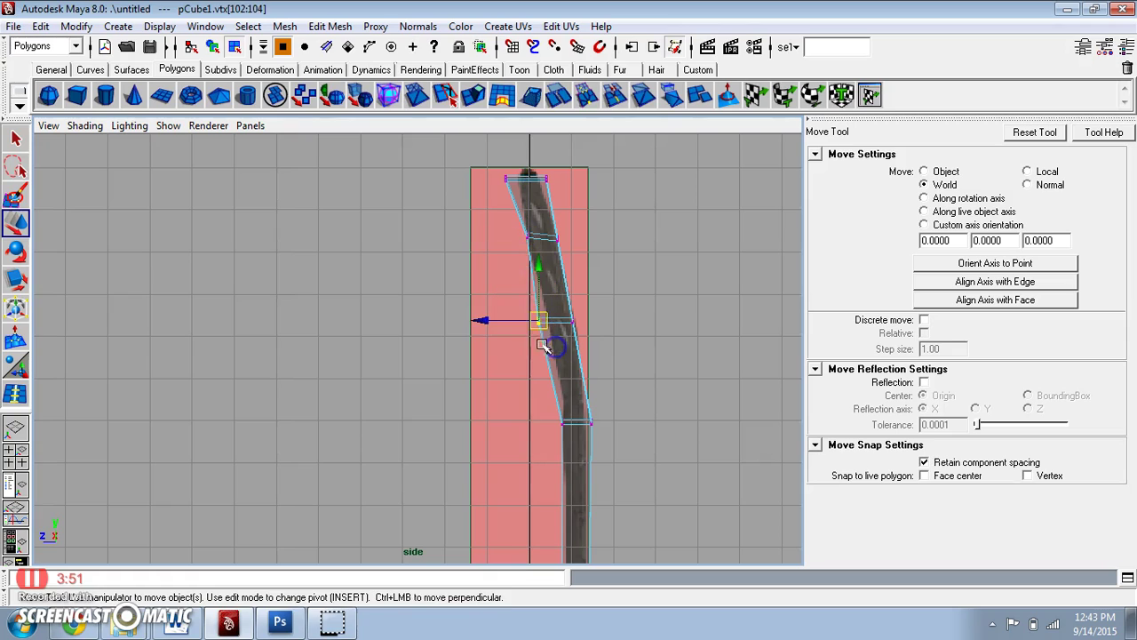
{"action": "left_click_drag", "start_coordinate": [511, 211], "coordinate": [440, 135]}
{"action": "left_click_drag", "start_coordinate": [551, 188], "coordinate": [550, 201]}
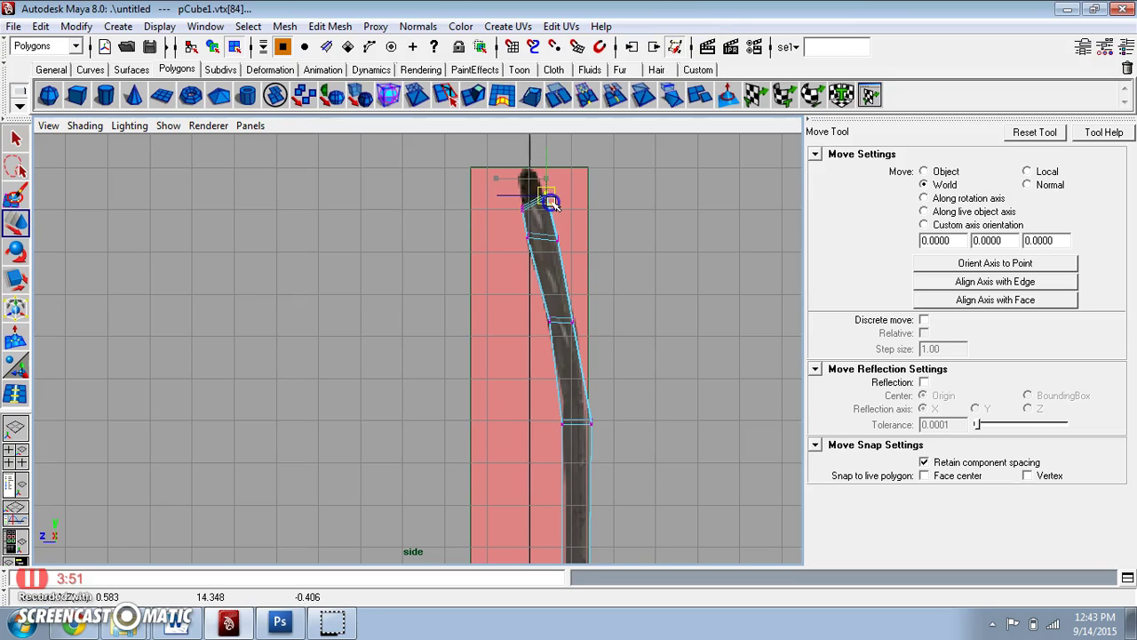
Step: Extrude the headstock's top end faces and move them up to the tip of the side reference
{"action": "right_click_drag", "start_coordinate": [549, 213], "coordinate": [543, 248]}
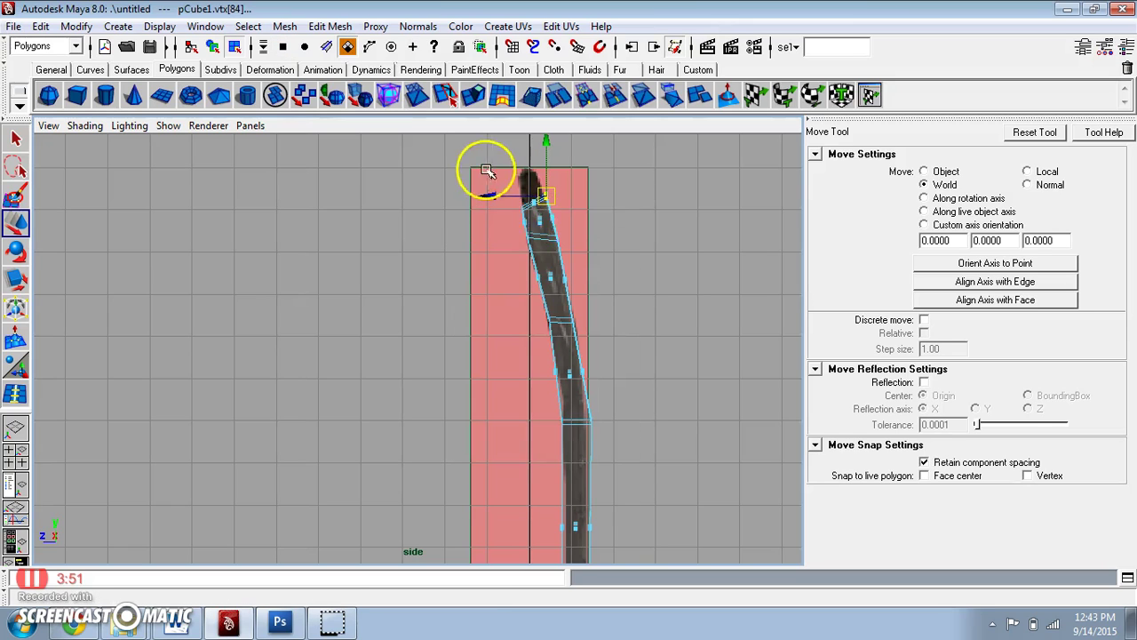
{"action": "left_click_drag", "start_coordinate": [492, 174], "coordinate": [562, 219]}
{"action": "left_click", "coordinate": [330, 26]}
{"action": "left_click", "coordinate": [342, 74]}
{"action": "left_click_drag", "start_coordinate": [547, 247], "coordinate": [539, 196]}
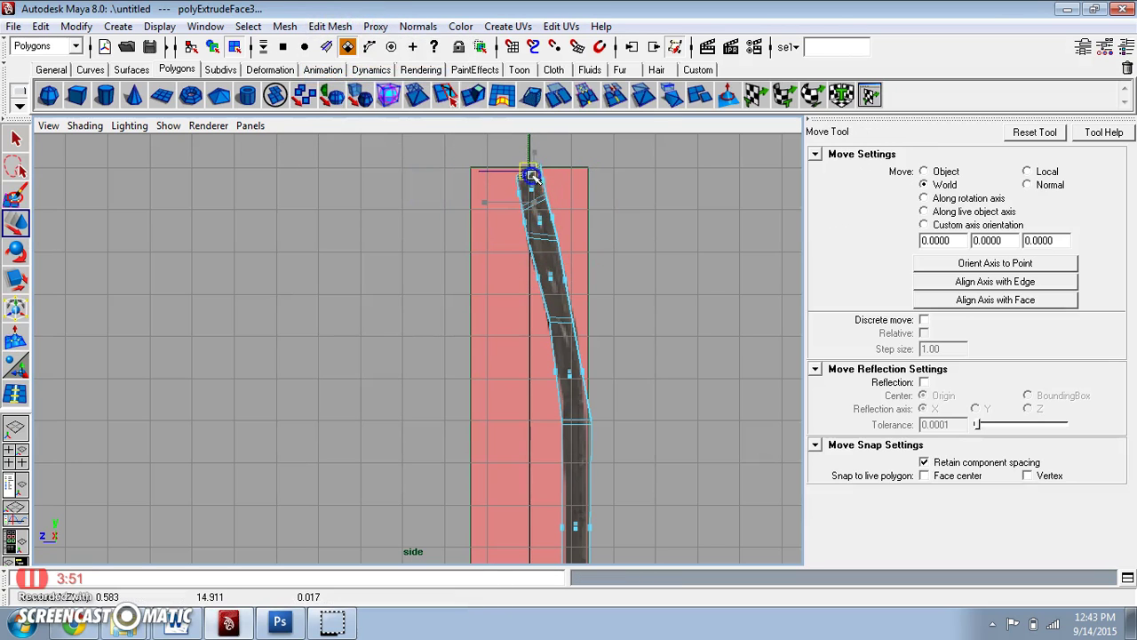
Step: Scale down the vertices at the headstock's tip so the end narrows to the reference outline
{"action": "key", "text": "r"}
{"action": "middle_click_drag", "start_coordinate": [524, 169], "coordinate": [507, 251], "text": "alt"}
{"action": "right_click_drag", "start_coordinate": [507, 251], "coordinate": [607, 225], "text": "alt"}
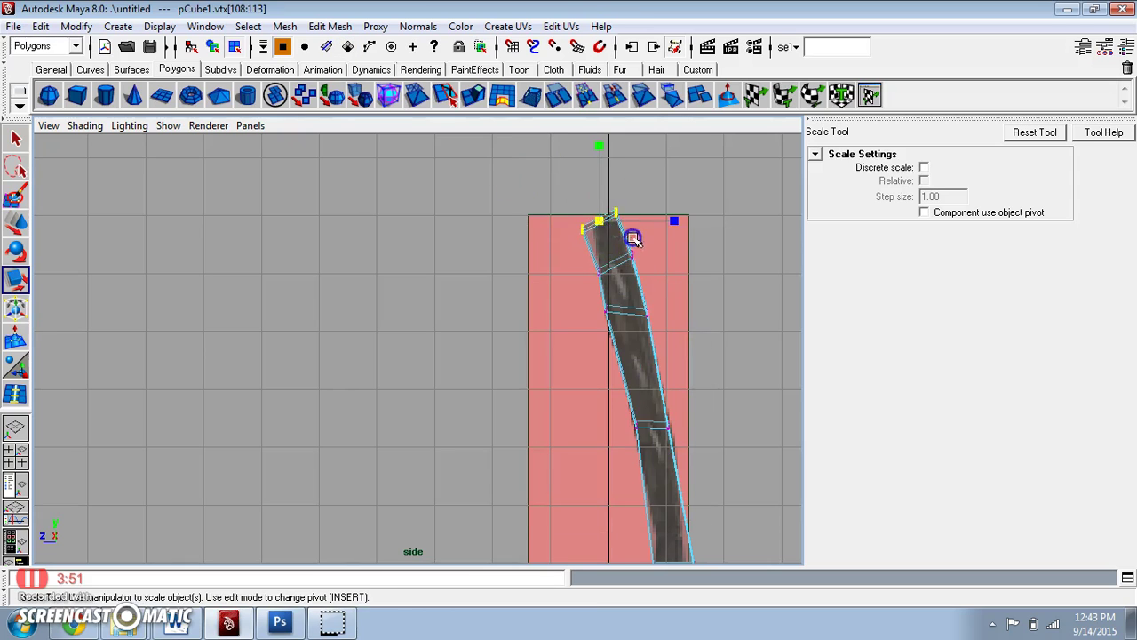
{"action": "left_click_drag", "start_coordinate": [603, 225], "coordinate": [590, 224]}
{"action": "key", "text": "w"}
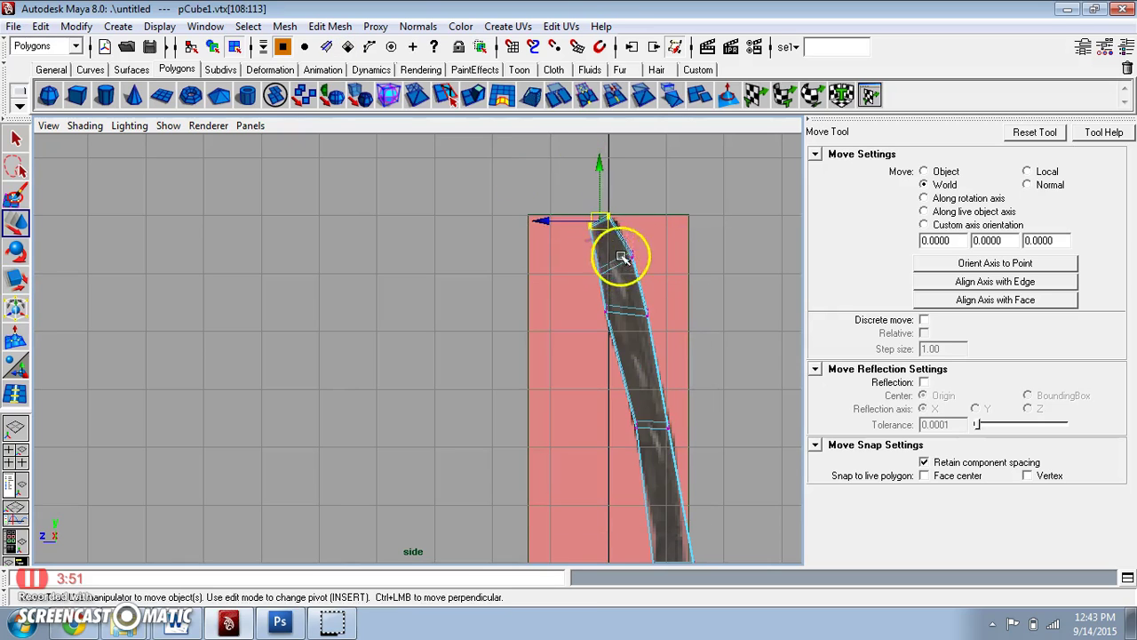
{"action": "left_click", "coordinate": [672, 231]}
Step: Switch to the perspective view and return the guitar mesh to object mode
{"action": "key", "text": "space"}
{"action": "left_click_drag", "start_coordinate": [675, 233], "coordinate": [678, 198]}
{"action": "left_click_drag", "start_coordinate": [678, 246], "coordinate": [501, 260], "text": "alt"}
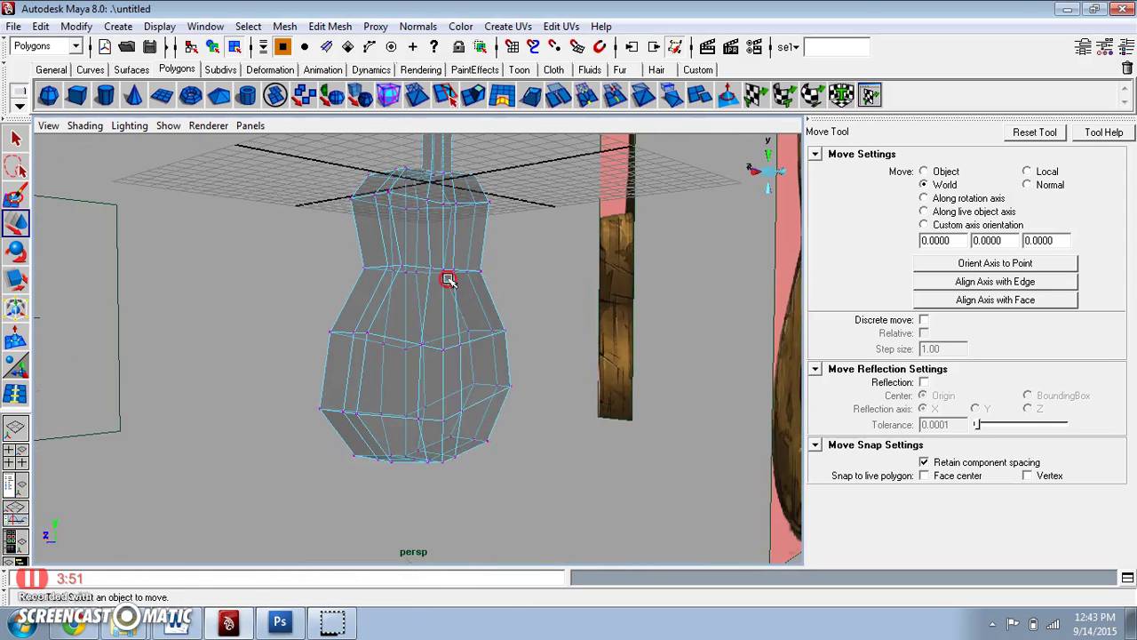
{"action": "right_click_drag", "start_coordinate": [449, 280], "coordinate": [477, 249]}
{"action": "left_click_drag", "start_coordinate": [477, 249], "coordinate": [523, 326], "text": "alt"}
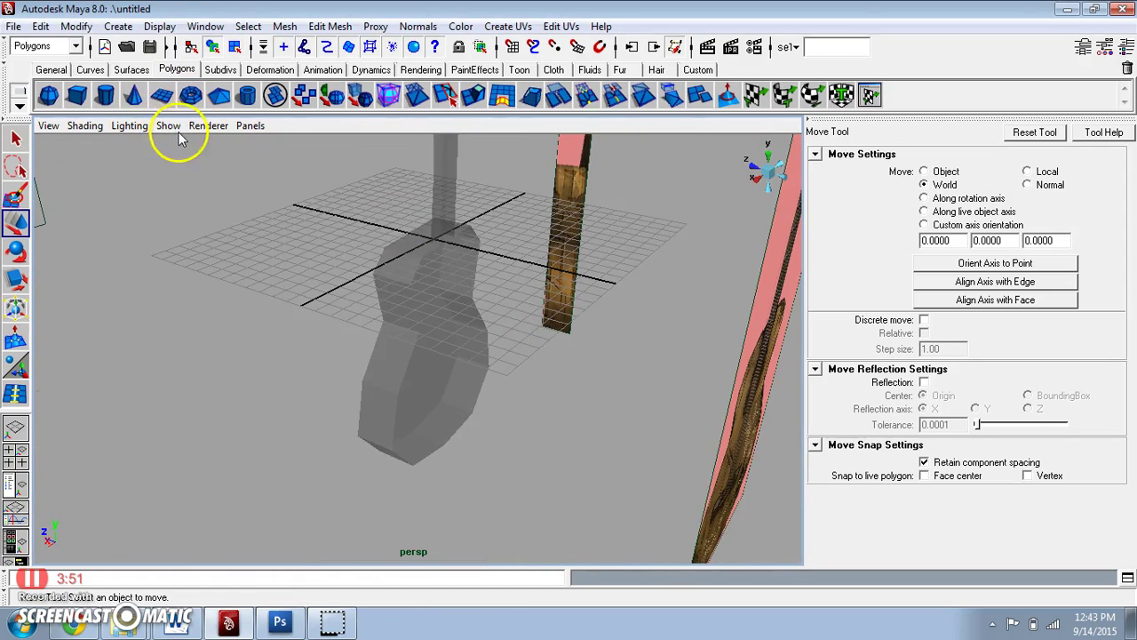
Step: Turn off X-Ray shading in the perspective view so the guitar displays as a solid
{"action": "left_click", "coordinate": [82, 125]}
{"action": "left_click", "coordinate": [120, 313]}
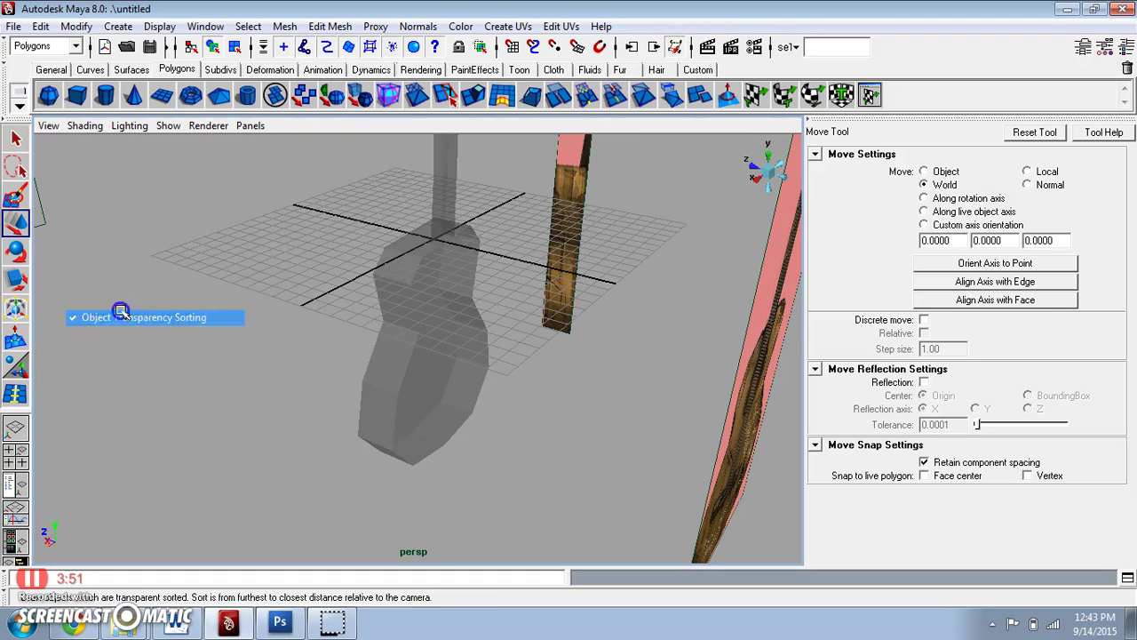
{"action": "left_click", "coordinate": [83, 125]}
{"action": "left_click", "coordinate": [101, 300]}
{"action": "left_click_drag", "start_coordinate": [100, 300], "coordinate": [409, 338], "text": "alt"}
Step: Convert the guitar mesh from polygons to a subdivision surface and view the smoothed shape from the side
{"action": "left_click", "coordinate": [416, 343]}
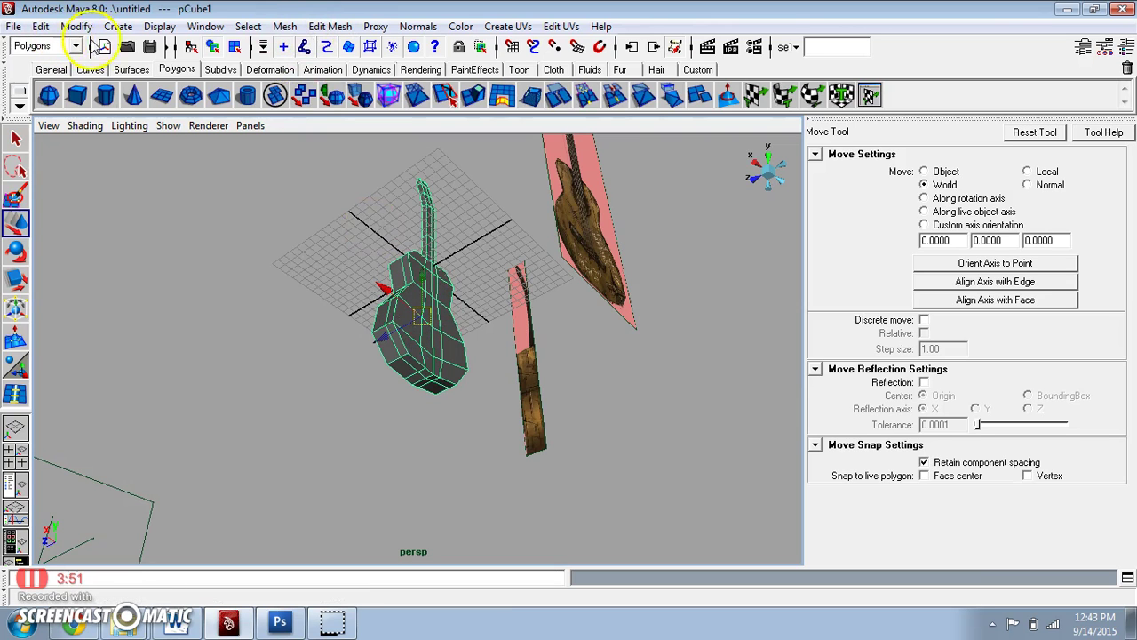
{"action": "left_click", "coordinate": [19, 26]}
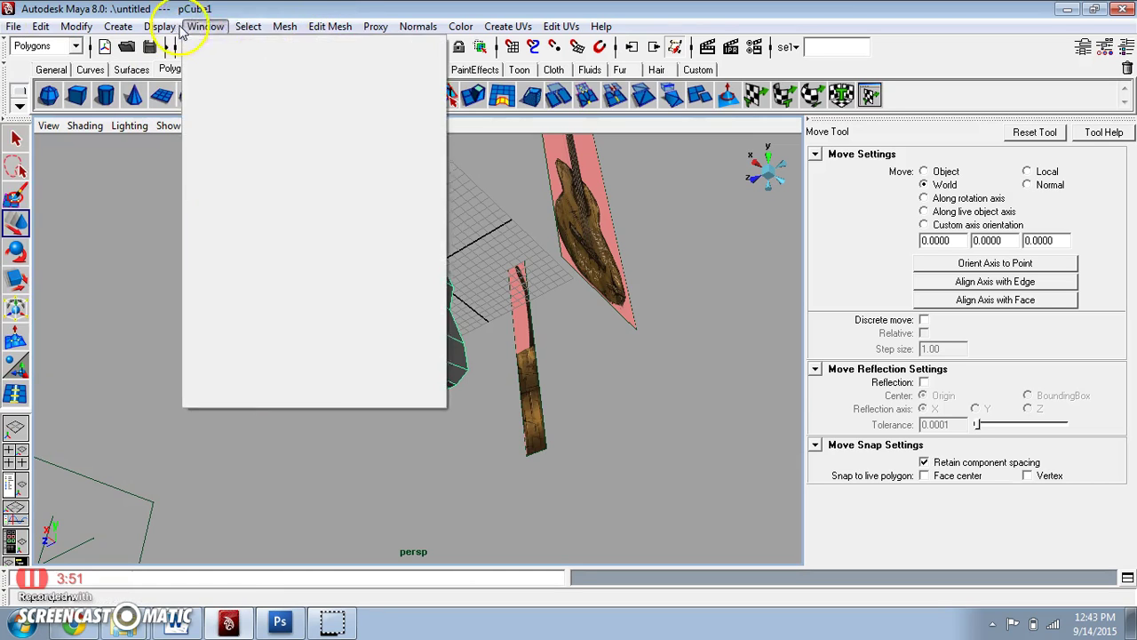
{"action": "mouse_move", "coordinate": [109, 31]}
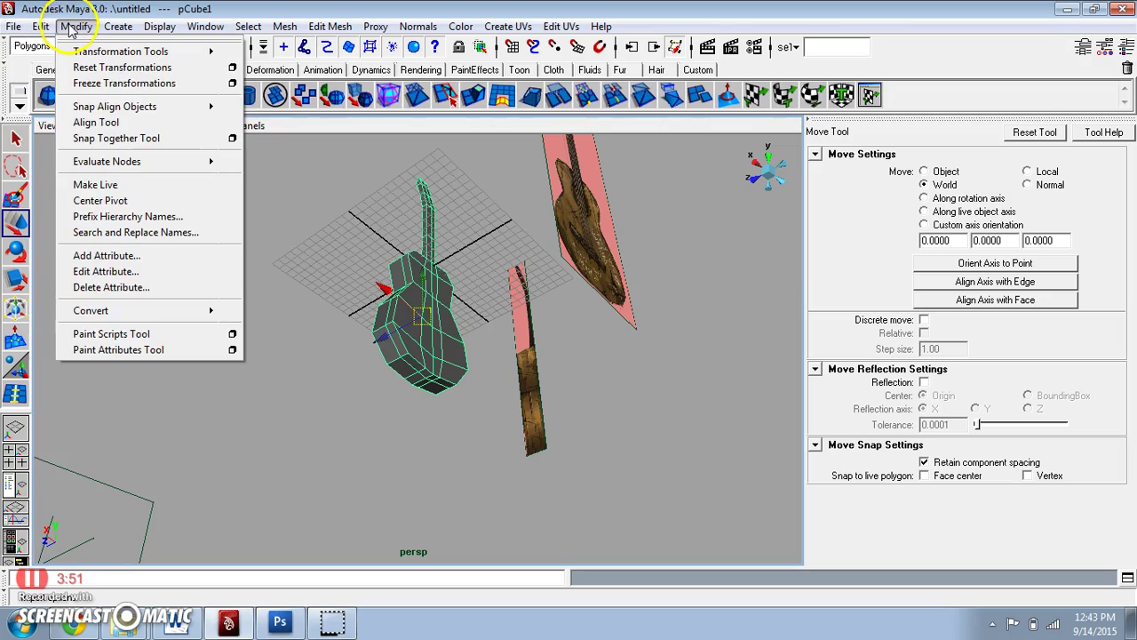
{"action": "mouse_move", "coordinate": [151, 310]}
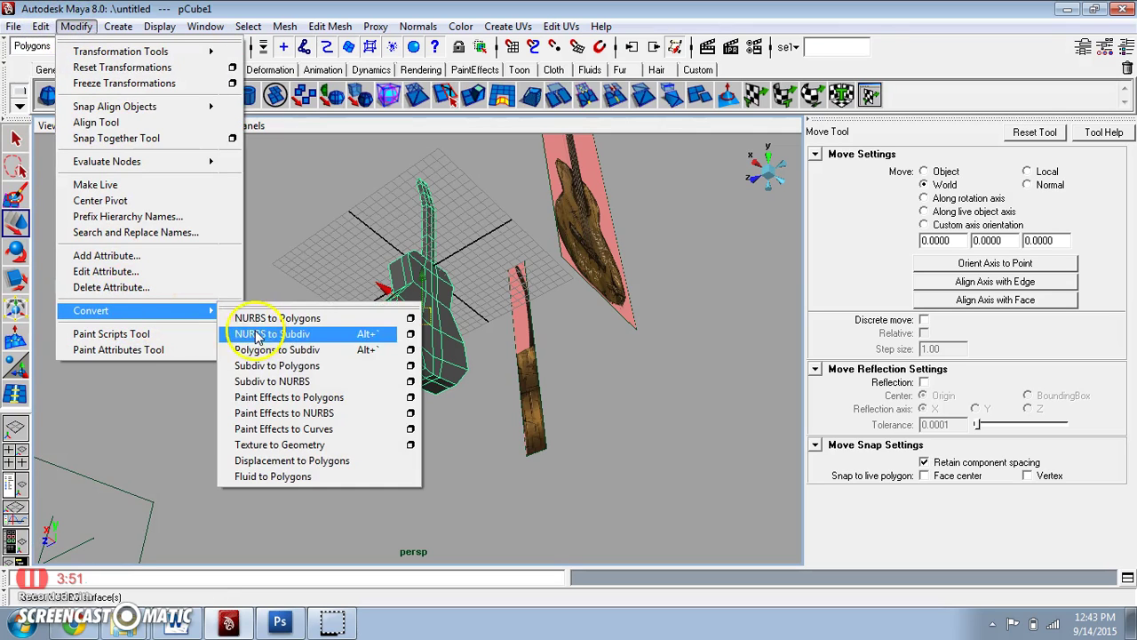
{"action": "left_click", "coordinate": [298, 350]}
{"action": "left_click_drag", "start_coordinate": [319, 362], "coordinate": [412, 308], "text": "alt"}
{"action": "left_click", "coordinate": [448, 346]}
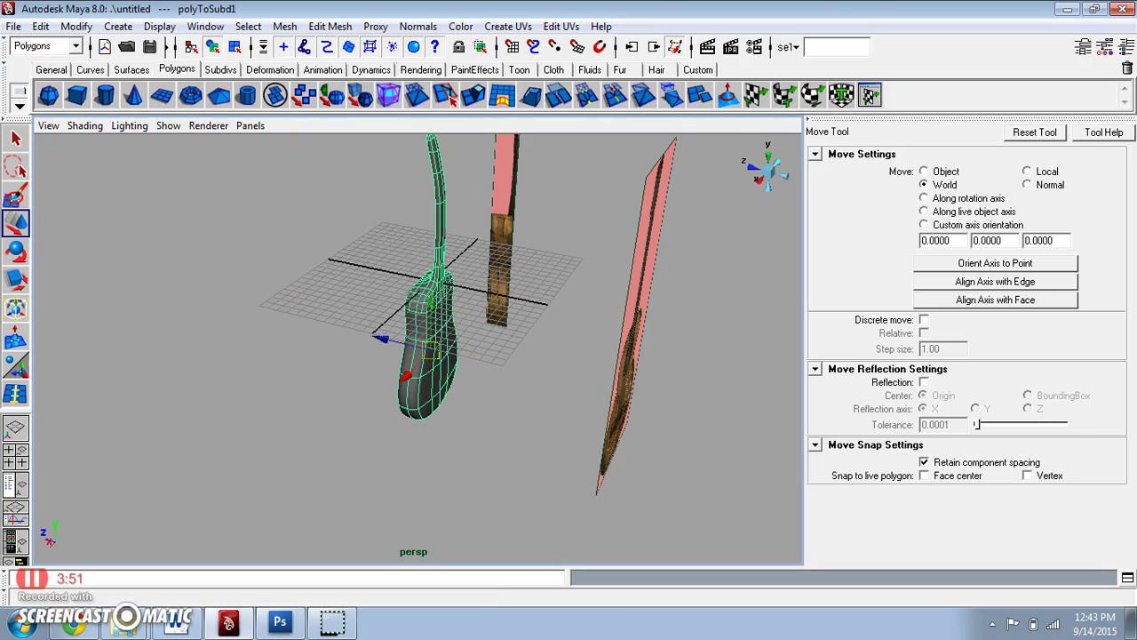
Step: Convert the subdivision guitar back to polygons with the Vertices tessellation method at level 0, replacing the original object
{"action": "left_click", "coordinate": [75, 29]}
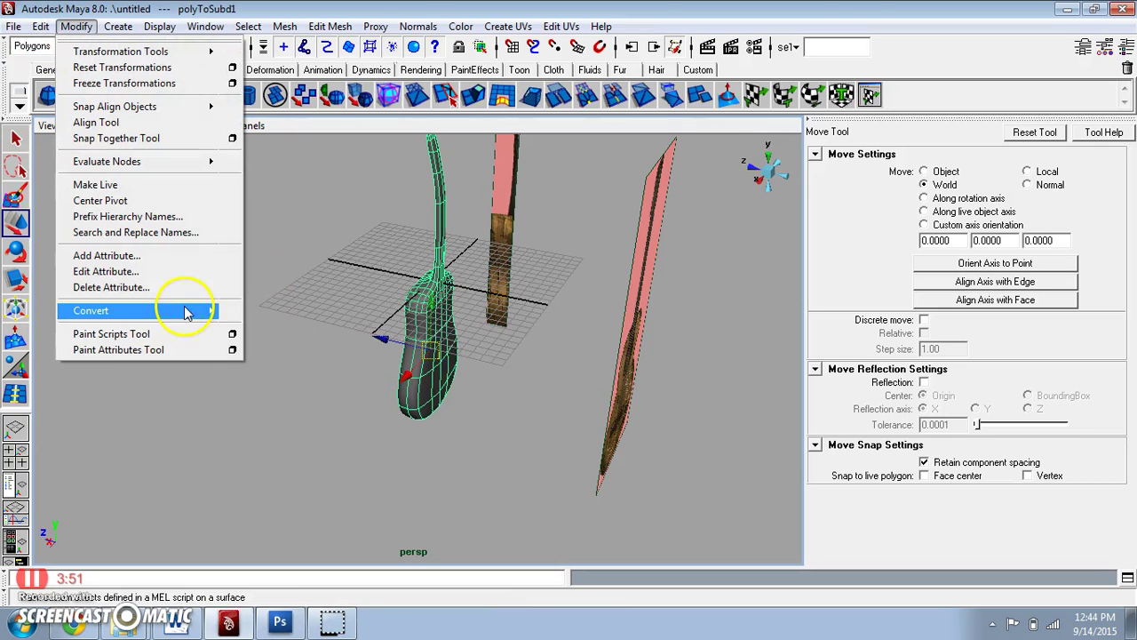
{"action": "mouse_move", "coordinate": [183, 310]}
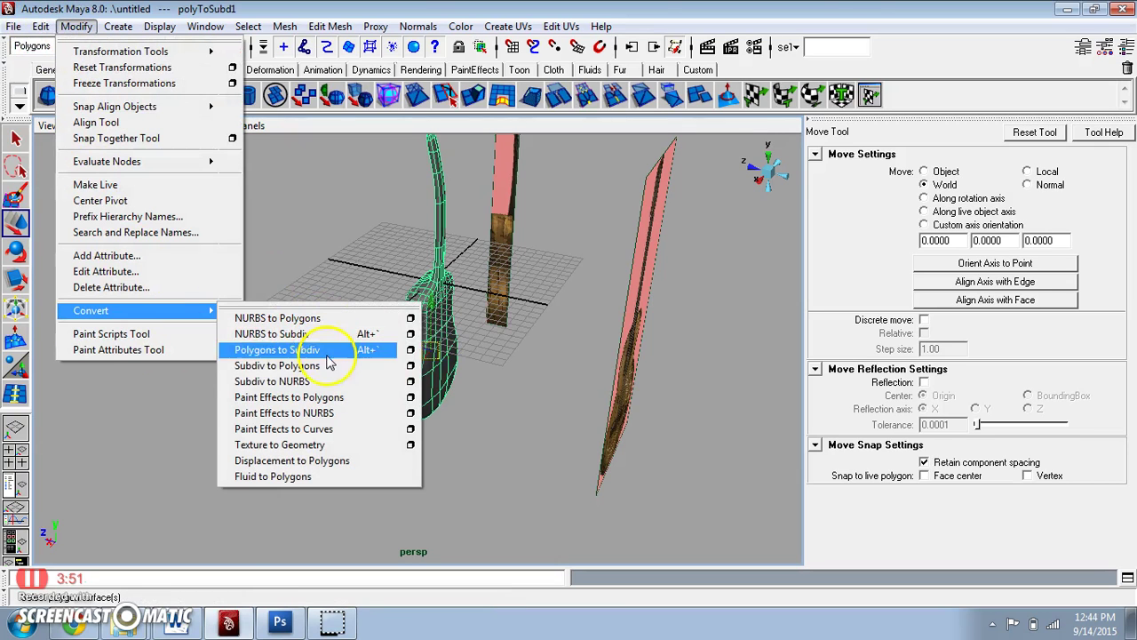
{"action": "left_click", "coordinate": [410, 365]}
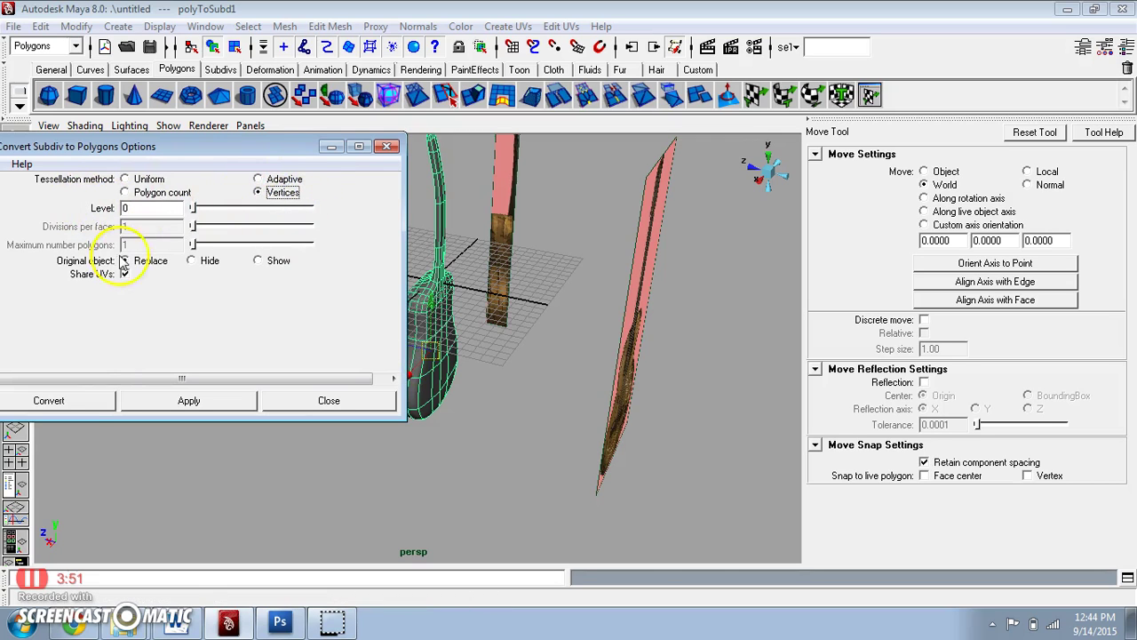
{"action": "left_click", "coordinate": [93, 399]}
{"action": "left_click_drag", "start_coordinate": [406, 348], "coordinate": [342, 331], "text": "alt"}
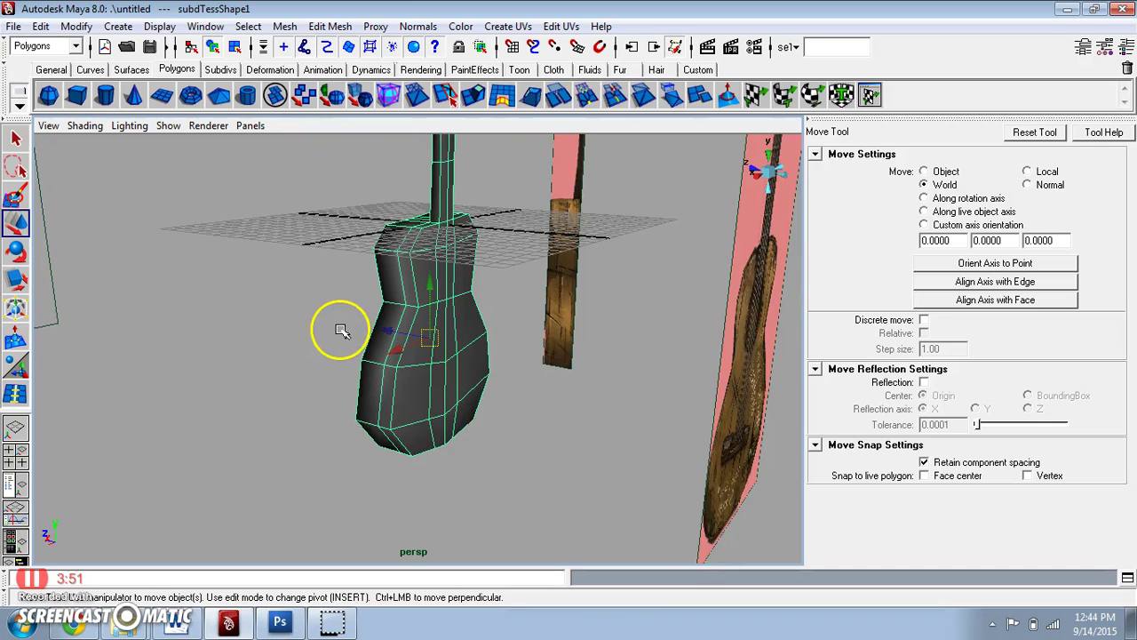